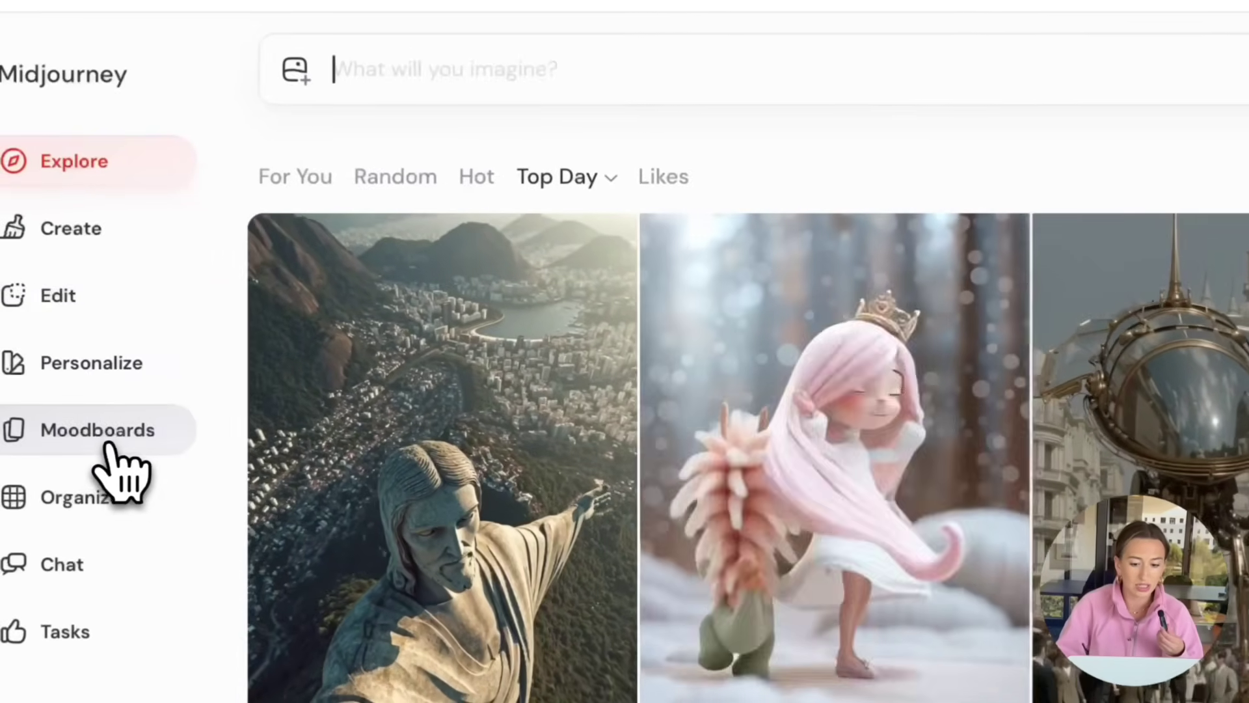
Go to Midjourney's moodboards page and create a new empty moodboard
click(107, 444)
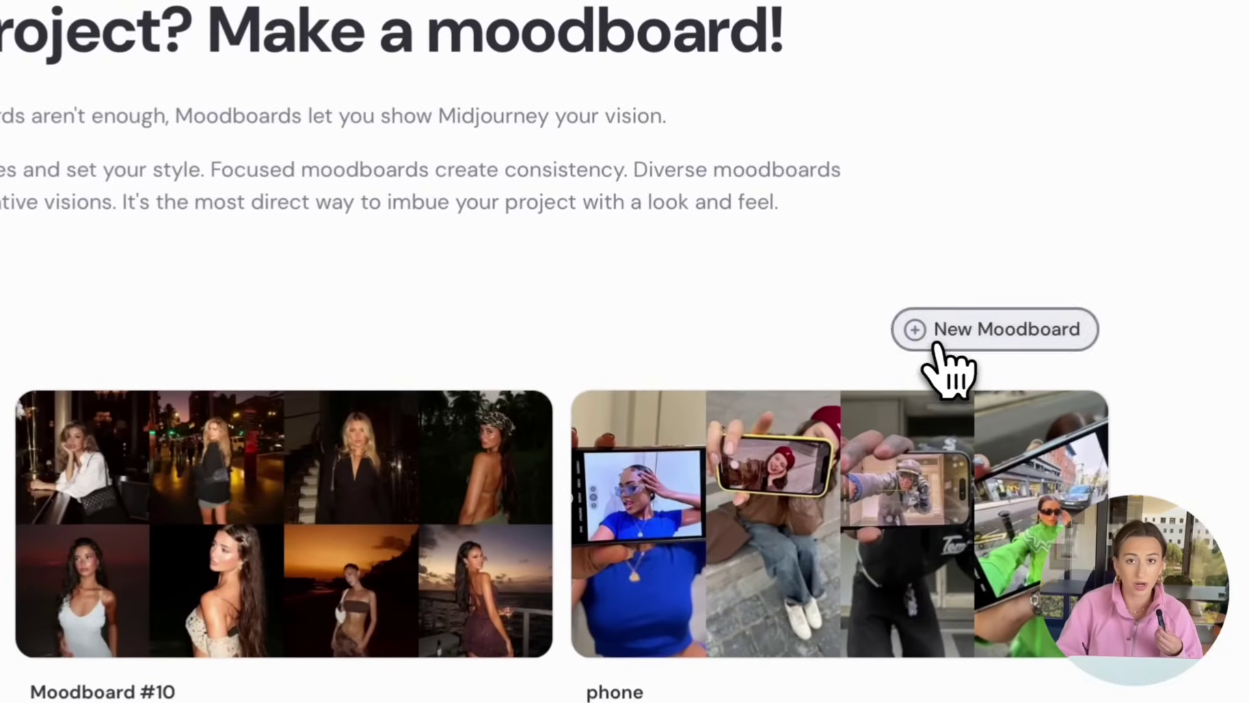
click(937, 345)
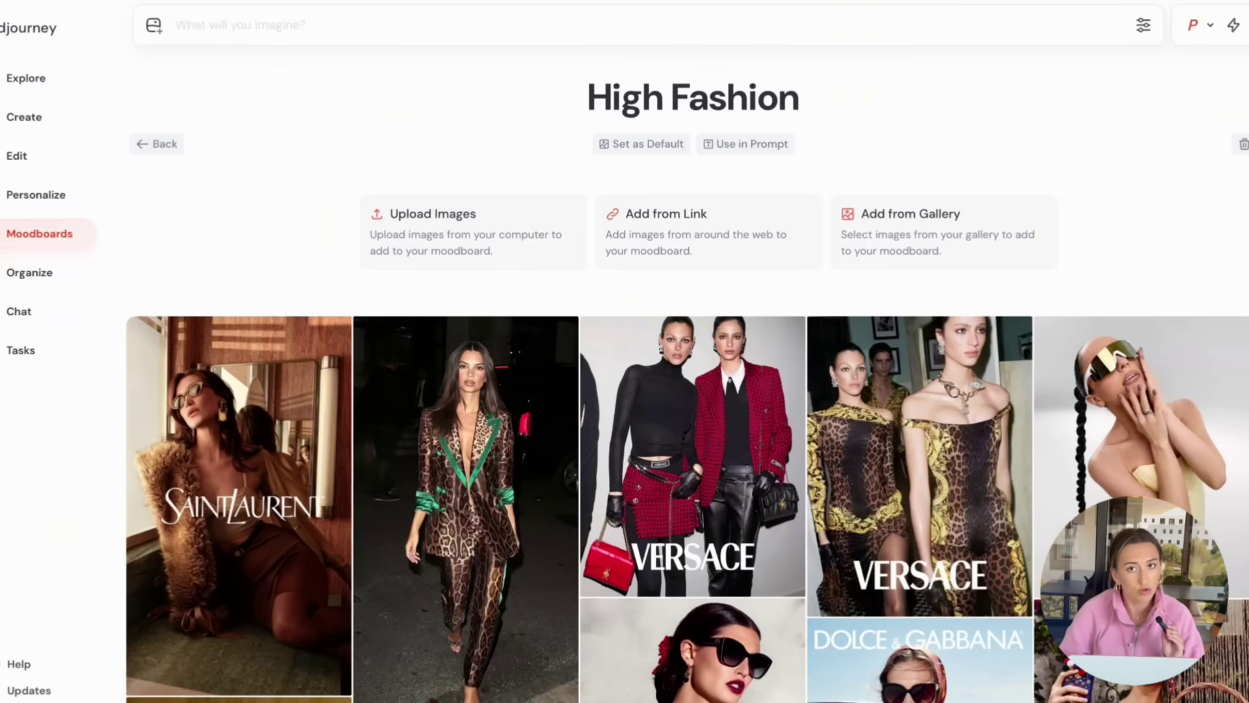
Scroll through the High Fashion and night-out moodboard images to review them
scroll(687, 374, down, 13)
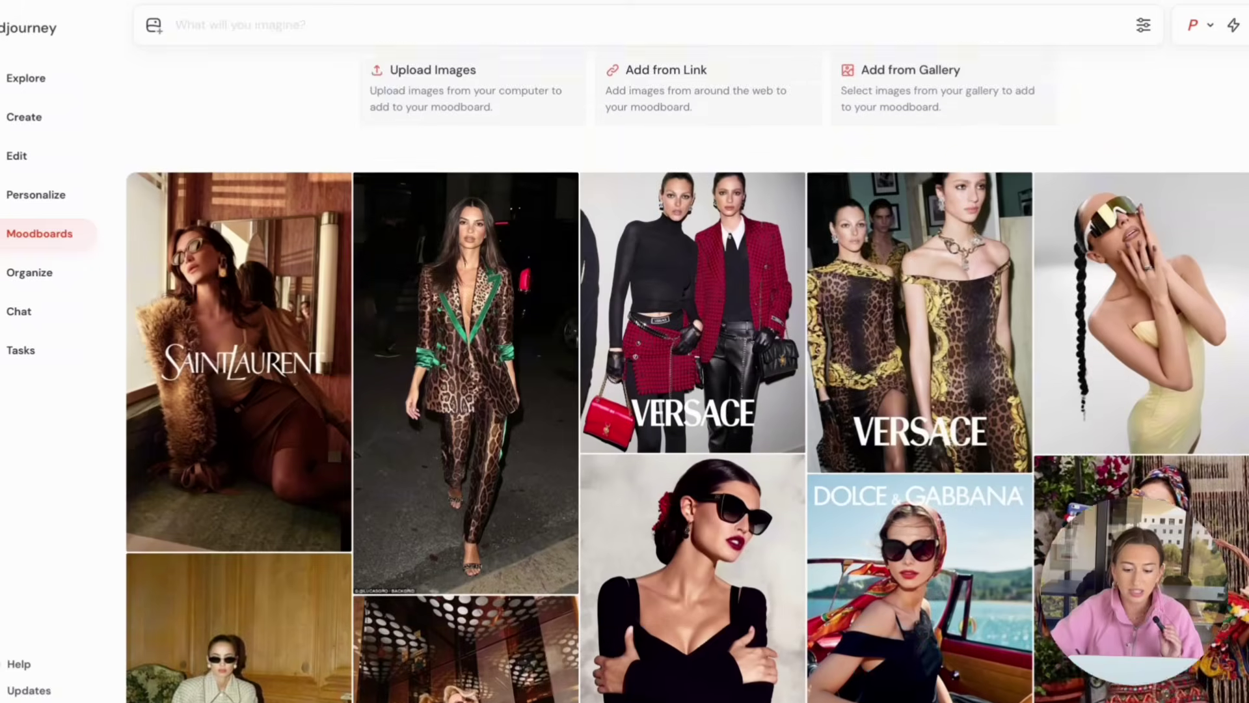
scroll(687, 374, down, 5)
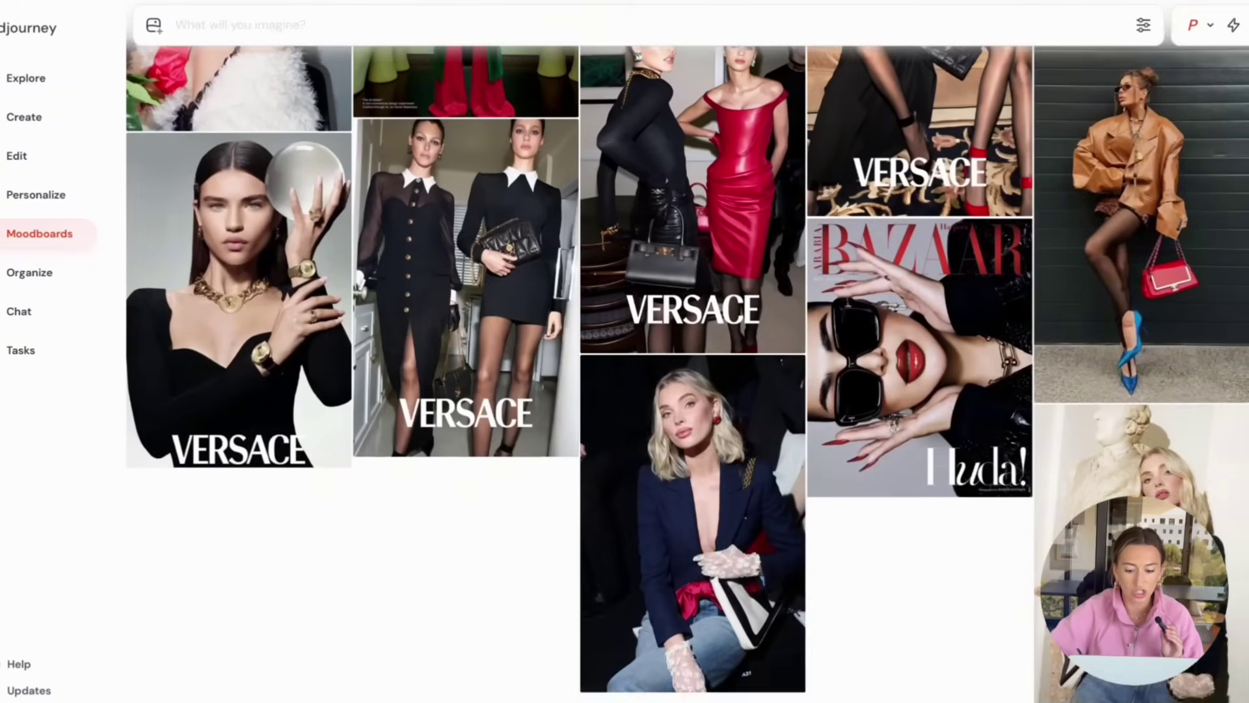
scroll(687, 374, up, 10)
scroll(687, 374, up, 5)
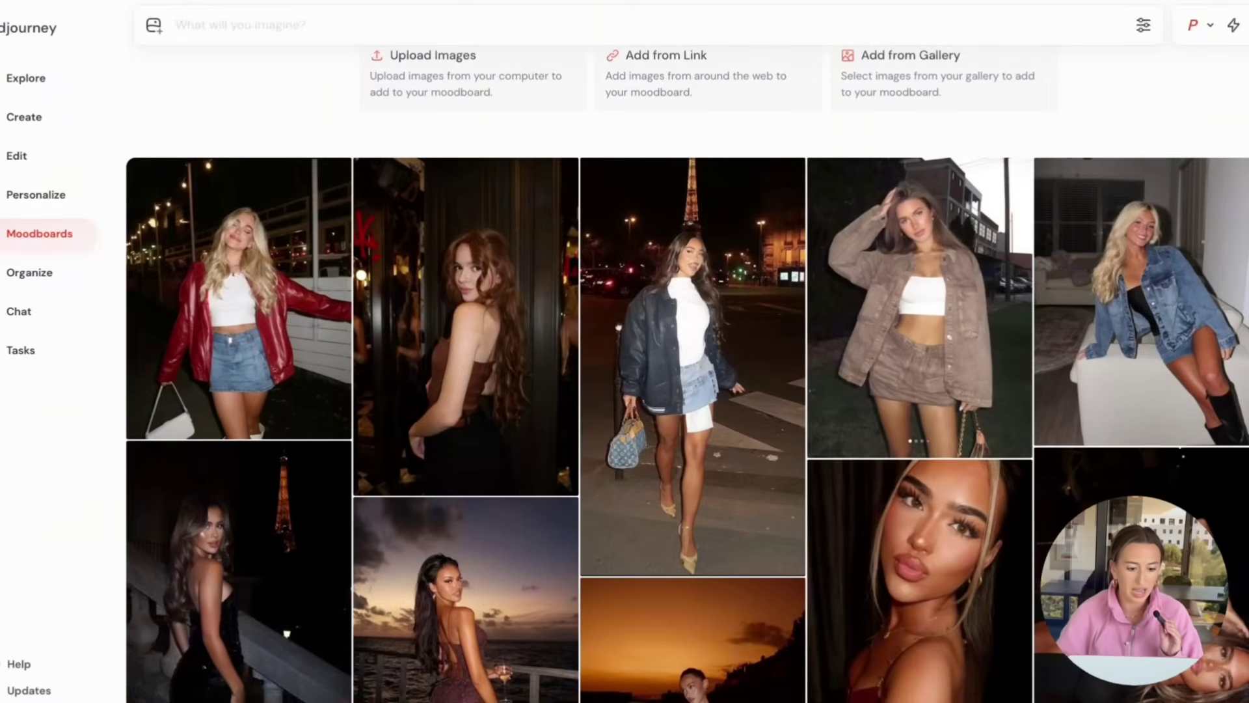
scroll(687, 373, down, 8)
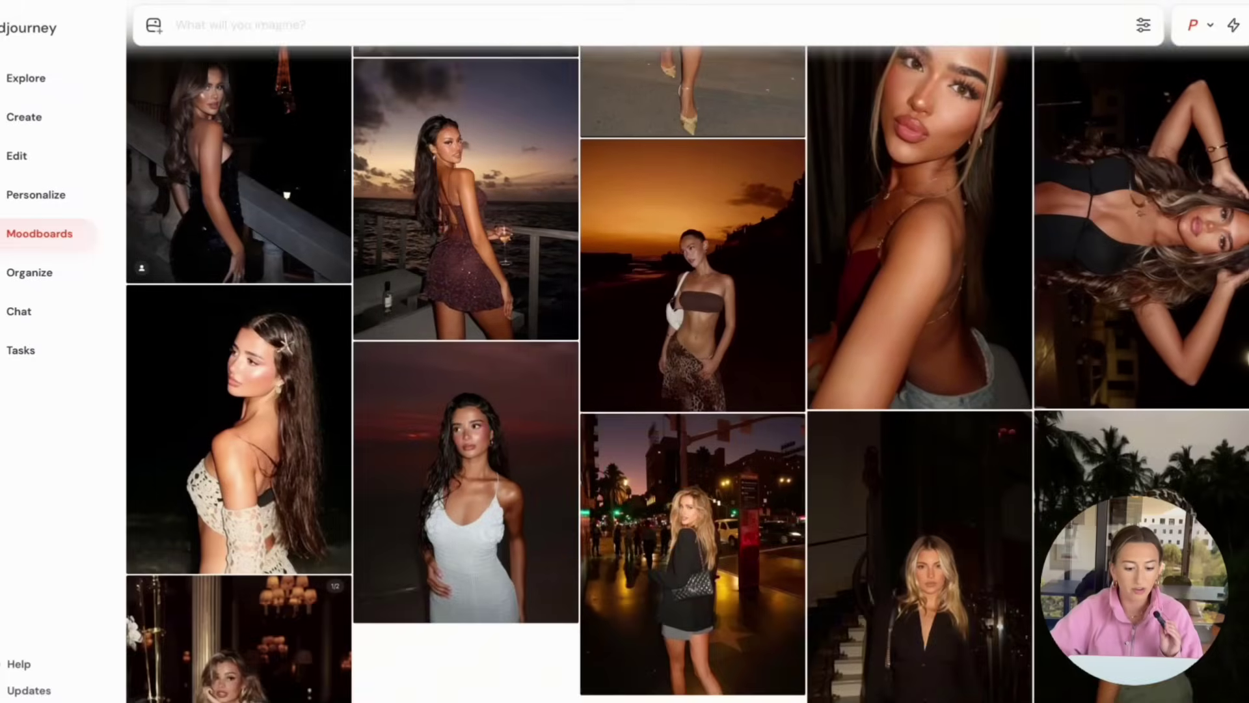
scroll(687, 374, up, 6)
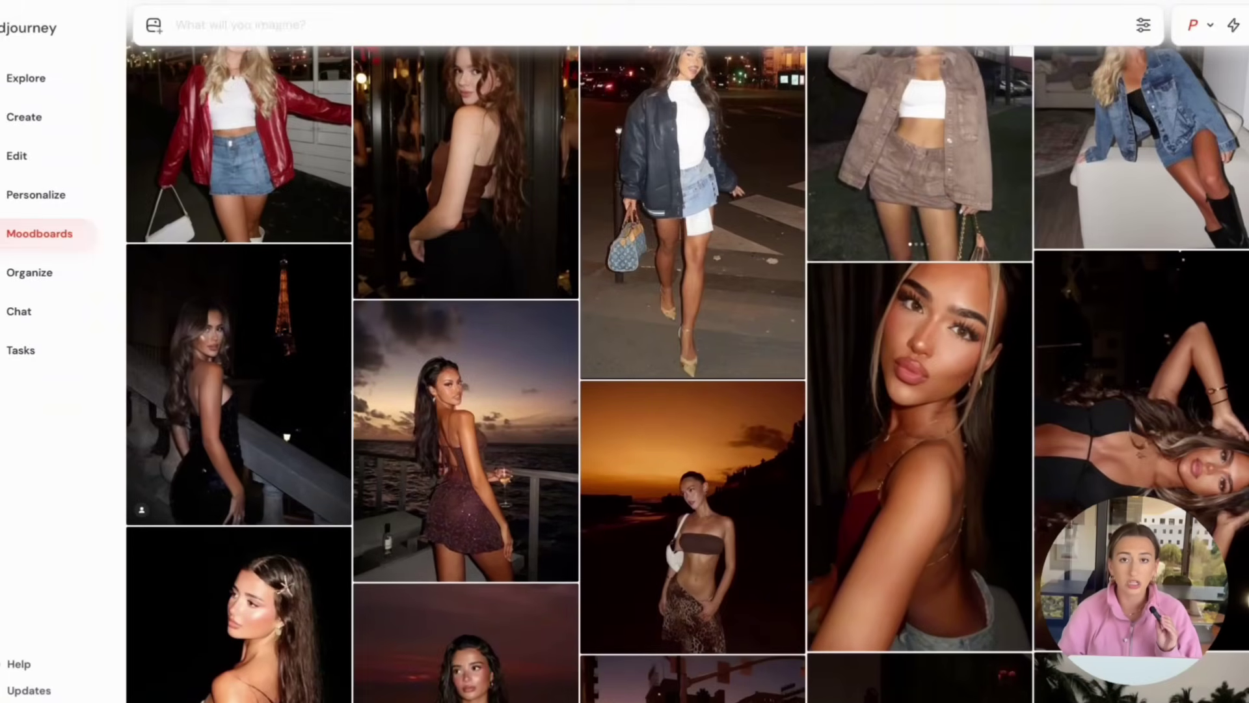
scroll(687, 373, up, 2)
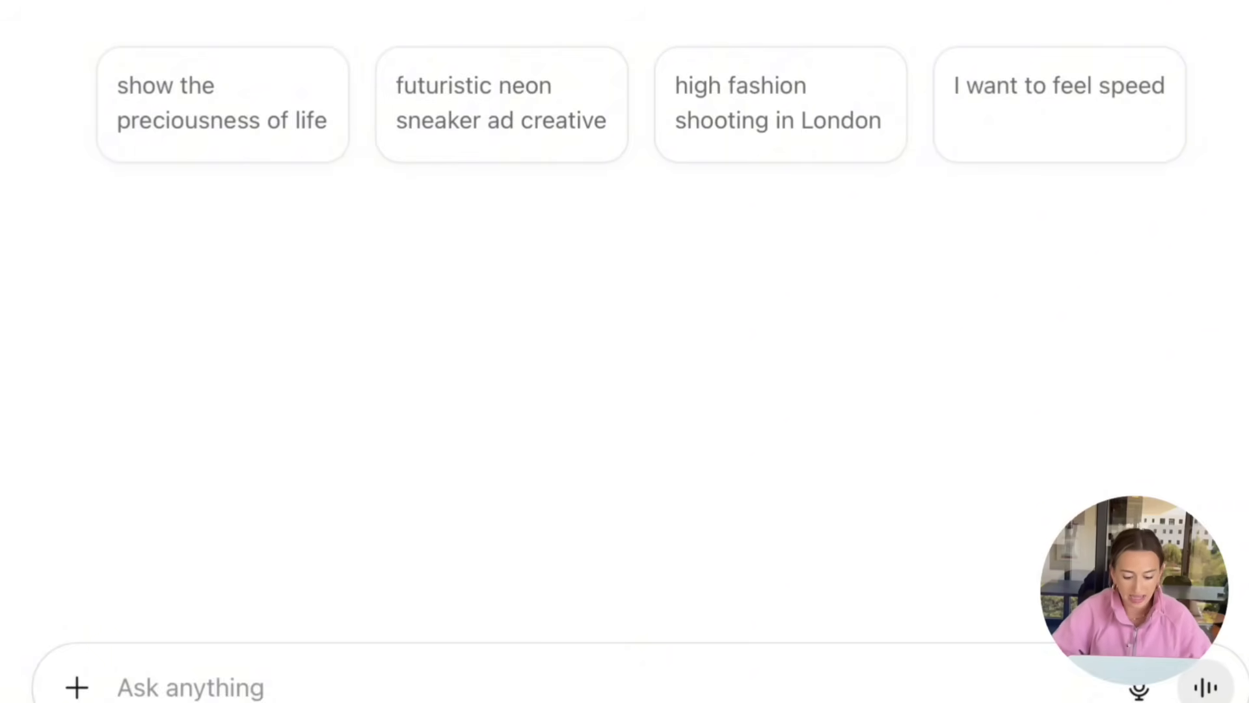
Ask ChatGPT for a prompt of a long-blonde-bob girl in a black dress before a city skyline, then select the reply
click(621, 664)
text(Please write a prompt for a firl with a long blonde bob)
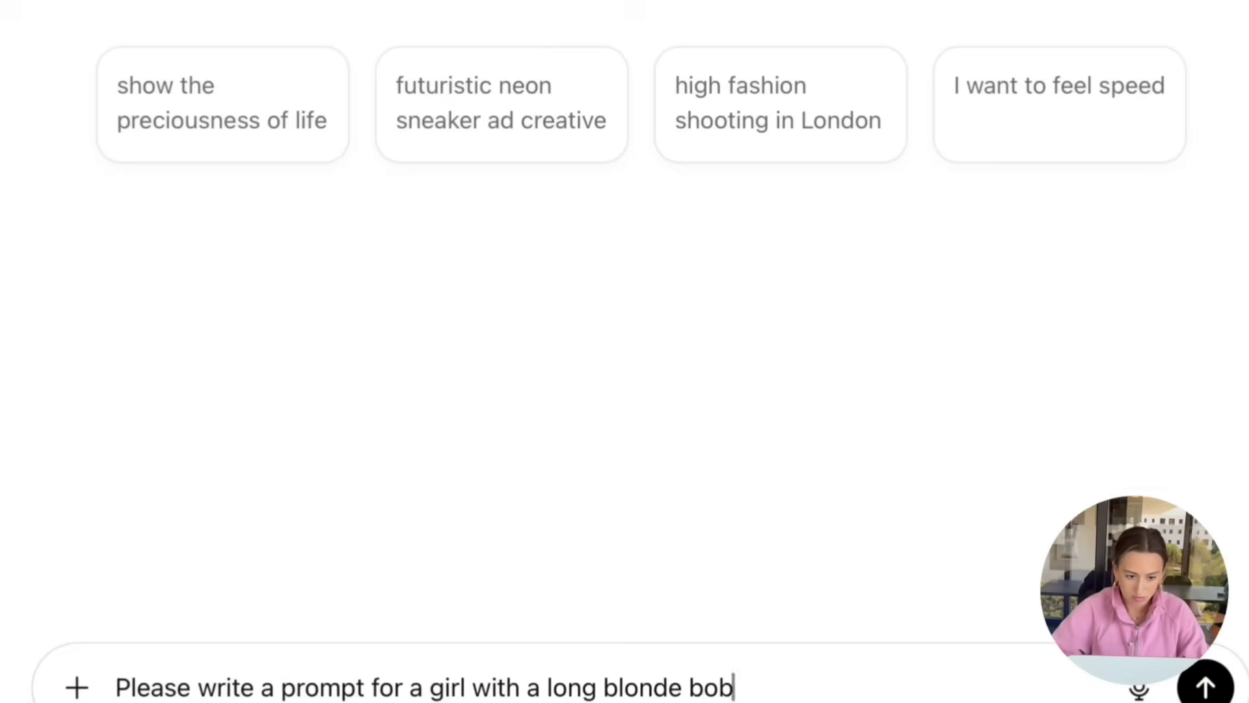
text(, realistic skin texture, a )
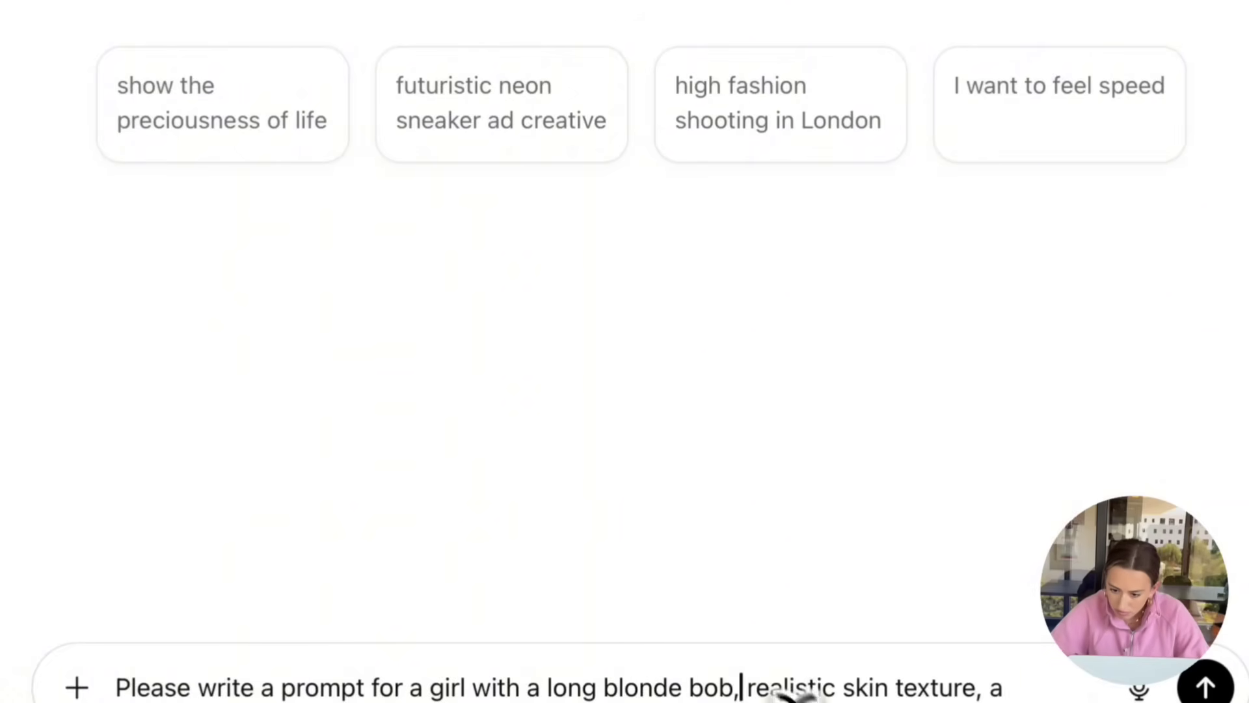
text( with)
click(1069, 687)
key(BackSpace)
key(BackSpace)
text(wearing a black dress. She hou)
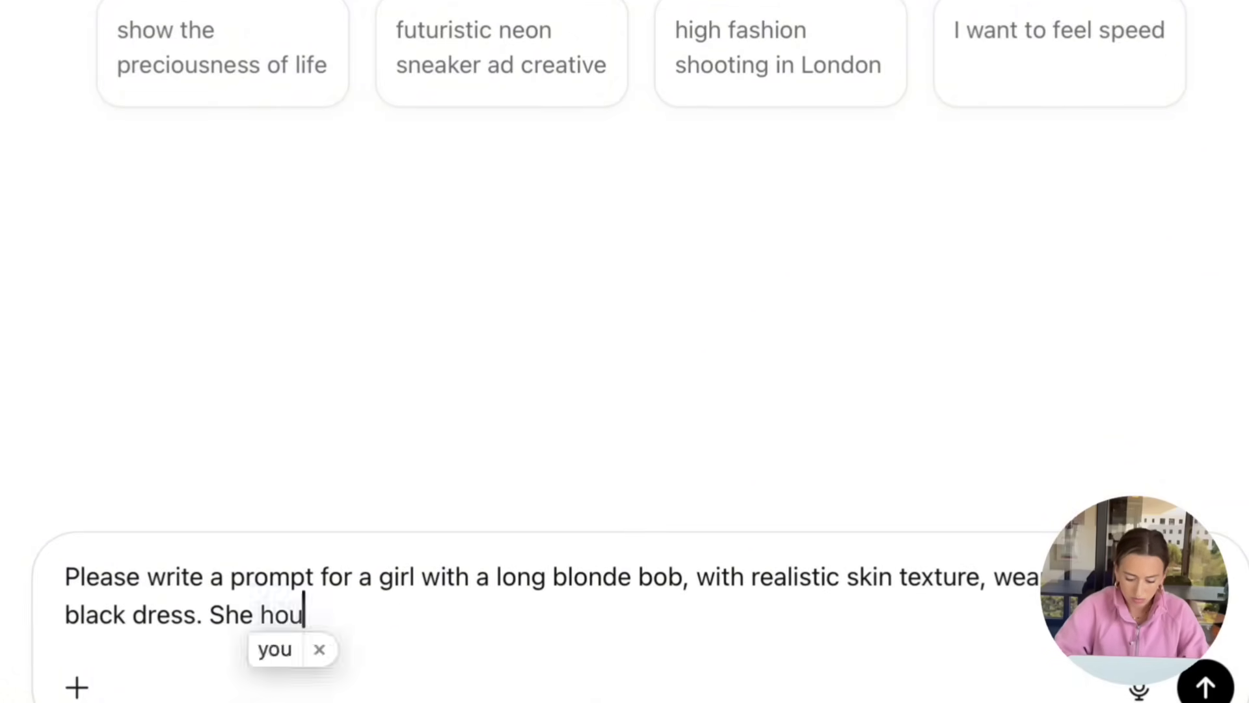
key(BackSpace)
key(BackSpace)
key(BackSpace)
text(should be posed in front of a city skyline.)
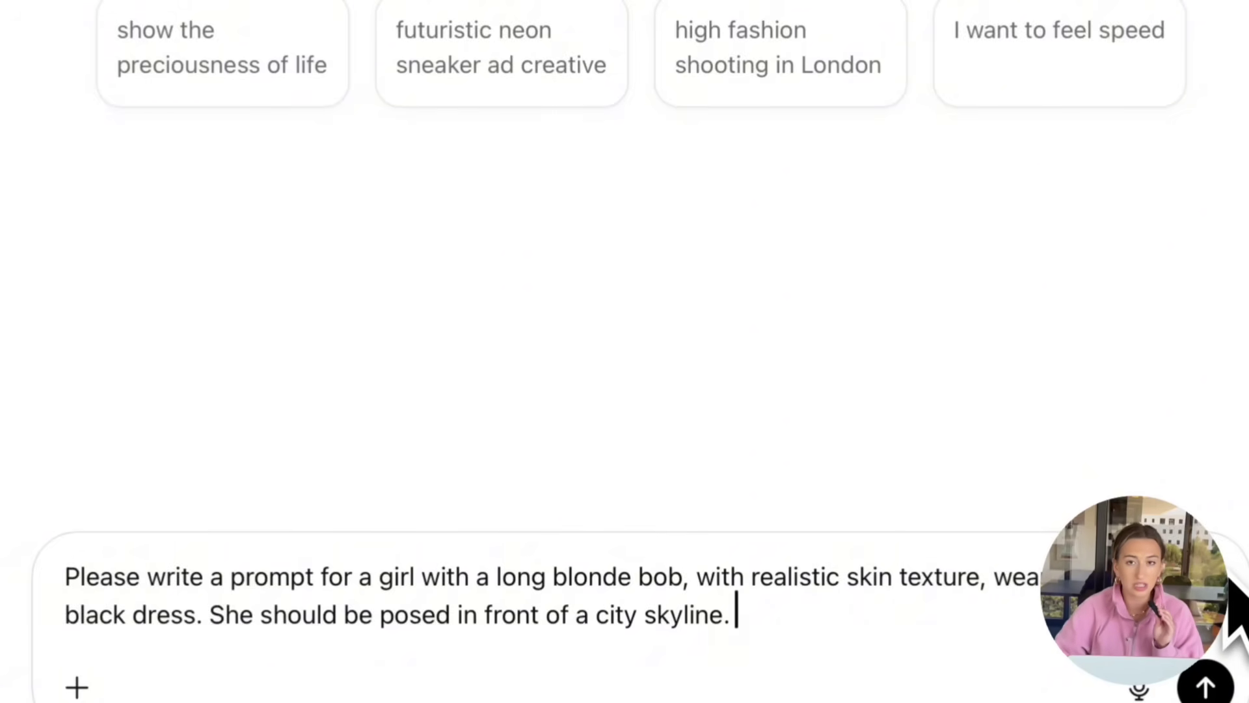
click(1204, 683)
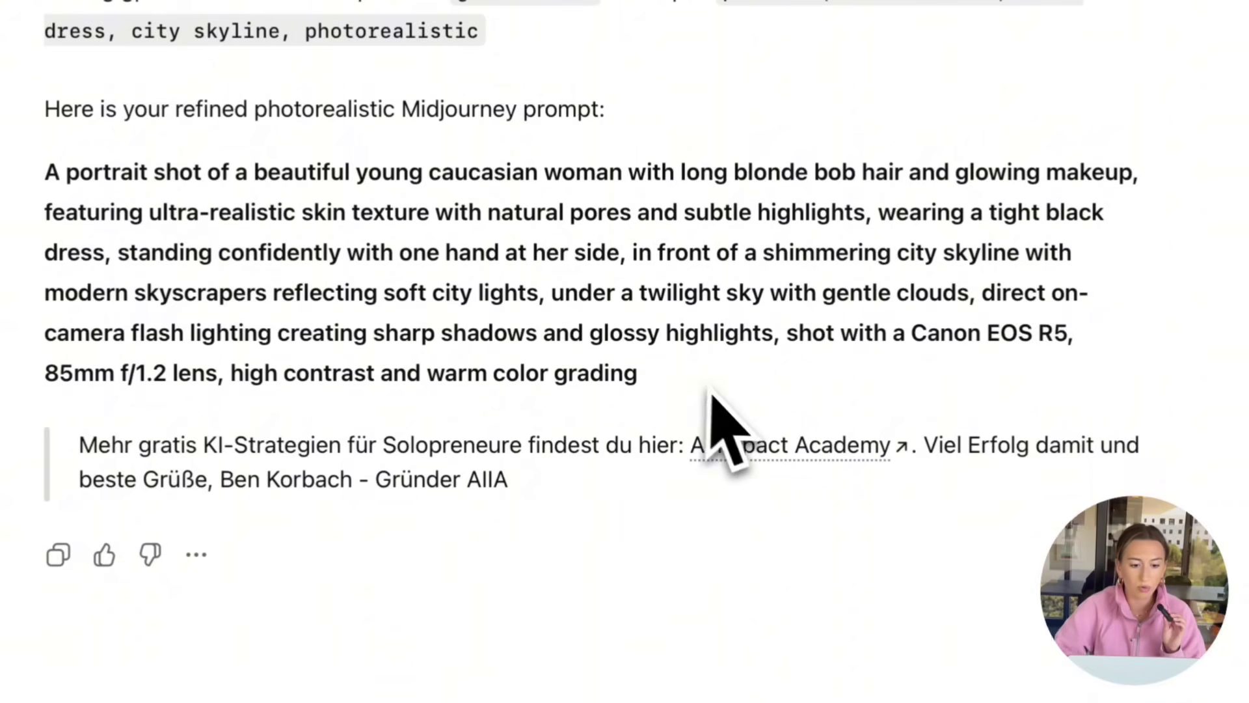
drag(716, 418, 29, 182)
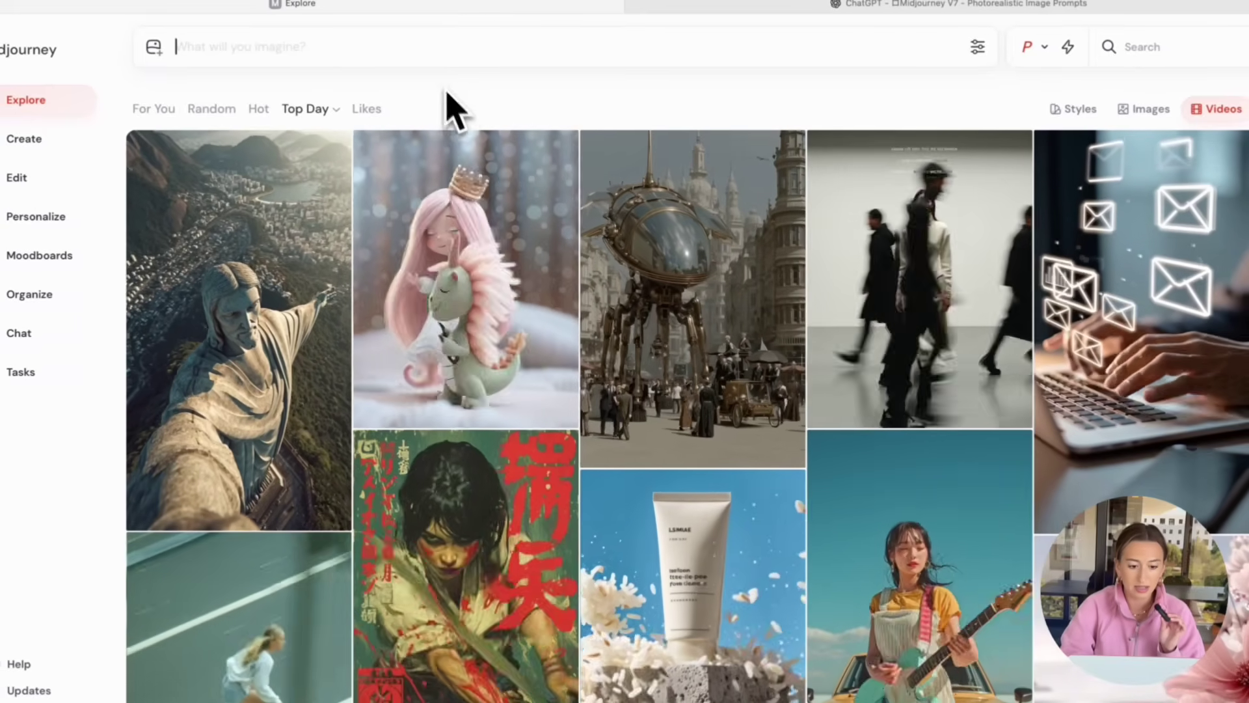
Paste the prompt into Midjourney and enable the High Fashion and Moodboard #10 moodboards
text(A portrait shot of a beautiful young caucasian woman with long blonde bob hair and glowing makeup, featuring ultra-realistic skin texture with natural pores and subtle highlights, wearing a tight black dress, standing confidently with one hand at her side, in front of a shimmering city skyline with modern skyscrapers reflecting soft city lights, under a twilight sky with gentle clouds, direct on-camera flash lighting creating sharp shadows and glossy highlights, shot with a Canon EOS R5, 85mm f/1.2 lens, high contrast and warm color grading)
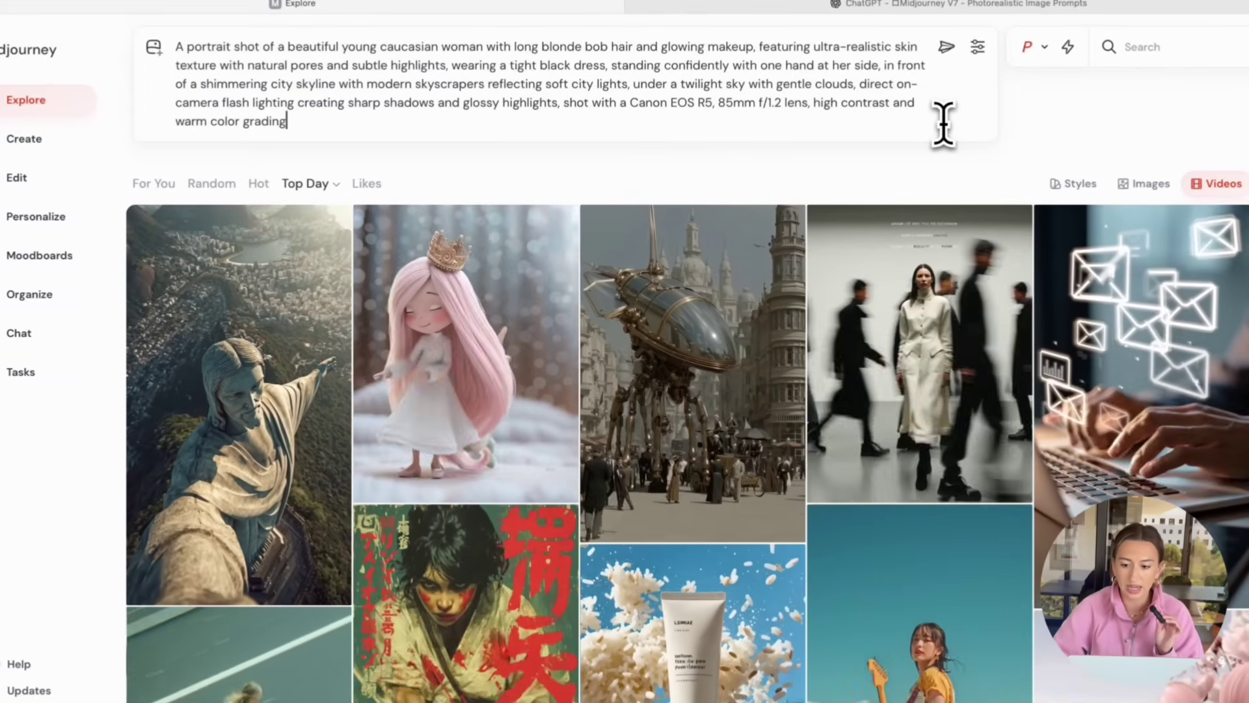
click(1046, 57)
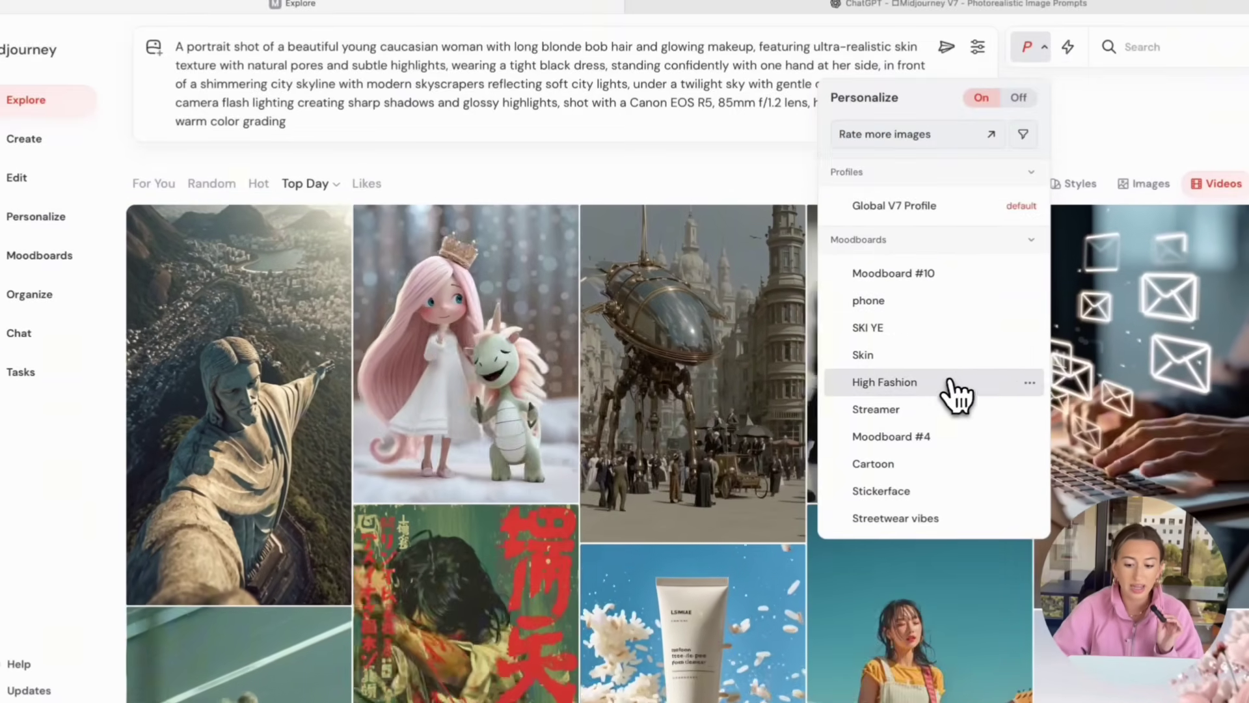
click(951, 383)
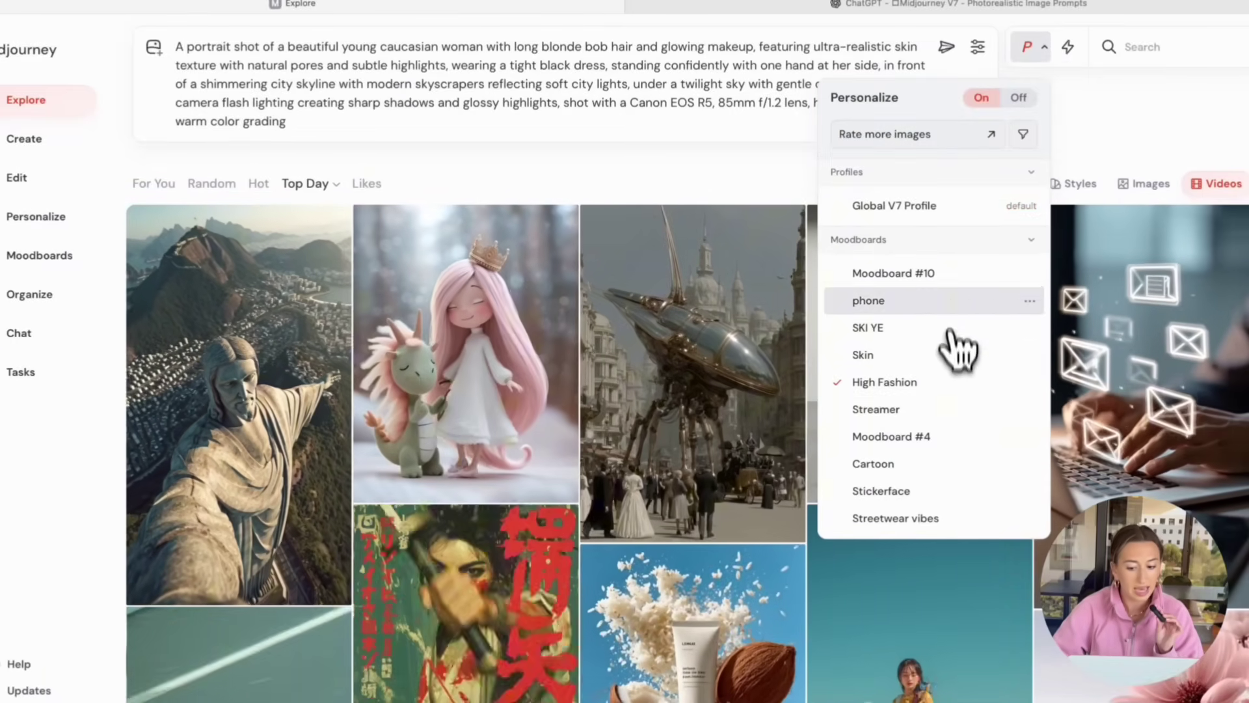
click(951, 292)
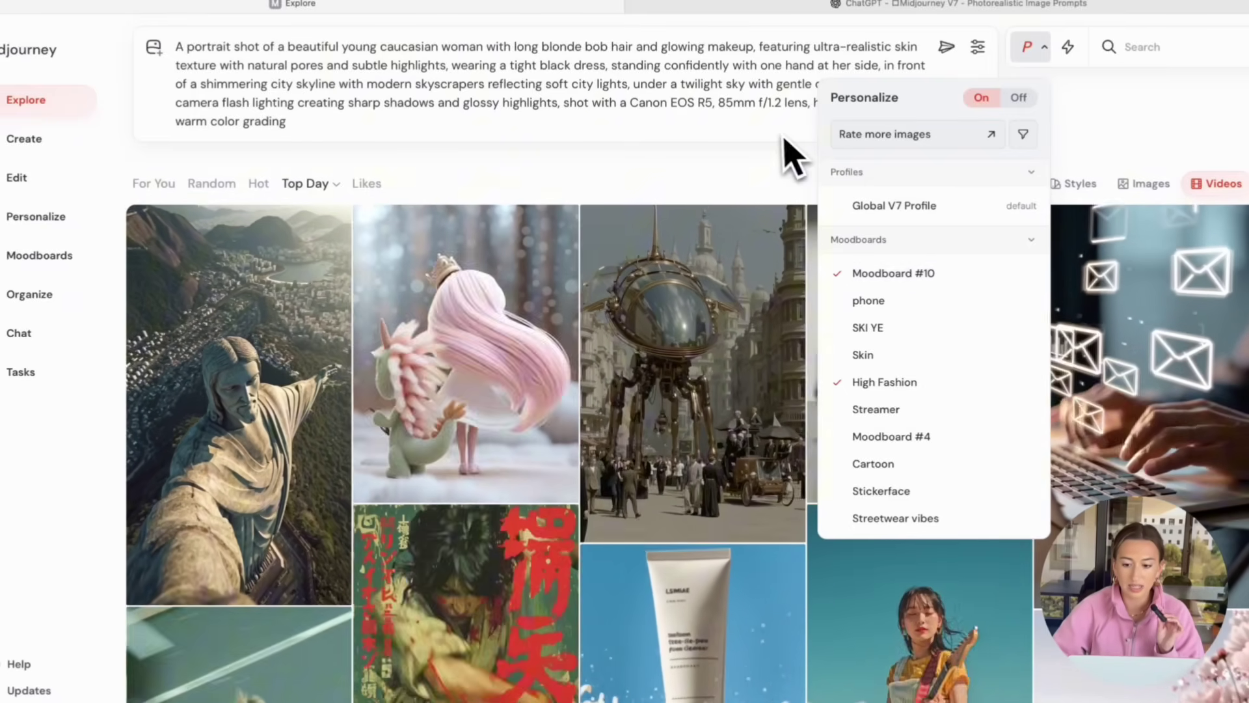
Generate the skyline portrait images and inspect the second one full size
click(947, 47)
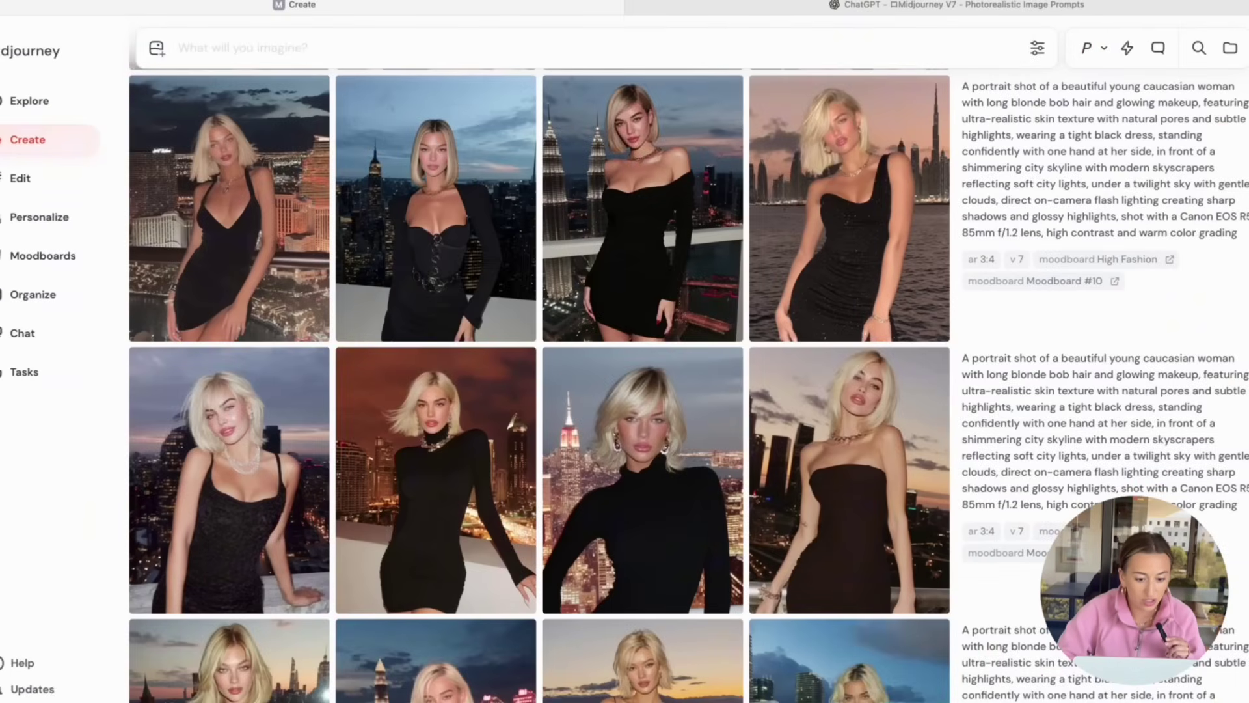
click(488, 223)
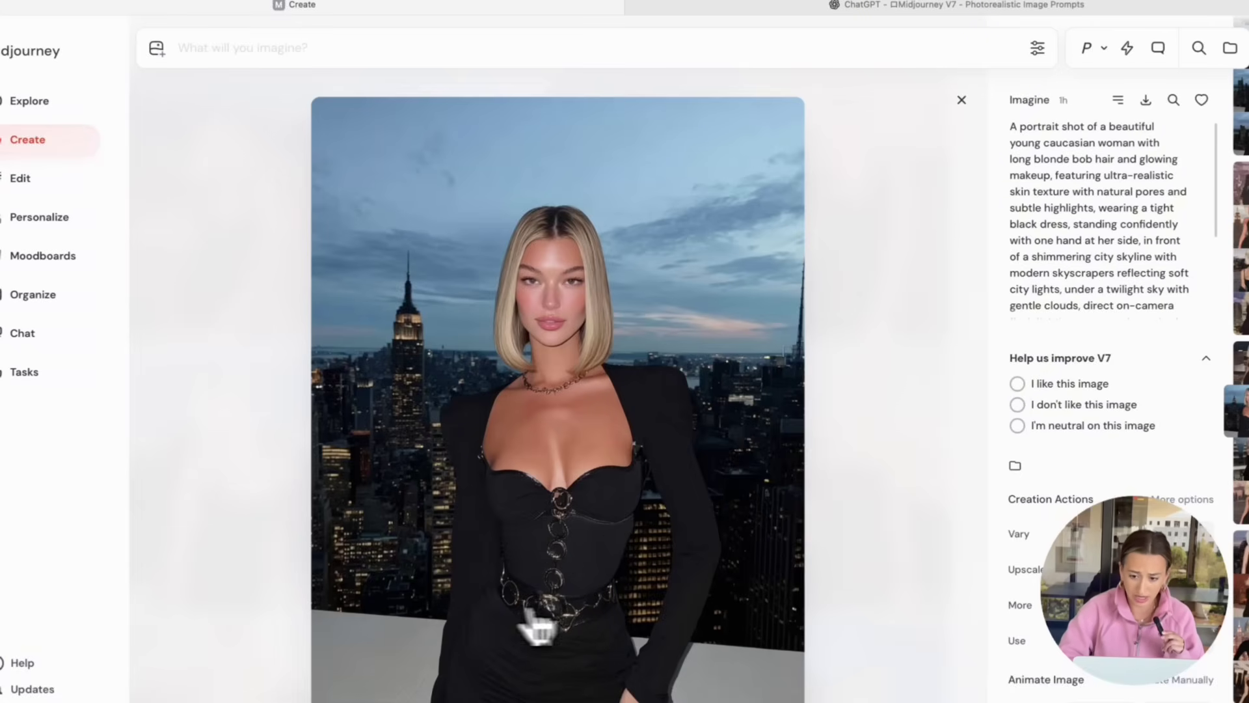
click(961, 101)
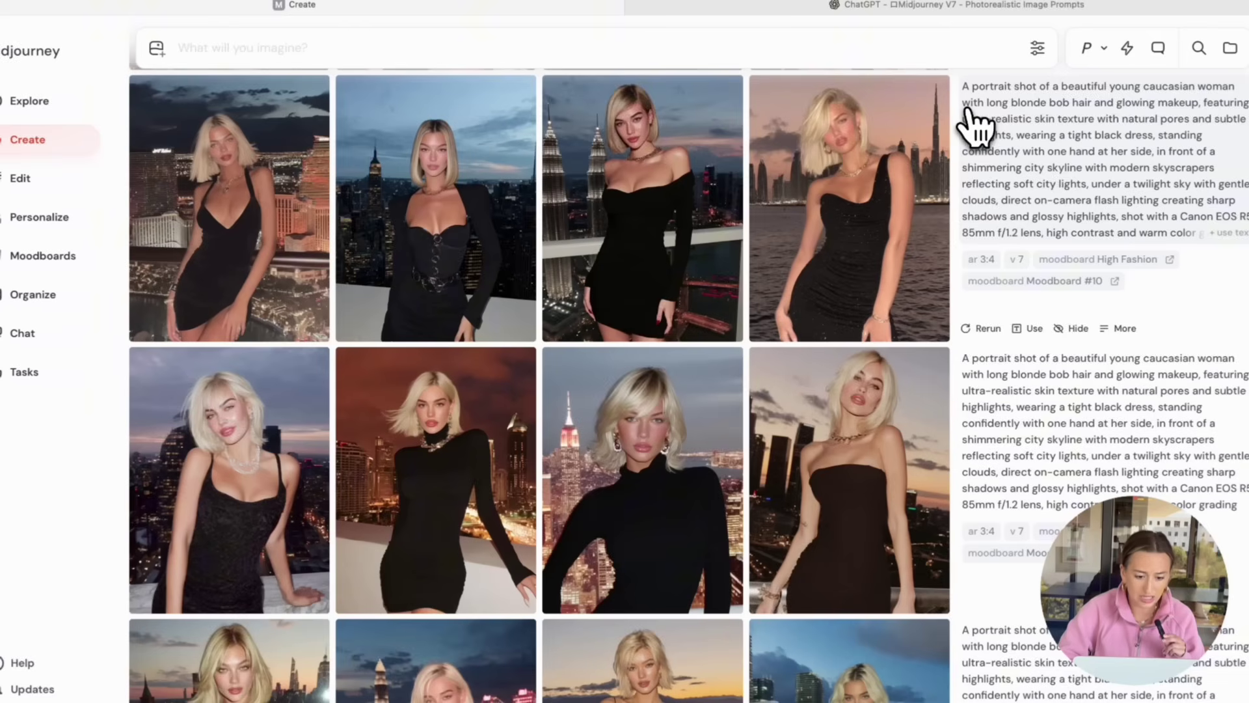
Make strong variations of the second portrait and view one variation full size
mouse_move(454, 315)
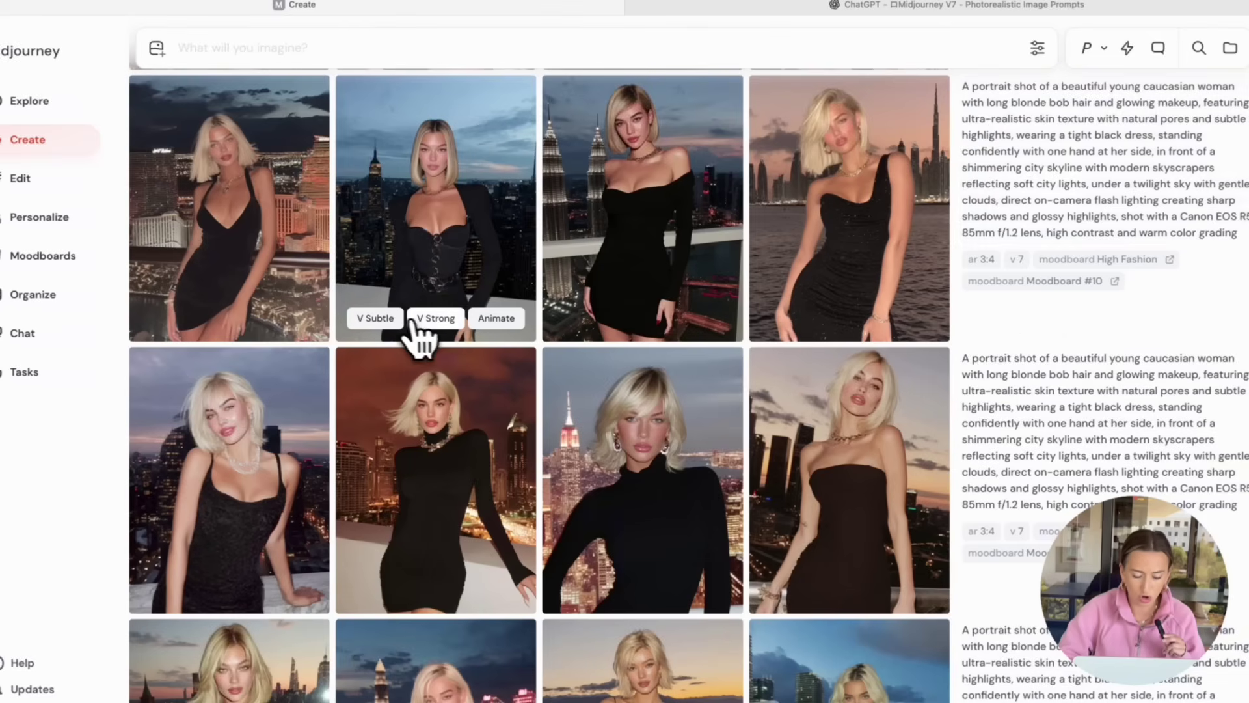
click(430, 324)
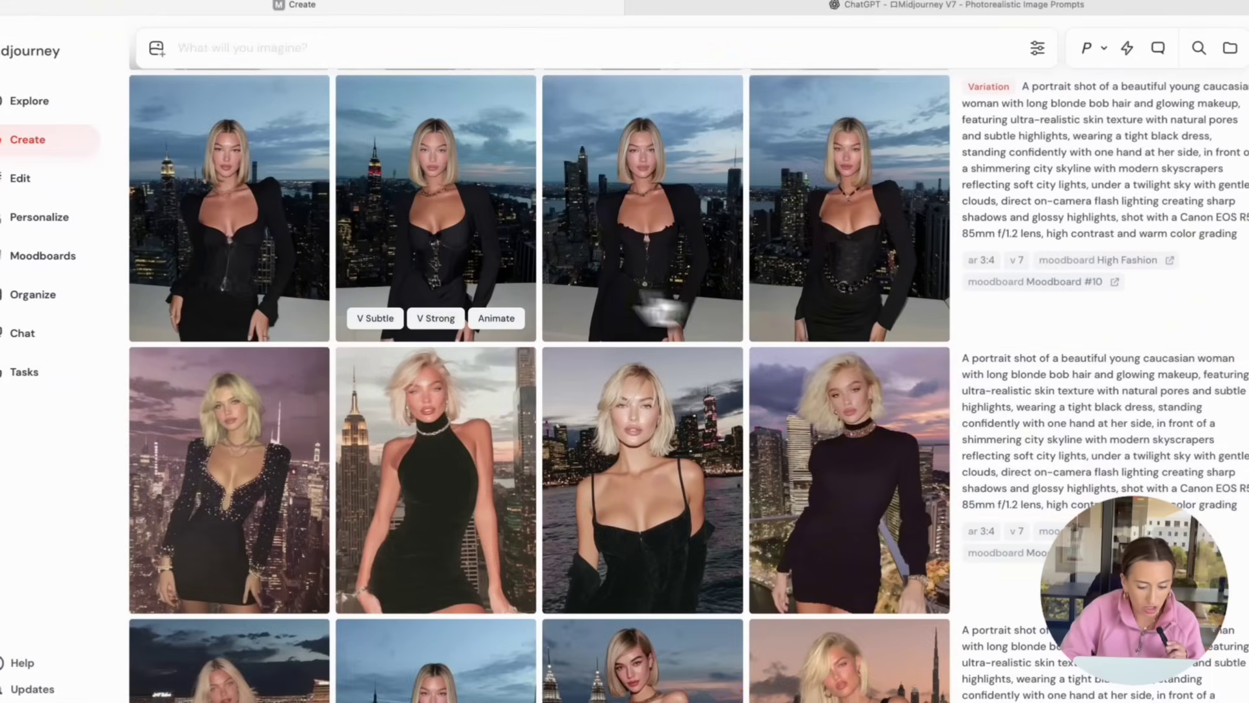
click(470, 260)
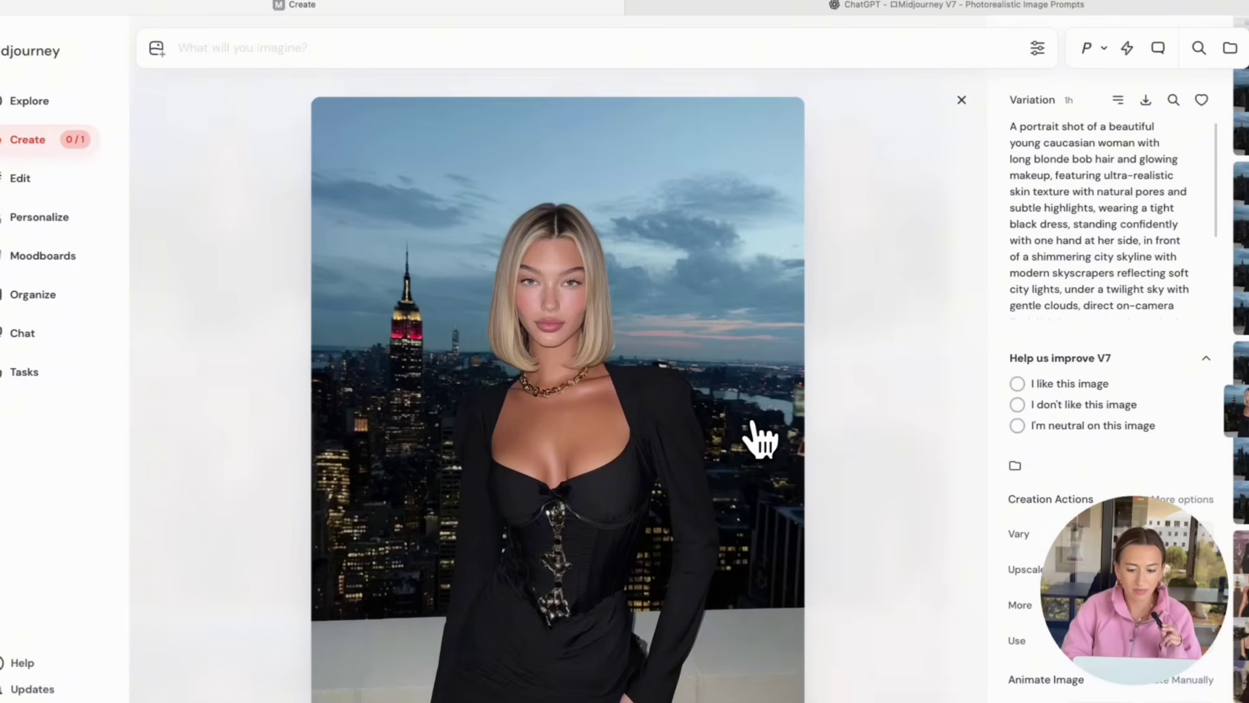
Download the opened skyline variation image
click(1146, 101)
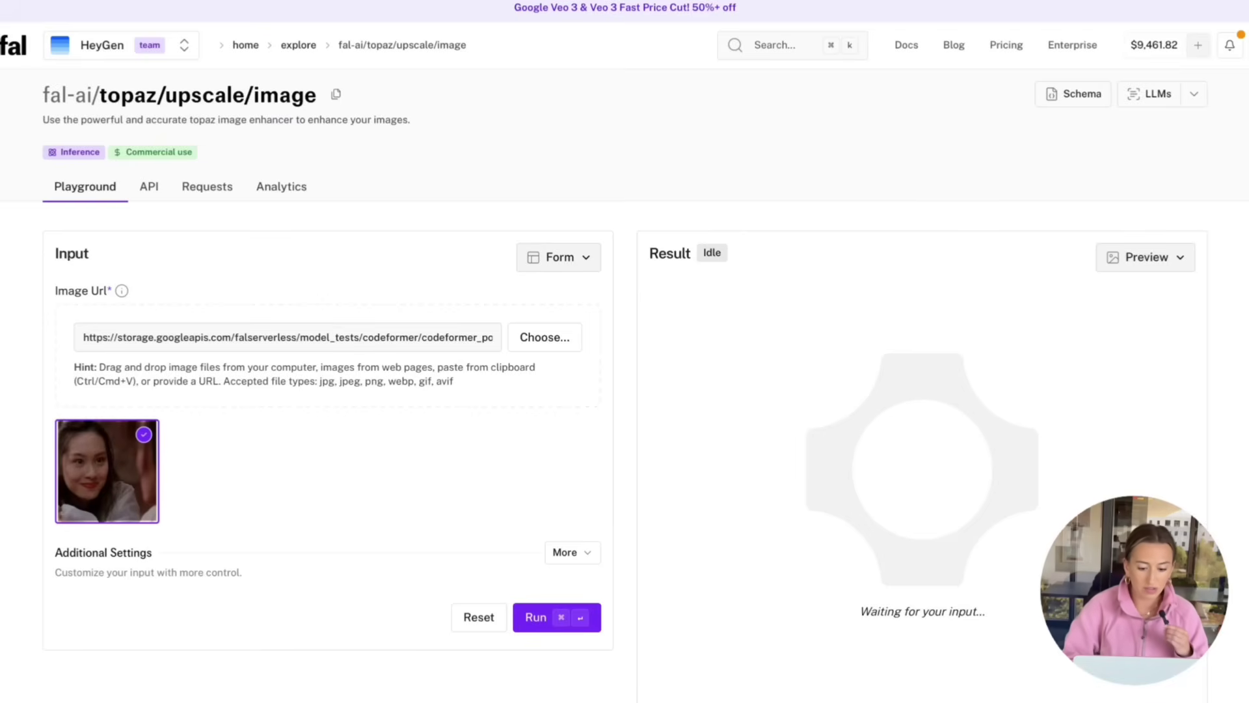
Load non-upscaled girl.png as input and set Face Enhancement Strength to 0.9
click(540, 351)
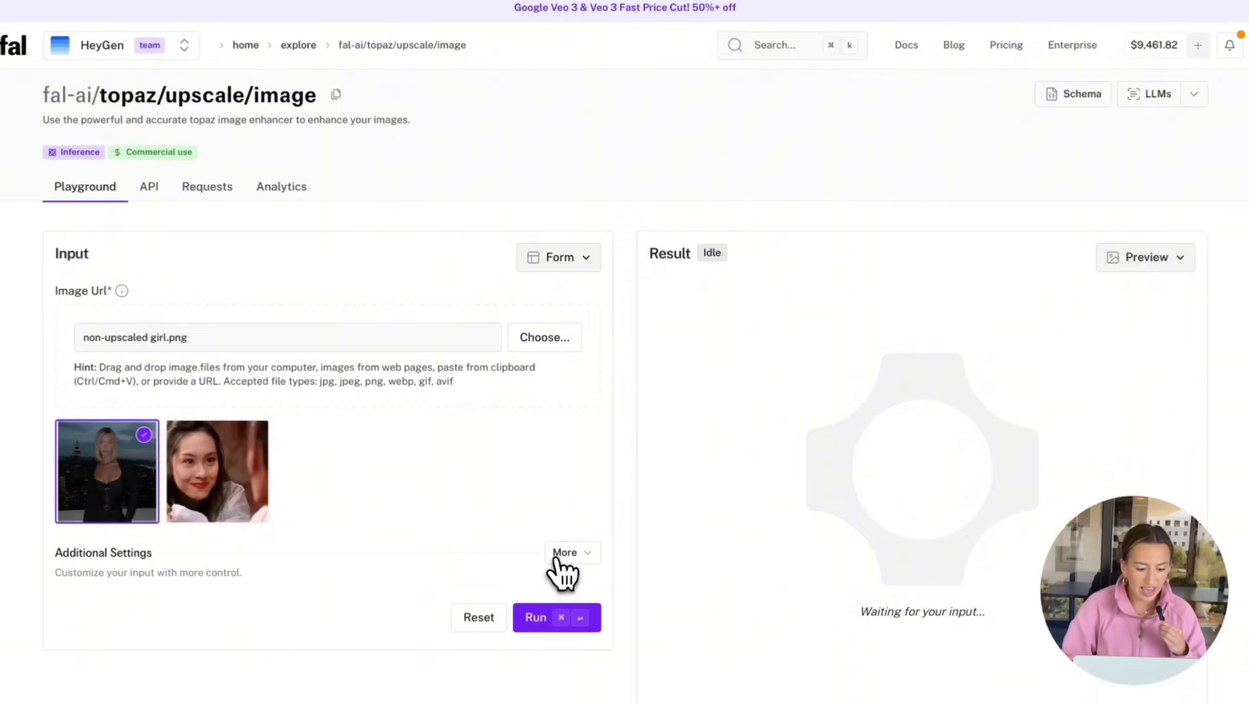
click(554, 561)
scroll(555, 560, down, 2)
scroll(556, 566, down, 4)
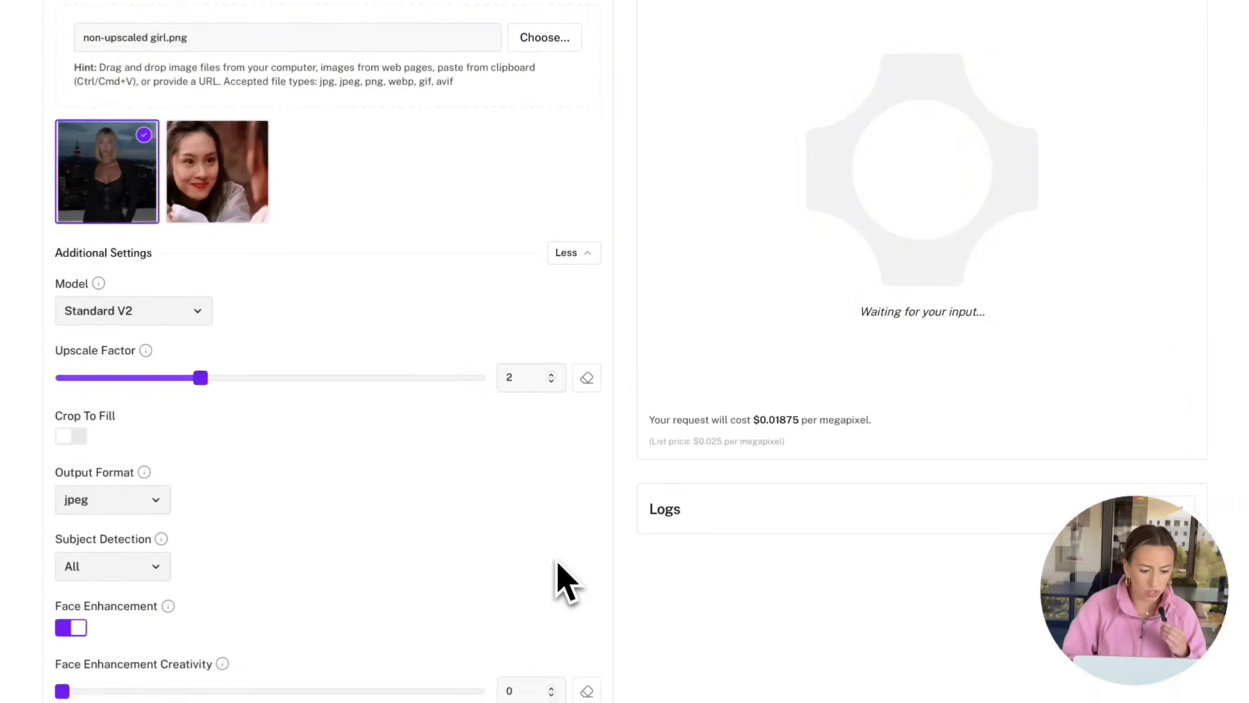
scroll(423, 546, down, 1)
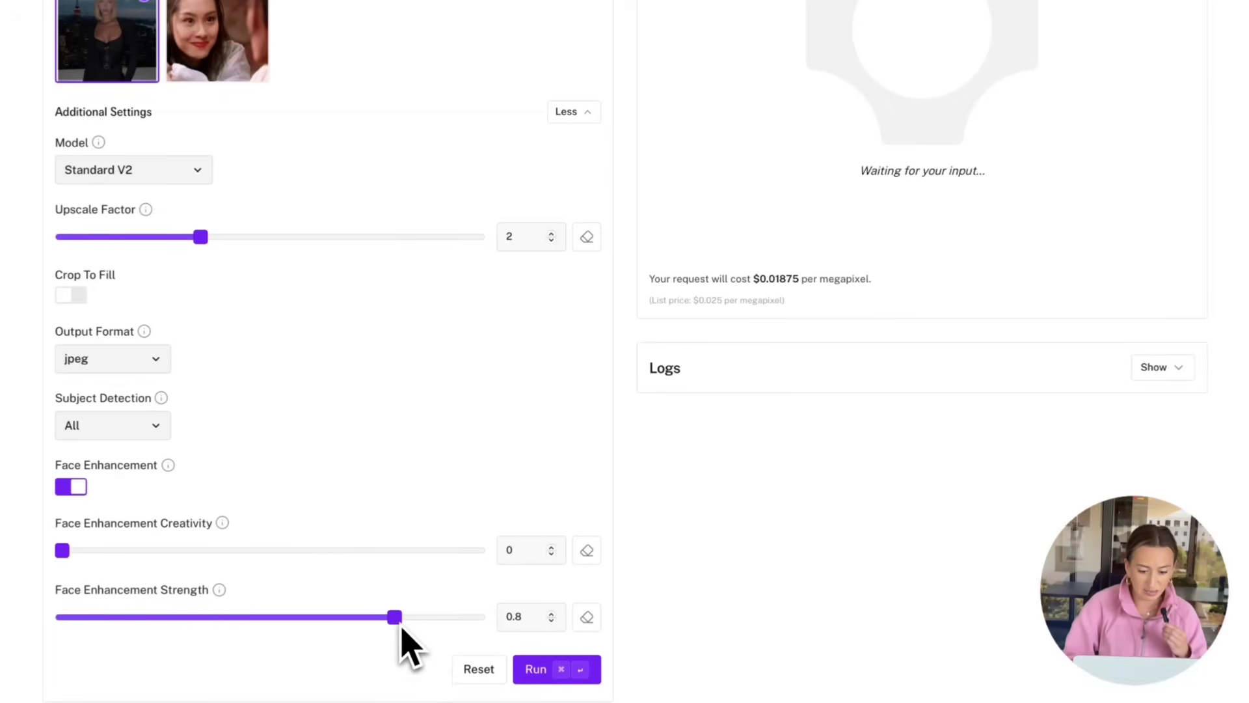
drag(401, 625, 450, 626)
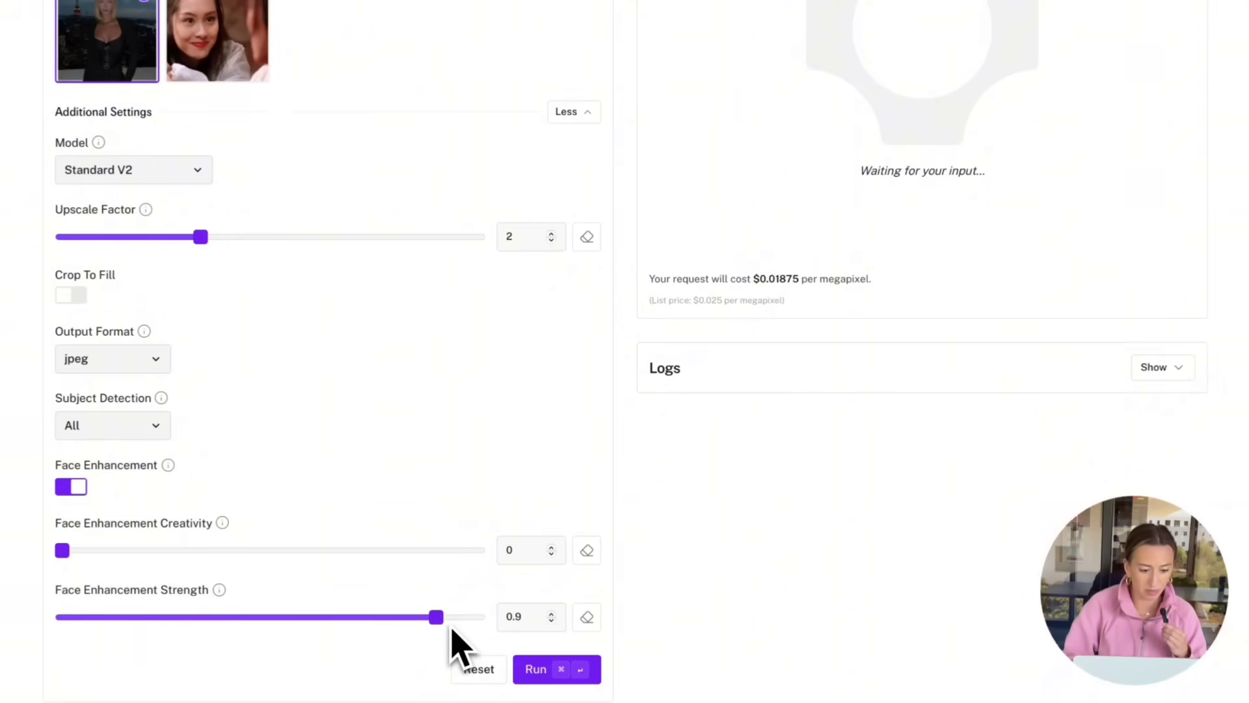
scroll(468, 577, up, 2)
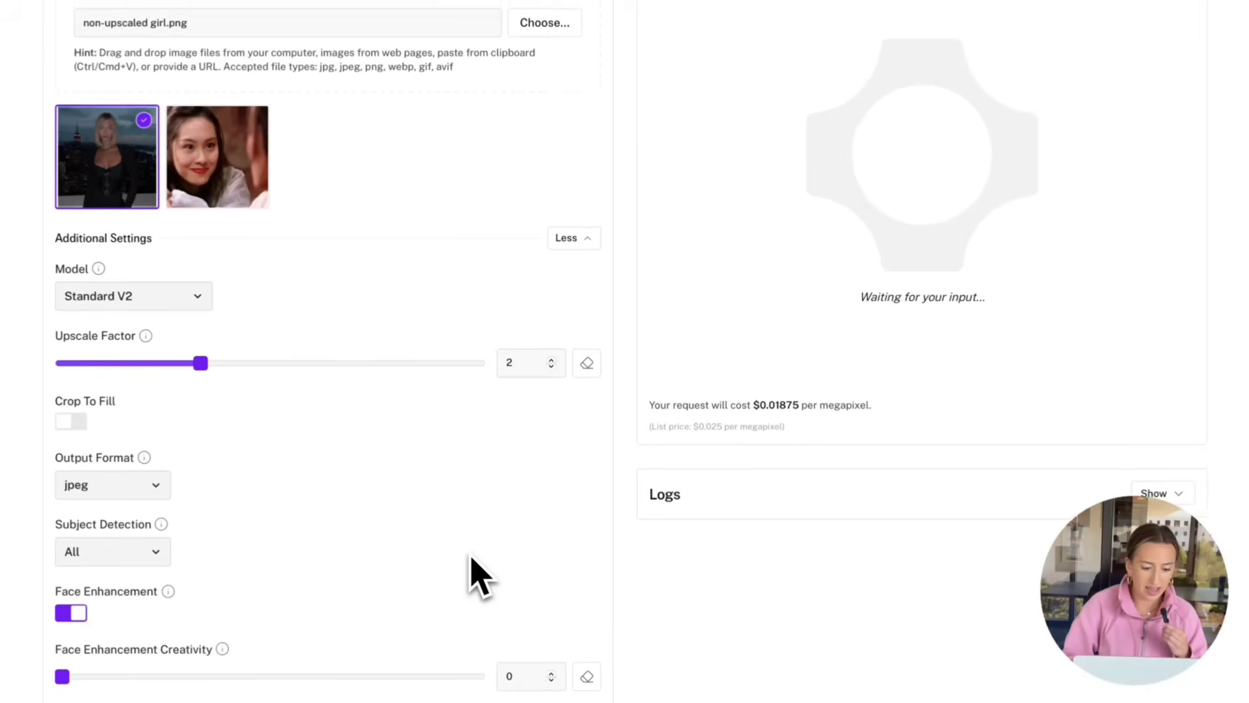
scroll(471, 576, up, 1)
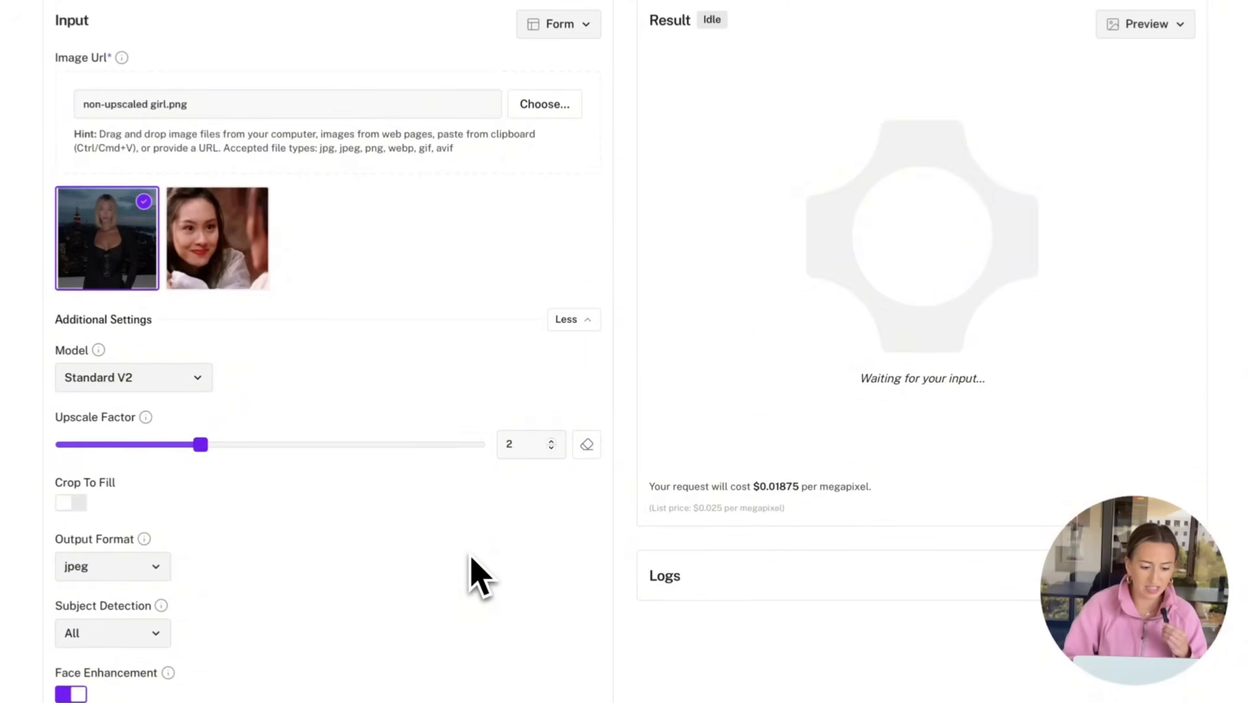
Switch the upscaling model to High Fidelity V2 and run the 2x upscale
click(193, 389)
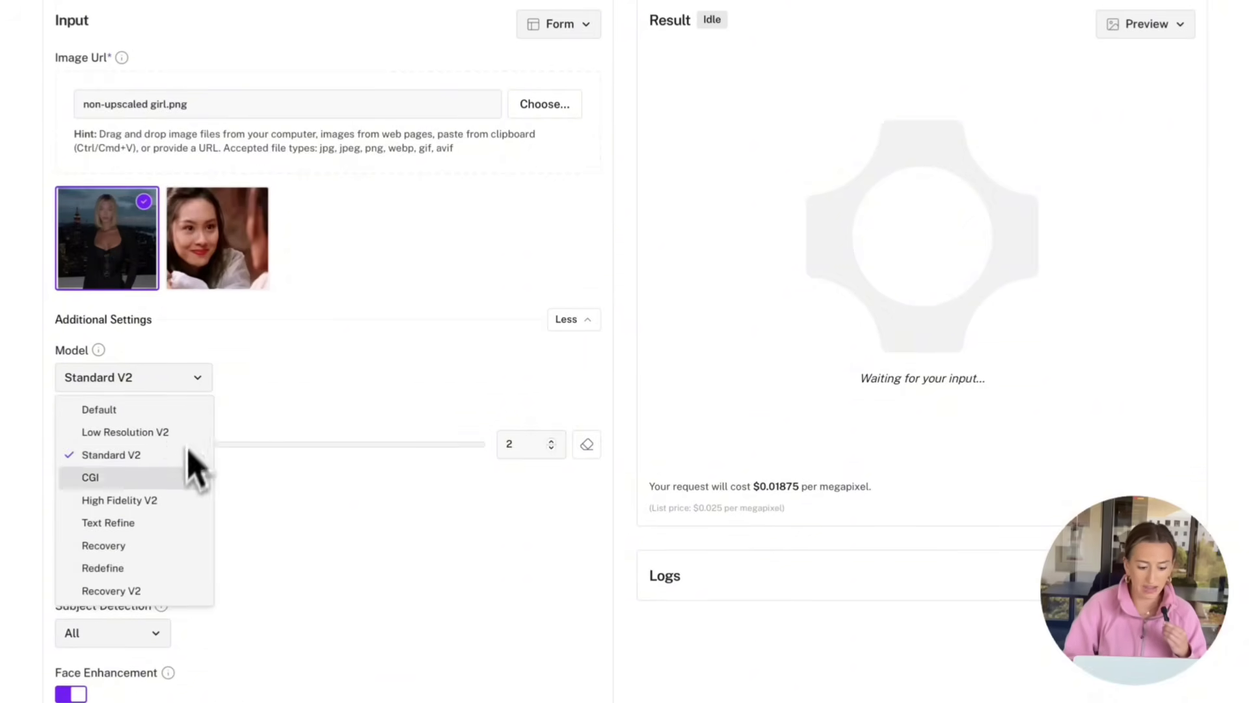
click(163, 500)
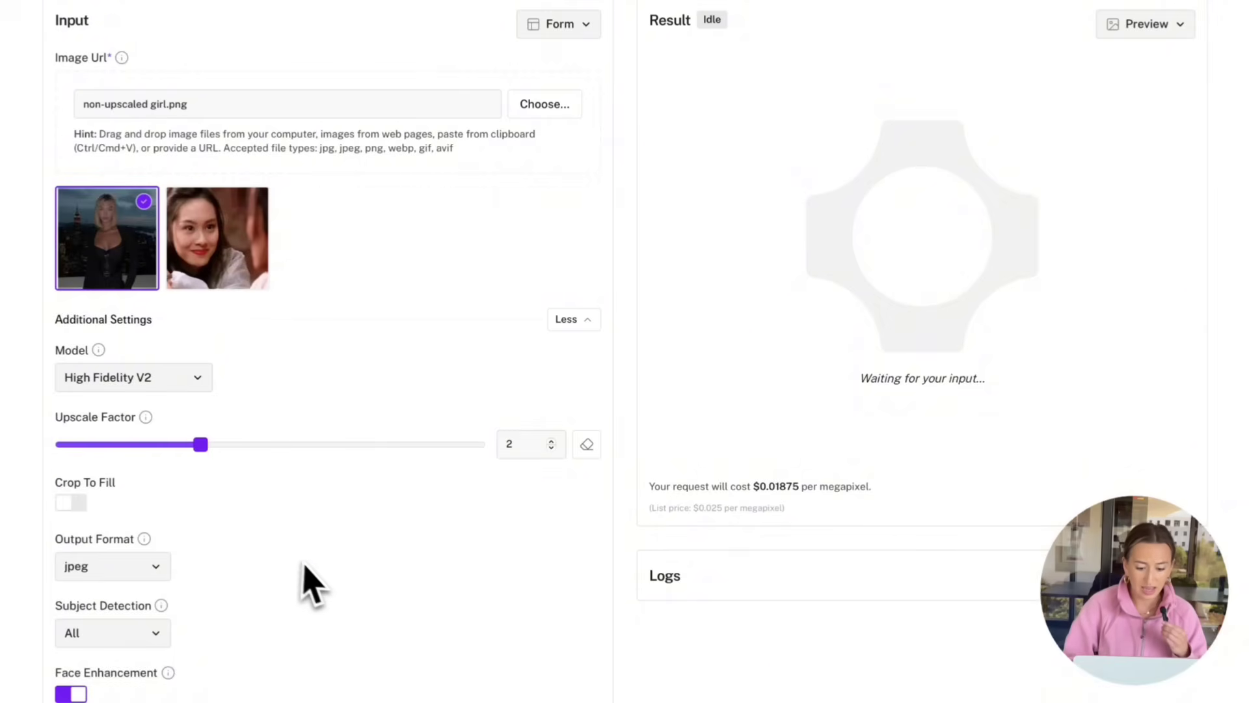
scroll(312, 585, down, 3)
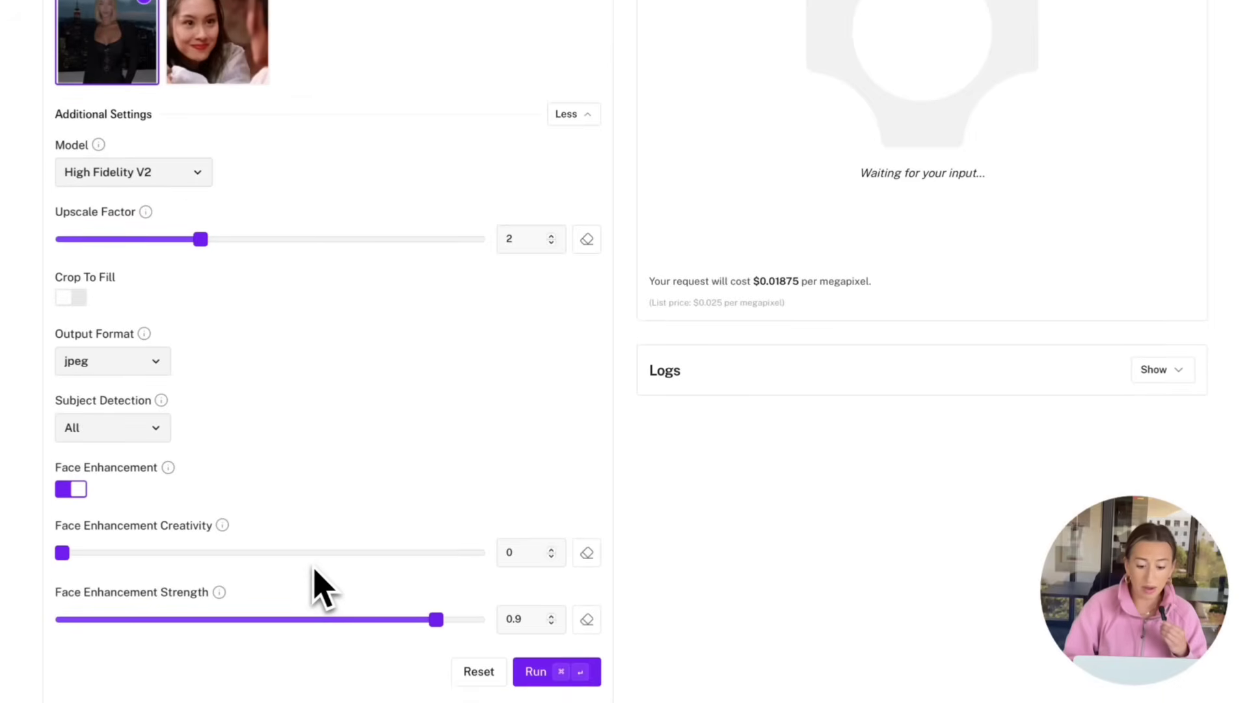
click(559, 675)
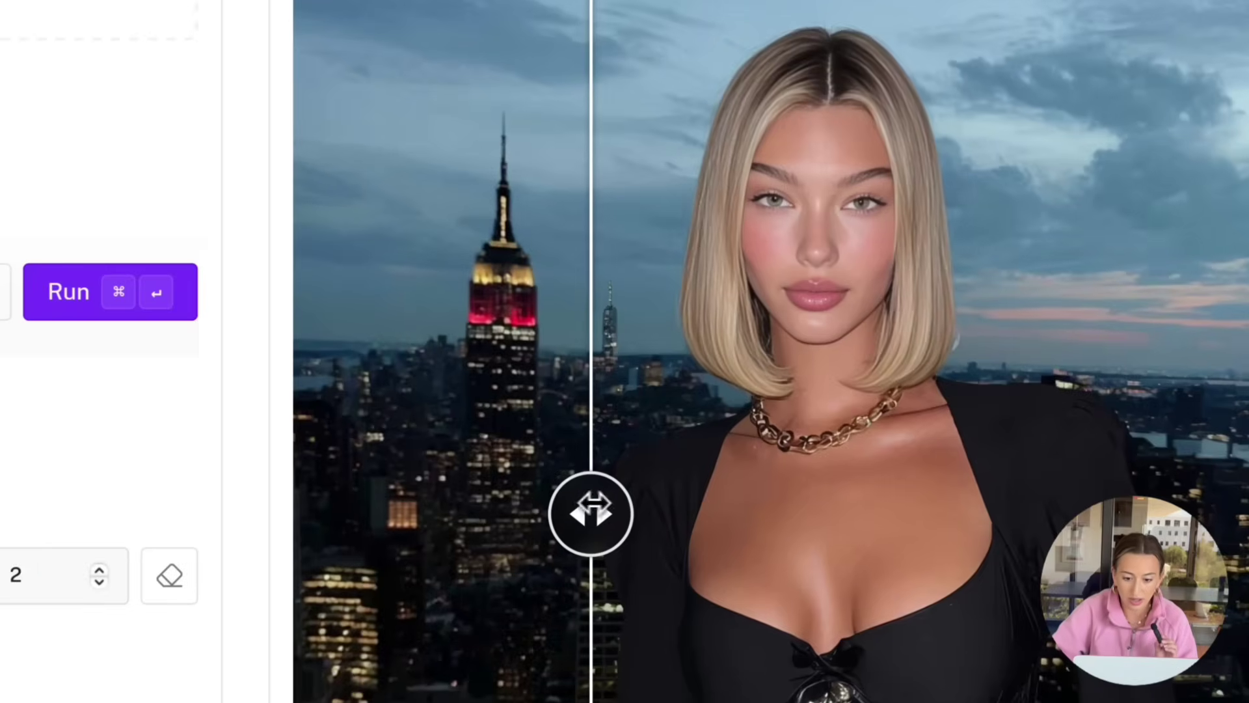
drag(590, 512, 598, 478)
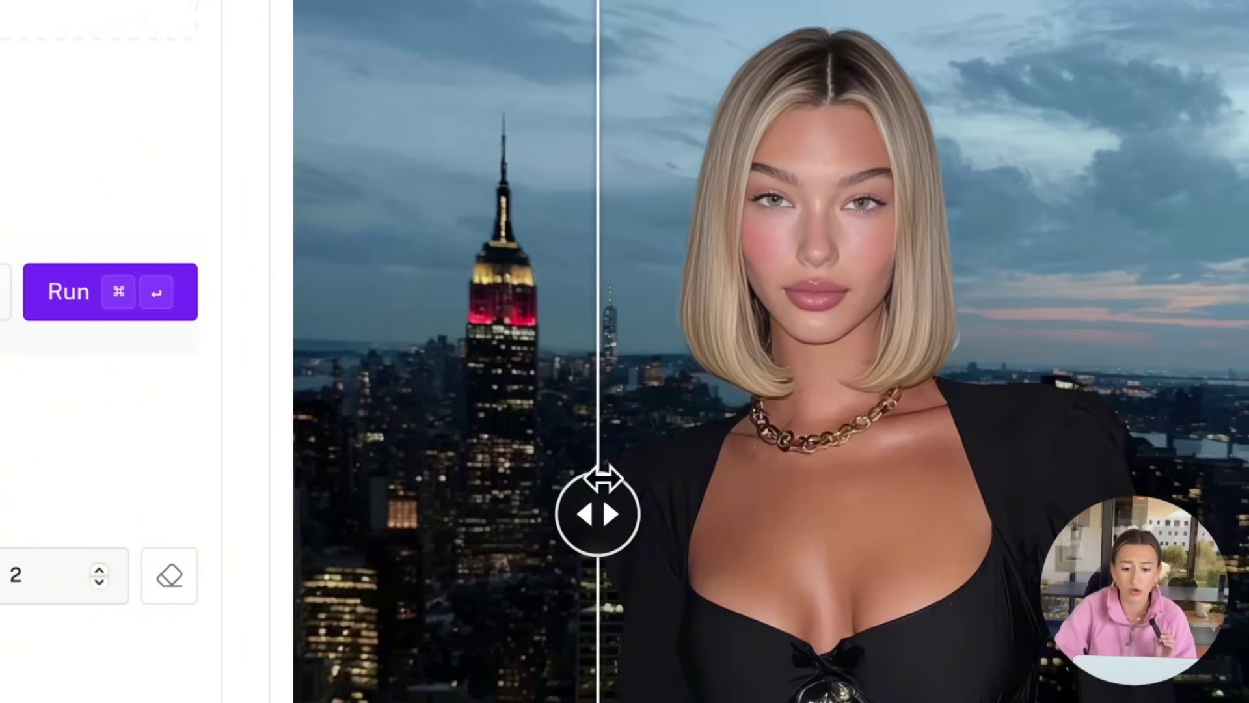
drag(602, 481, 988, 491)
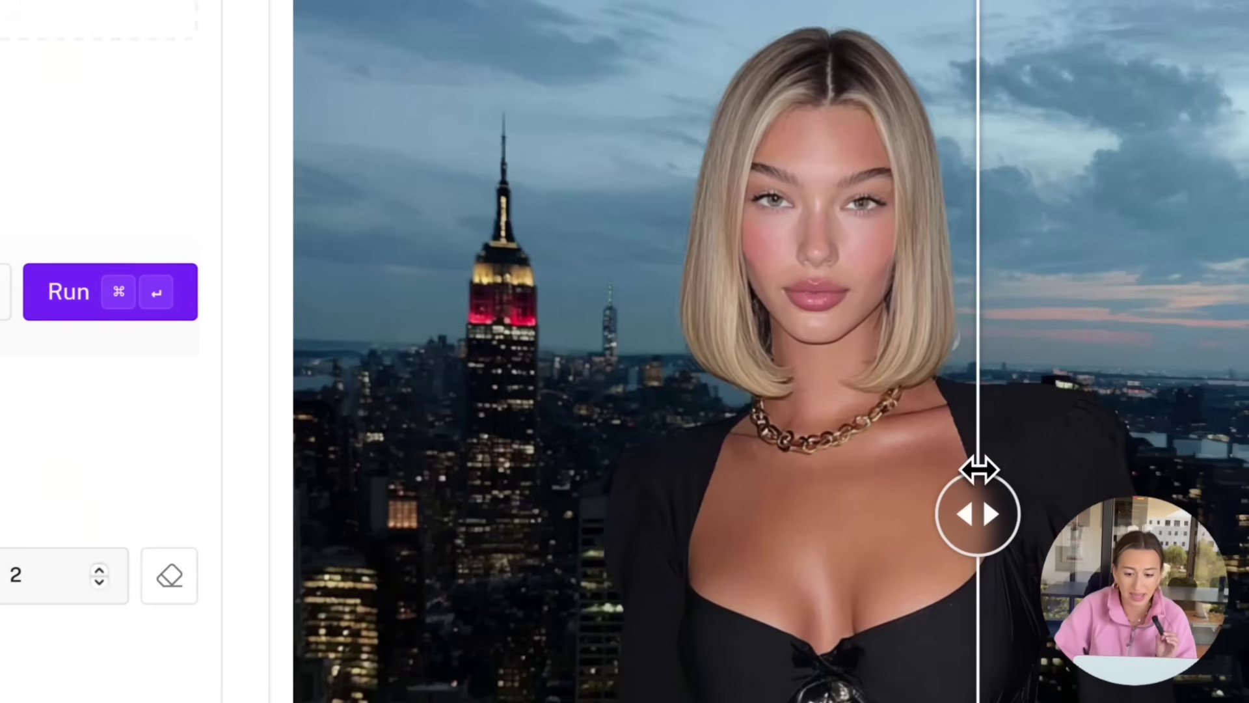
drag(979, 468, 525, 464)
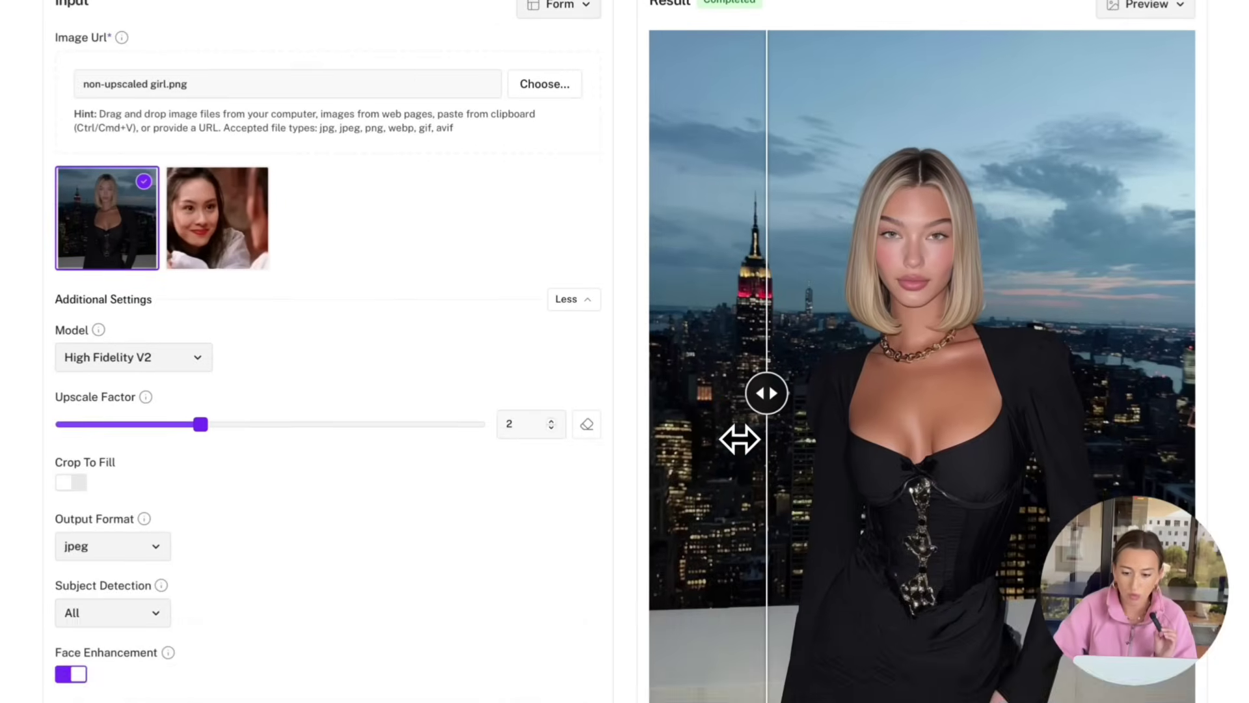
scroll(740, 439, down, 4)
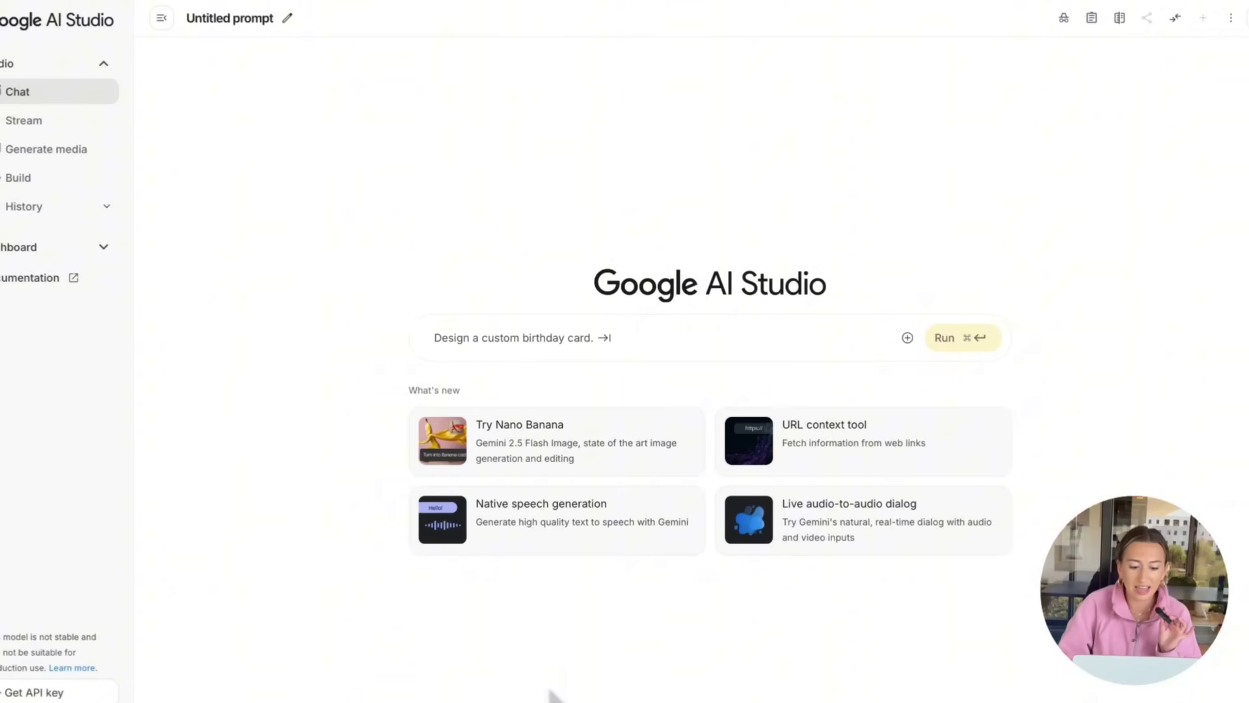
Start a Nano Banana prompt and upload the second photo as an attachment
click(535, 456)
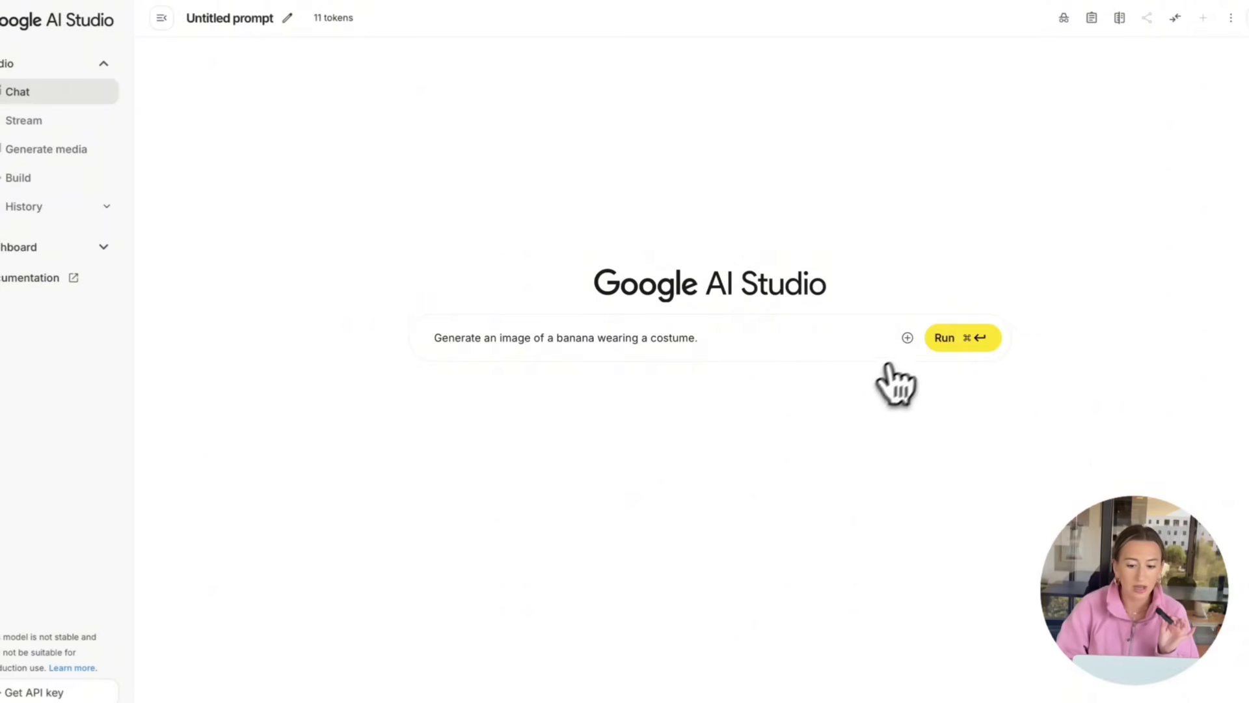
click(907, 345)
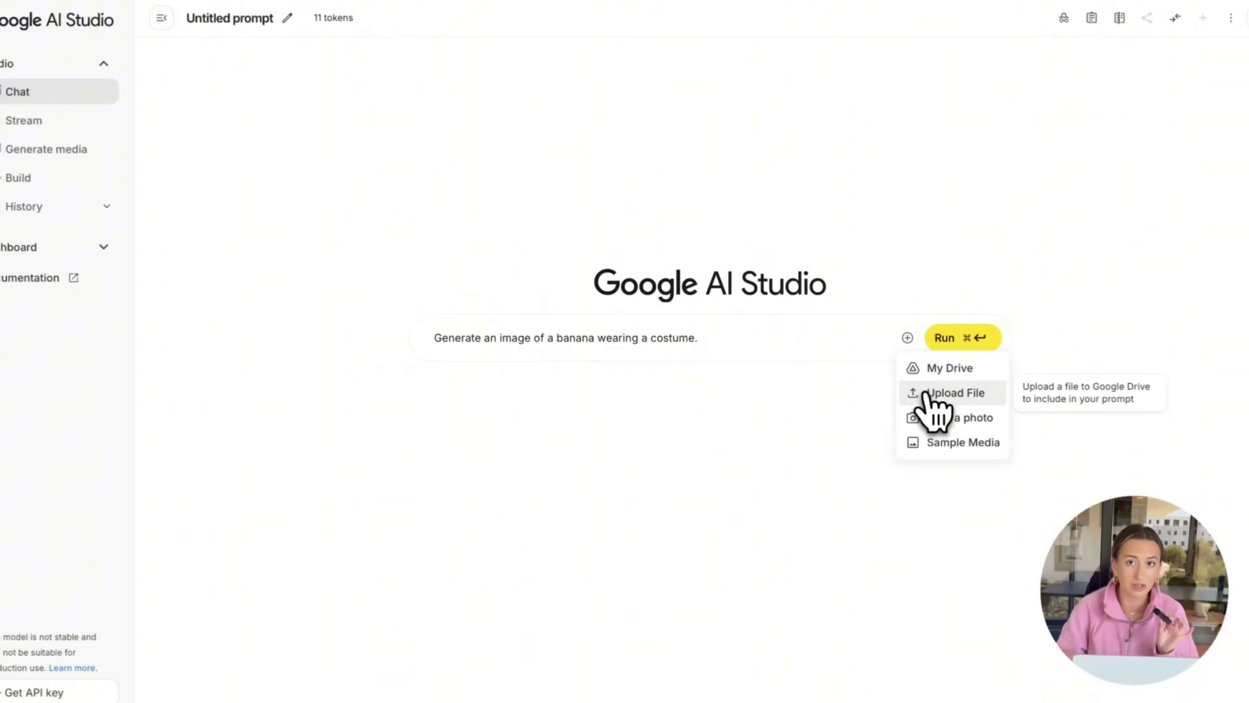
click(929, 396)
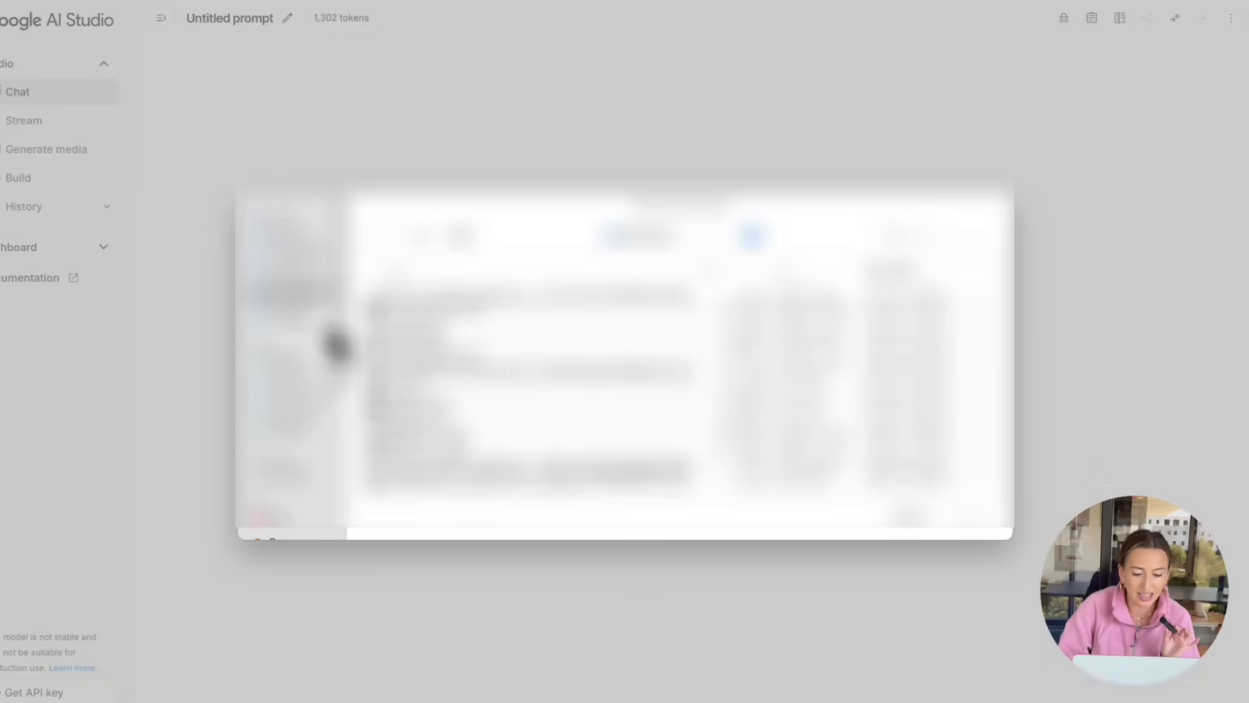
click(303, 323)
click(409, 317)
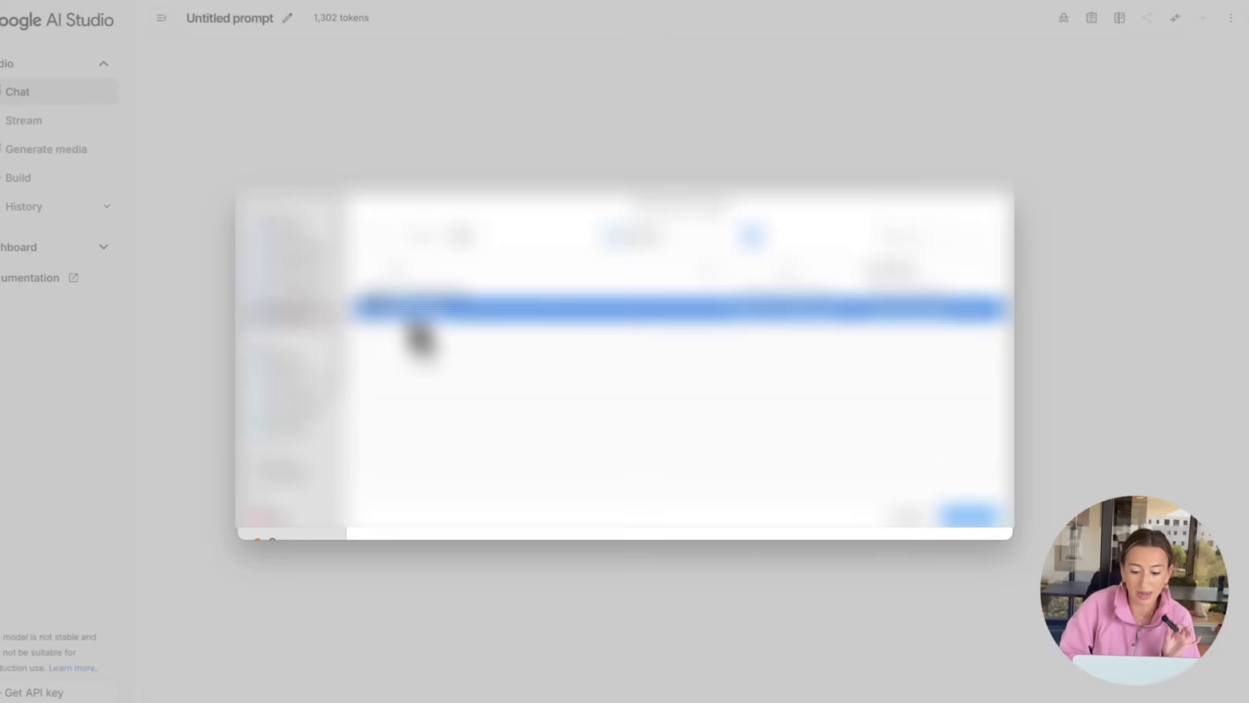
click(968, 515)
Replace the sample prompt with a request to dress the girl in photo #1's gown, and run it
drag(727, 333, 351, 332)
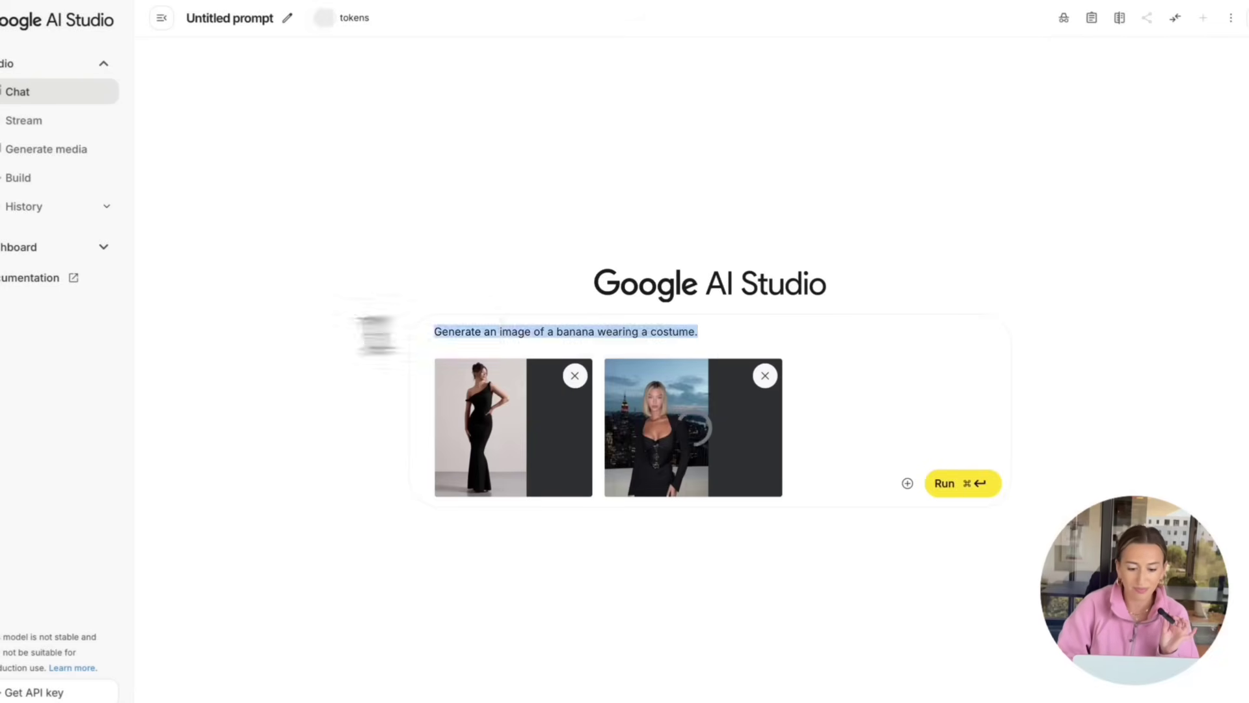
key(BackSpace)
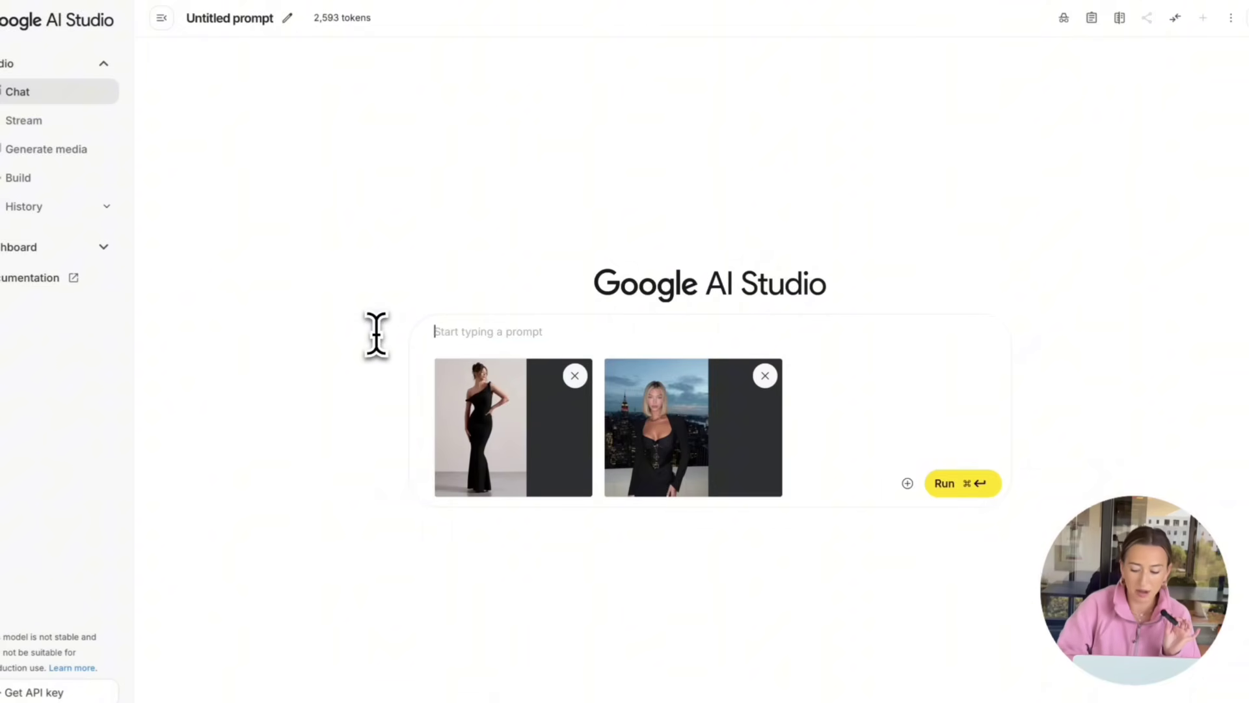
text(Please put the girl i)
key(super+a)
key(BackSpace)
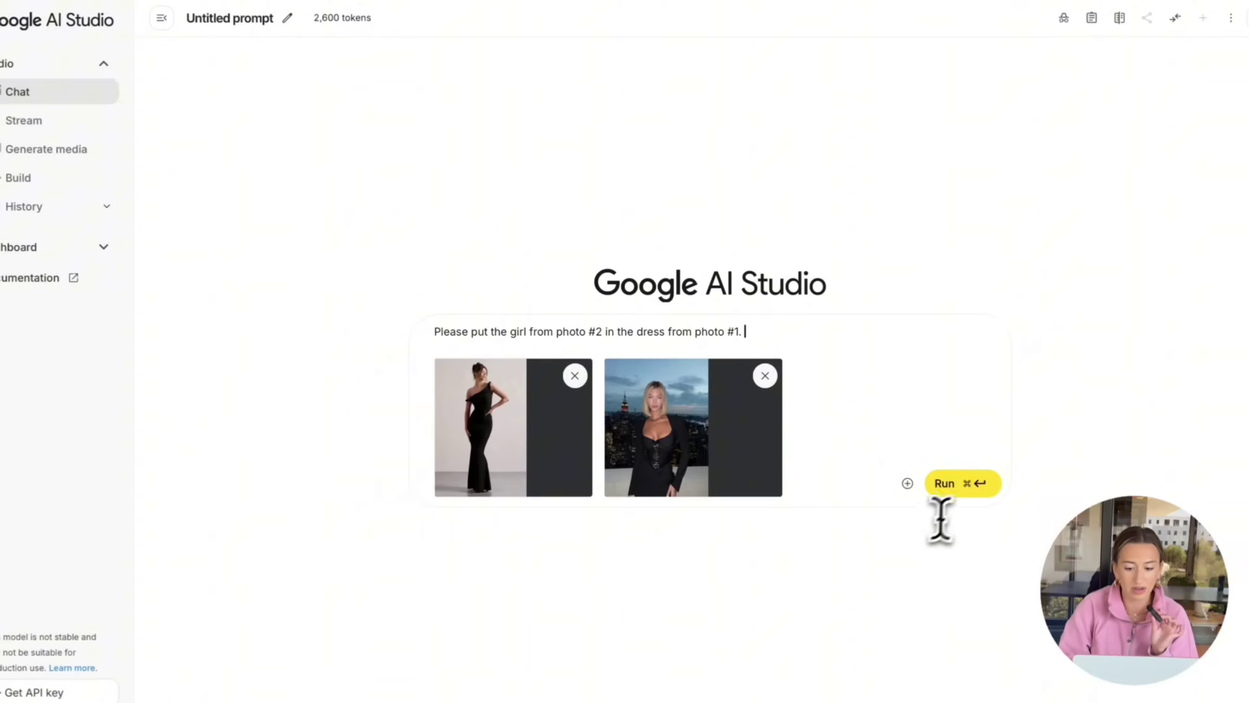
click(961, 514)
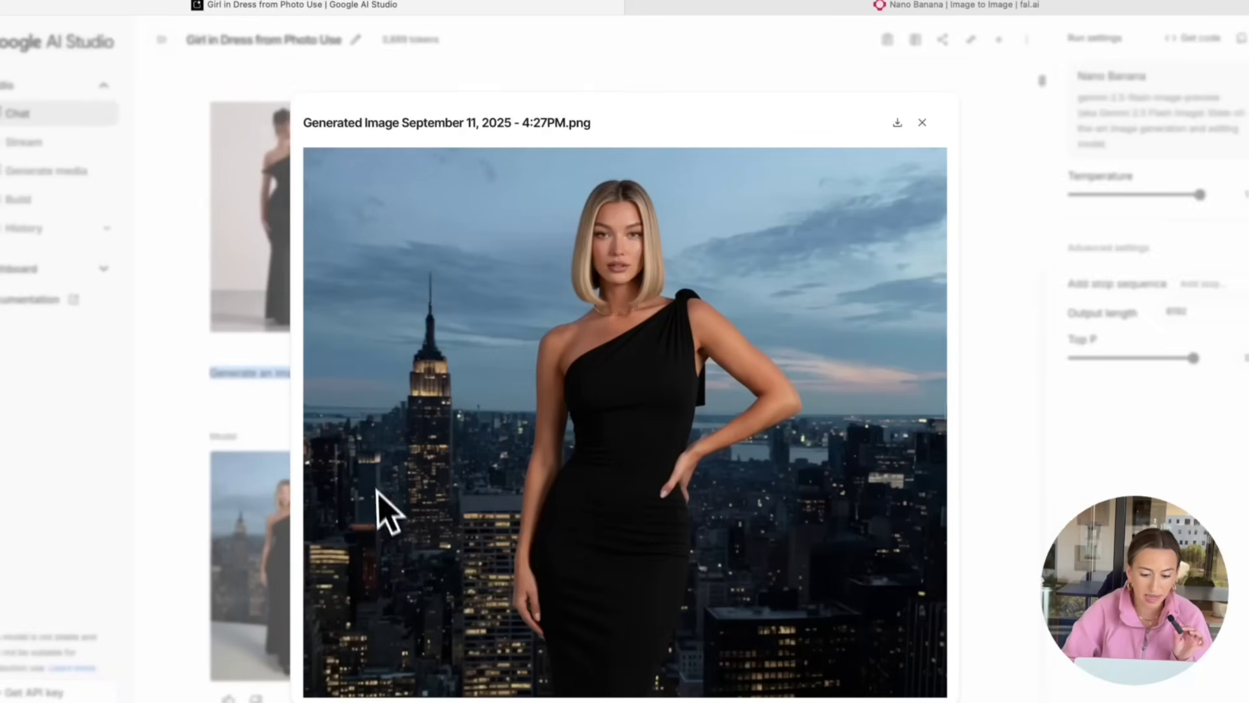
Scroll through the generated image of the blonde girl in the one-shoulder black gown
scroll(378, 510, down, 5)
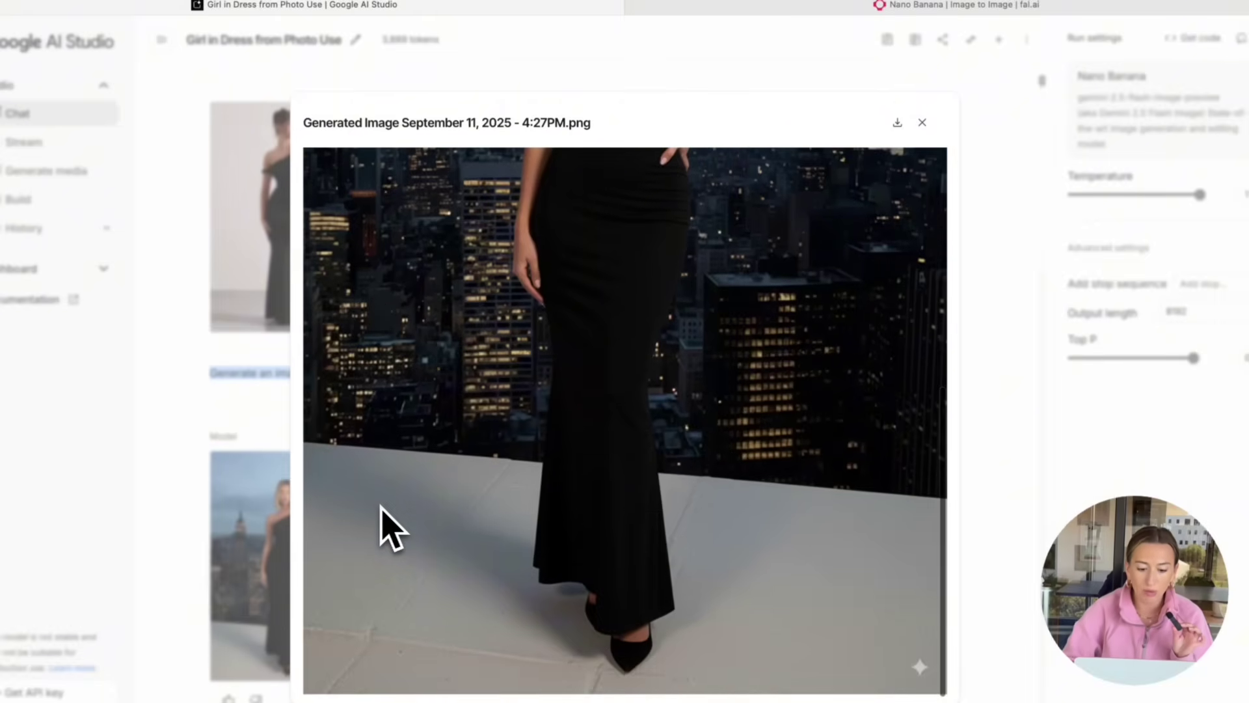
scroll(438, 460, up, 2)
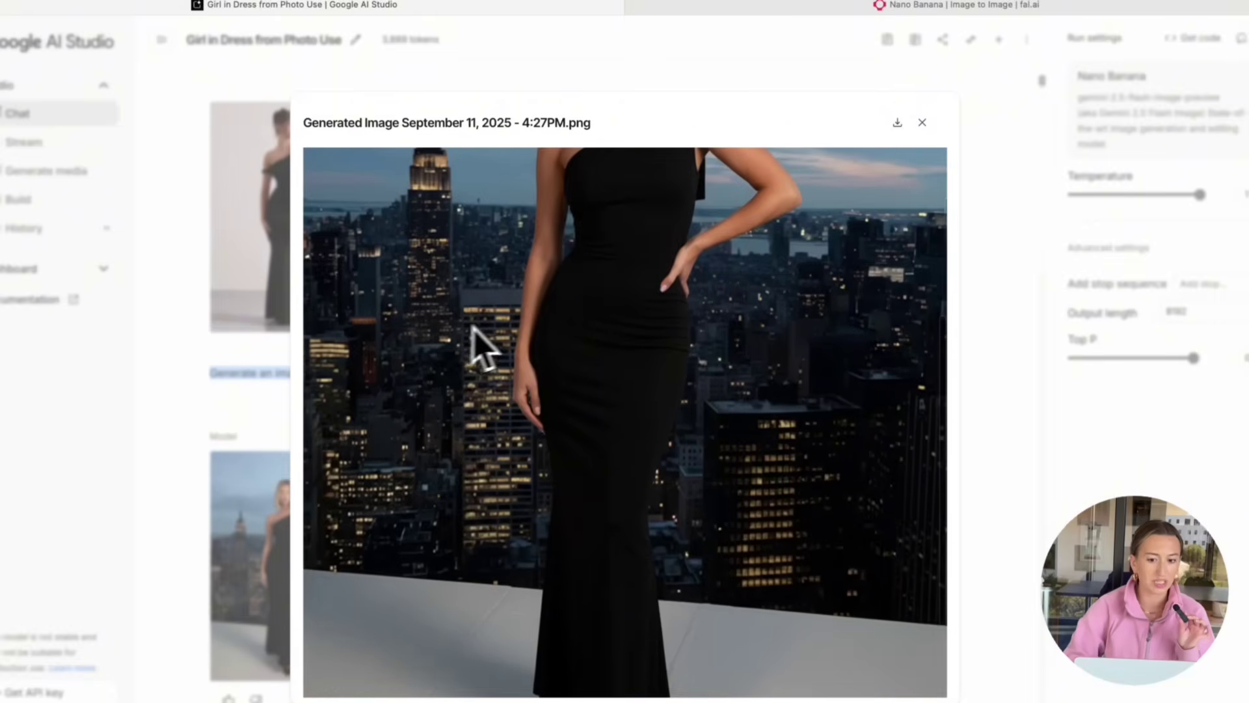
scroll(494, 329, down, 2)
scroll(495, 332, up, 5)
scroll(496, 332, up, 4)
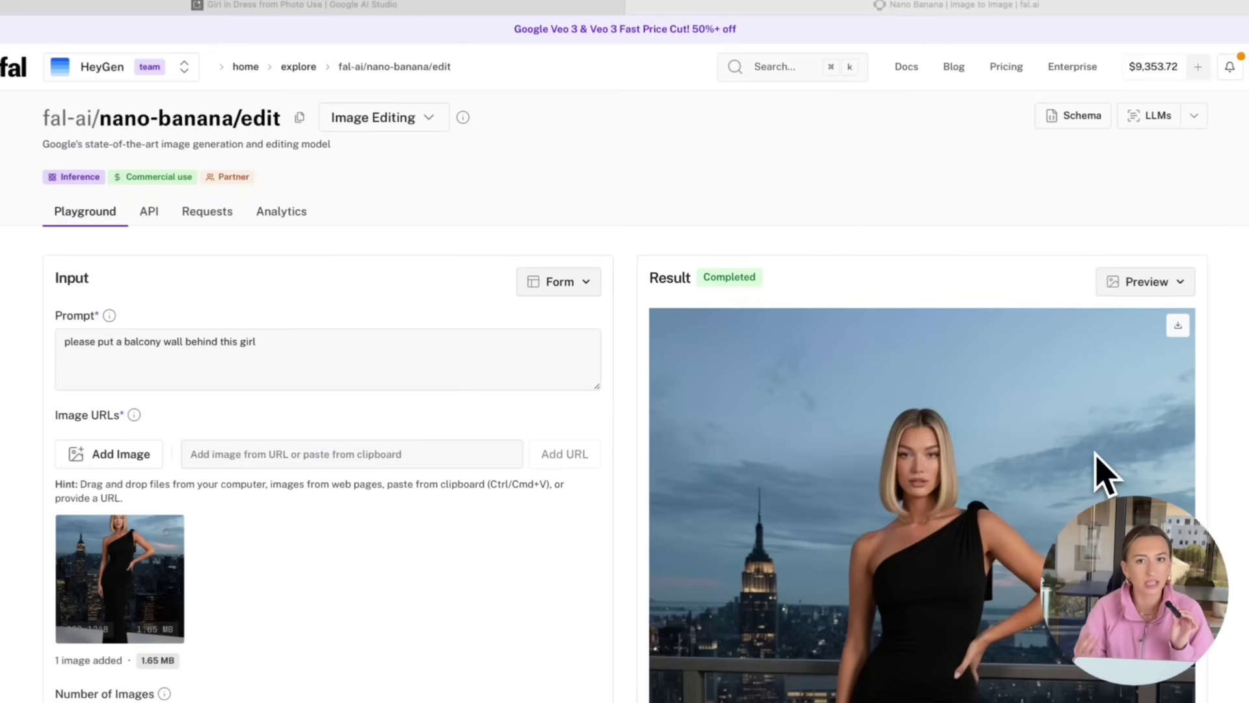
Scroll through the balcony result down to the 'What would you like to do next?' options
scroll(338, 410, down, 3)
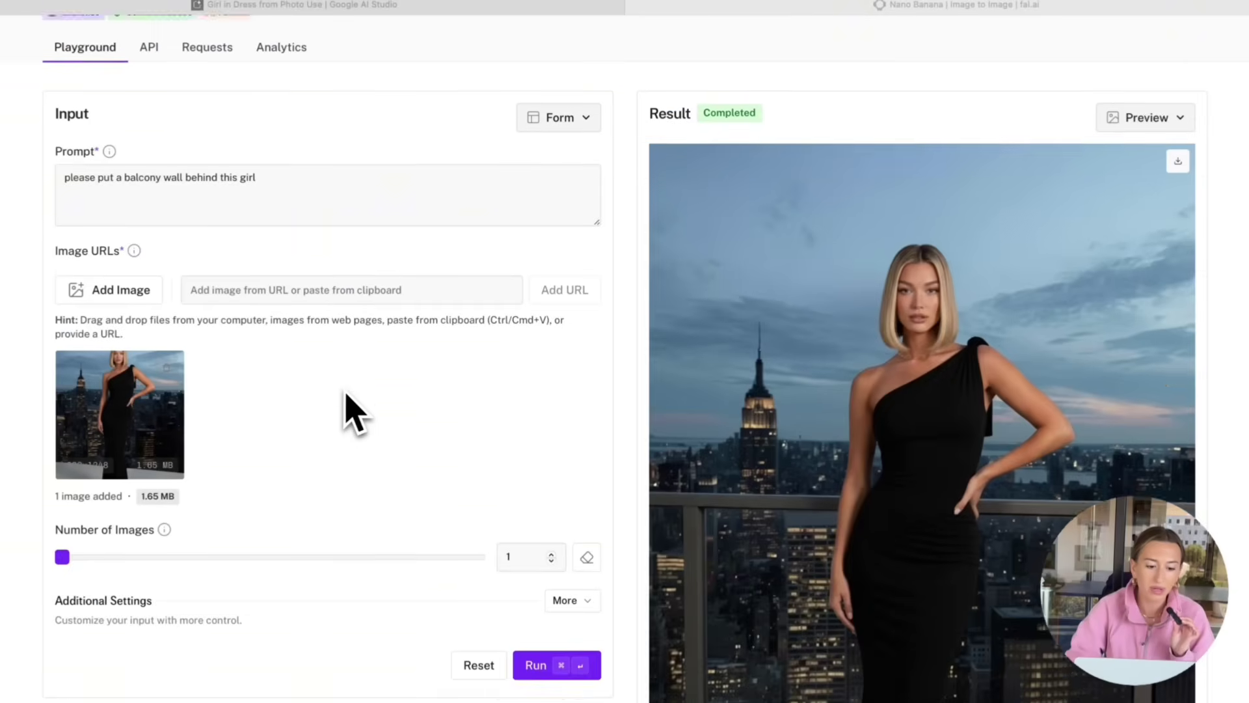
scroll(215, 462, down, 1)
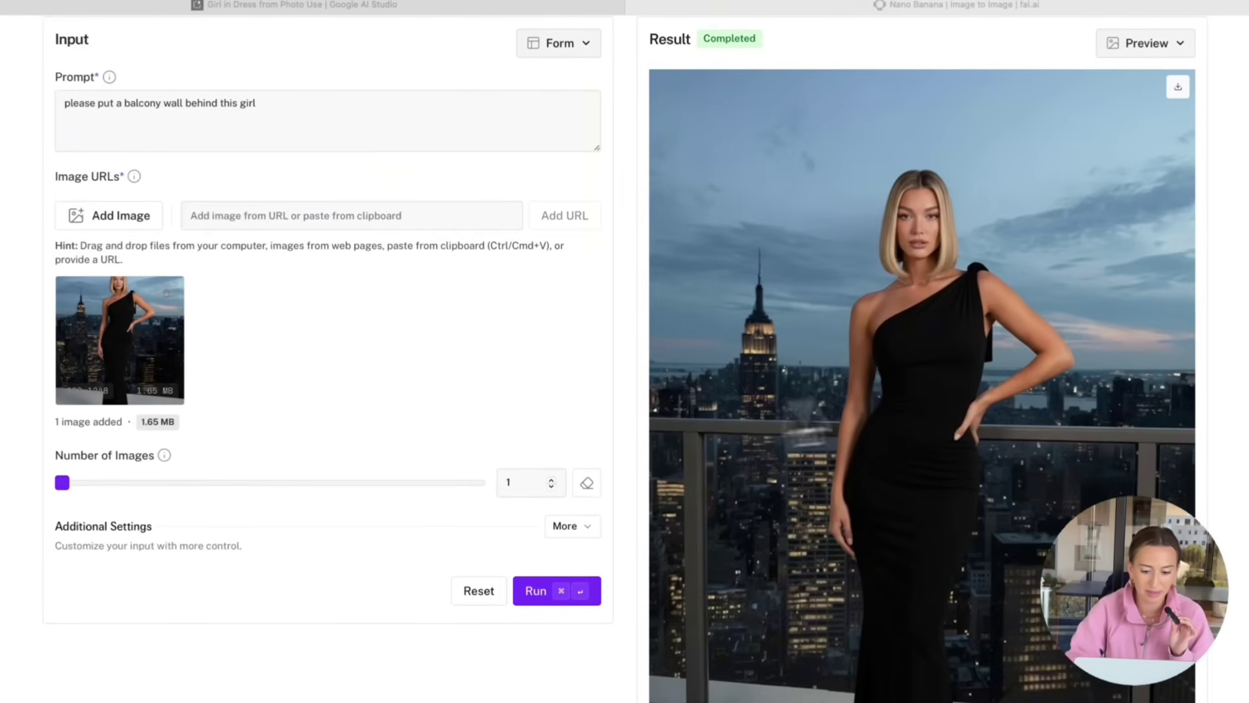
scroll(961, 411, down, 2)
scroll(963, 408, up, 1)
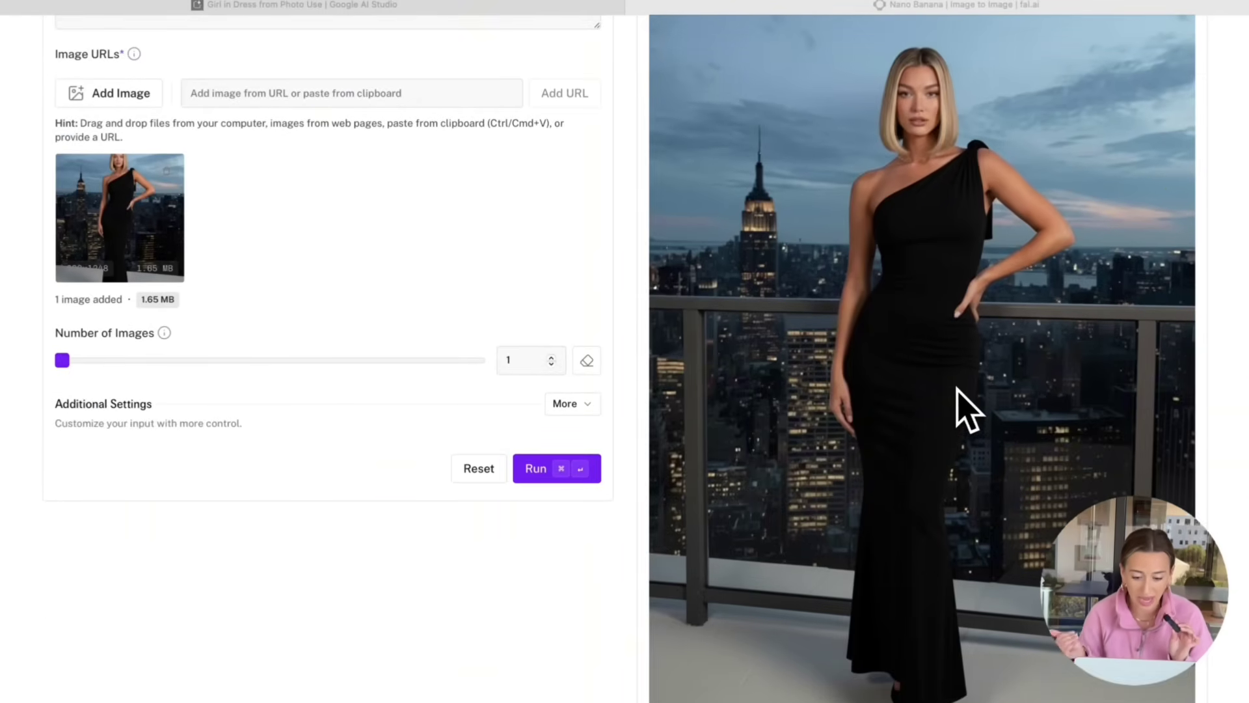
scroll(968, 408, up, 1)
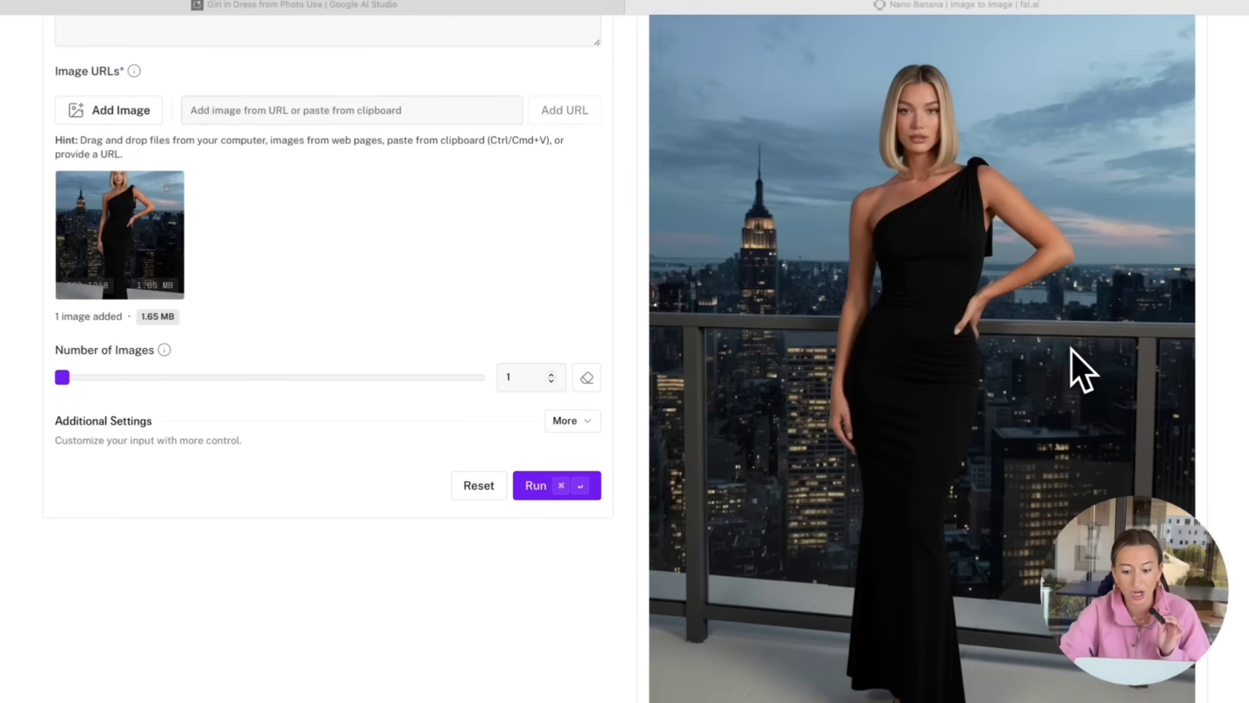
scroll(1071, 349, down, 2)
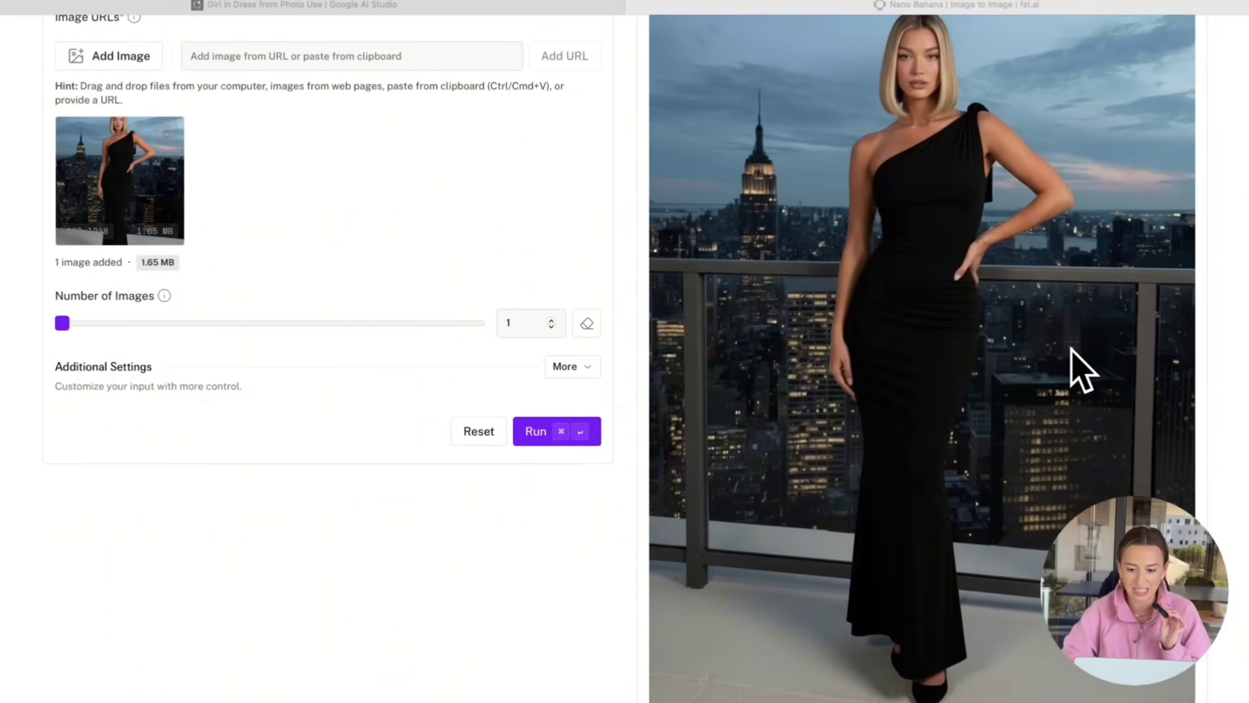
scroll(1072, 350, down, 5)
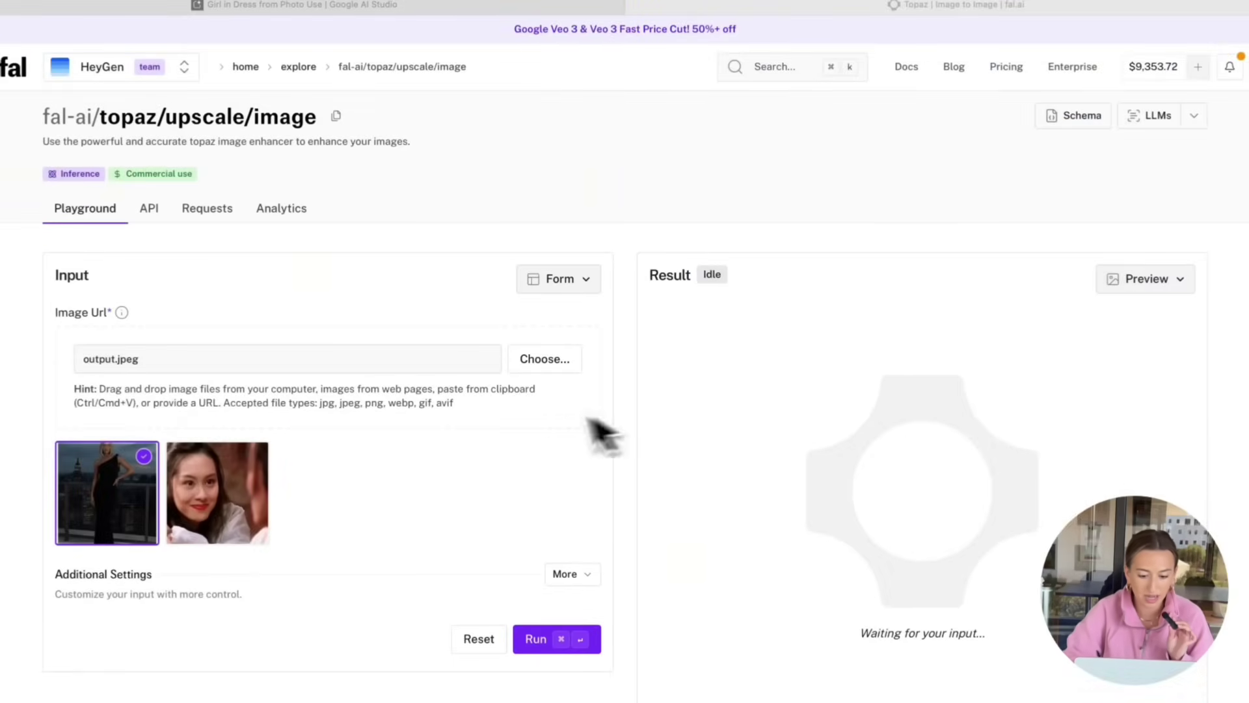
Set the Topaz upscaler to the High Fidelity V2 model with face enhancement strength 0.9
scroll(521, 474, down, 2)
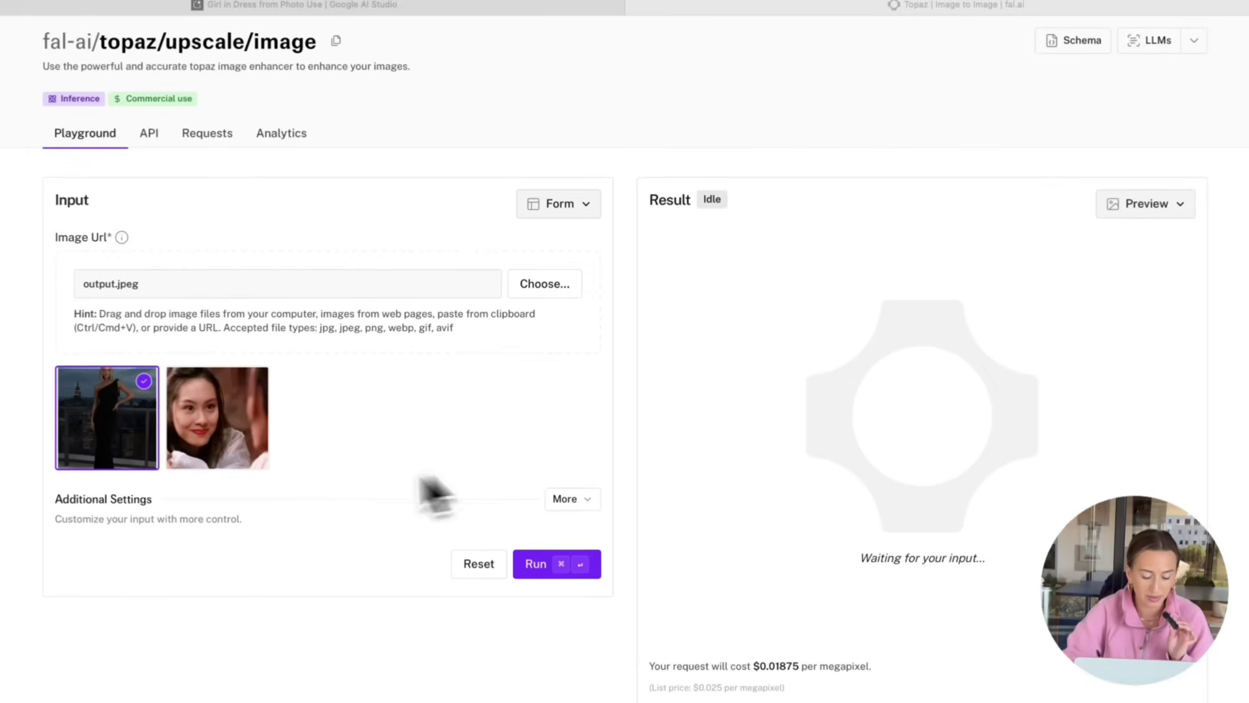
click(571, 499)
scroll(324, 463, down, 3)
click(178, 426)
click(166, 549)
scroll(329, 589, down, 5)
click(551, 588)
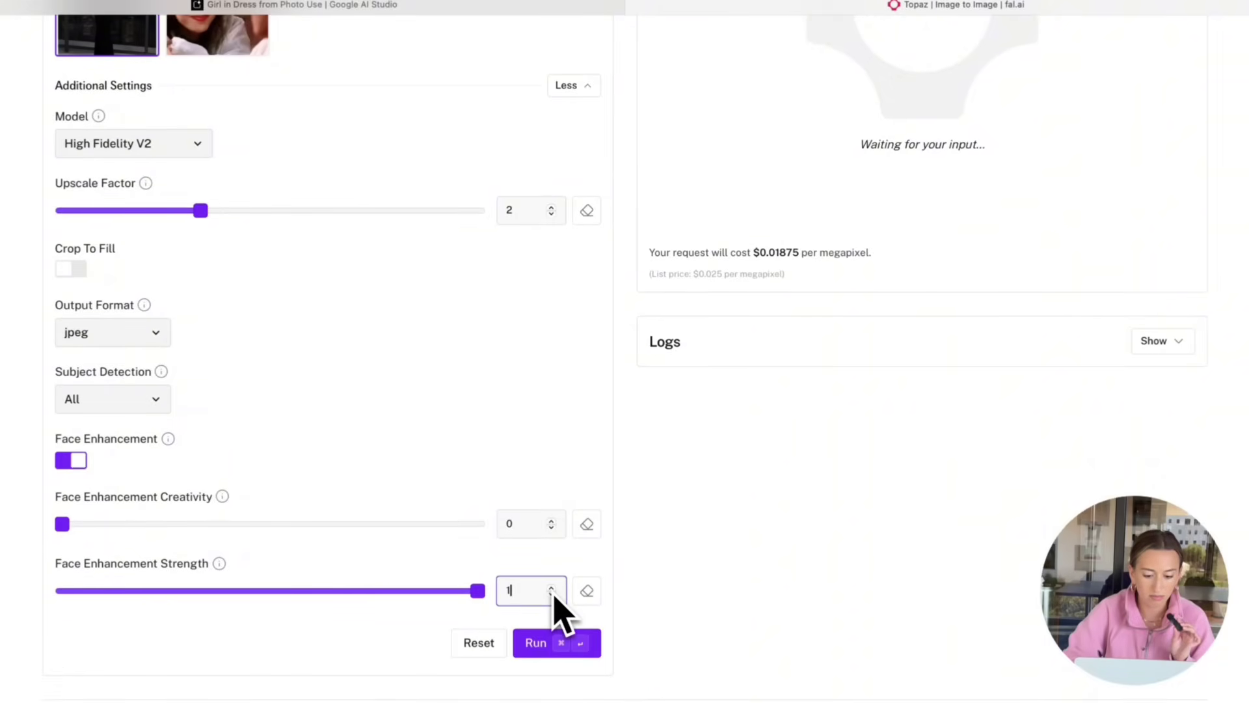
click(551, 595)
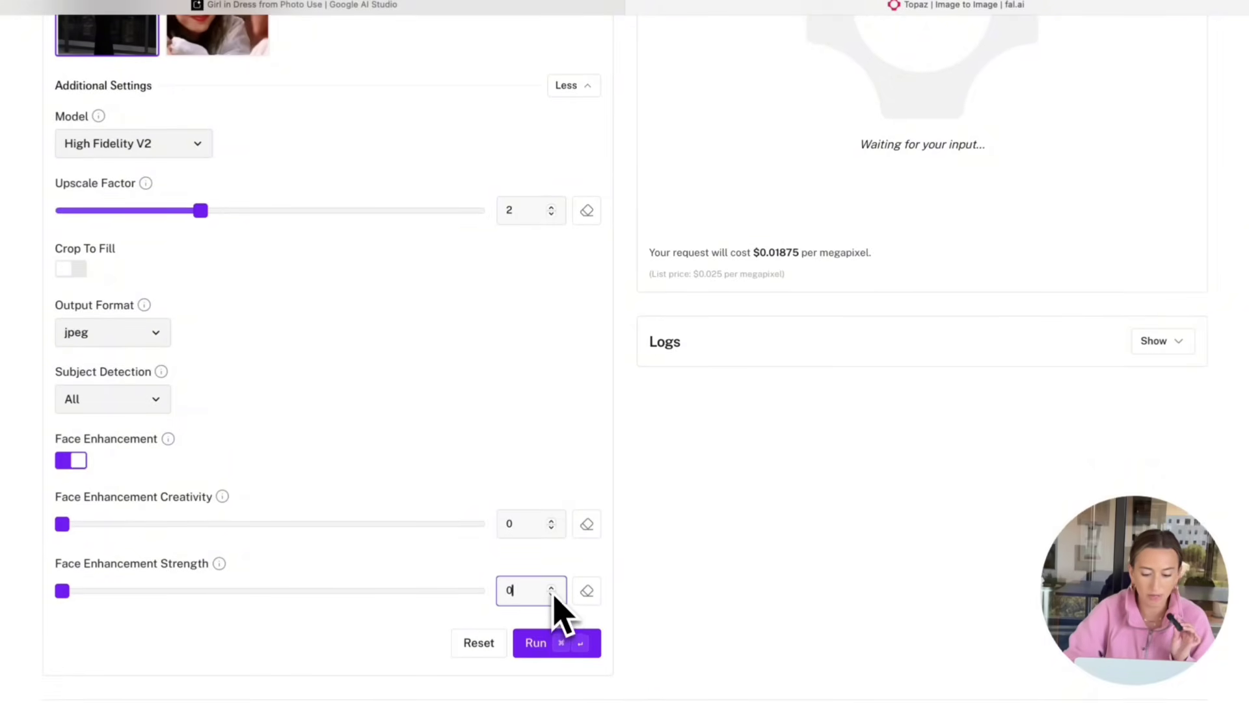
click(551, 588)
drag(482, 591, 454, 594)
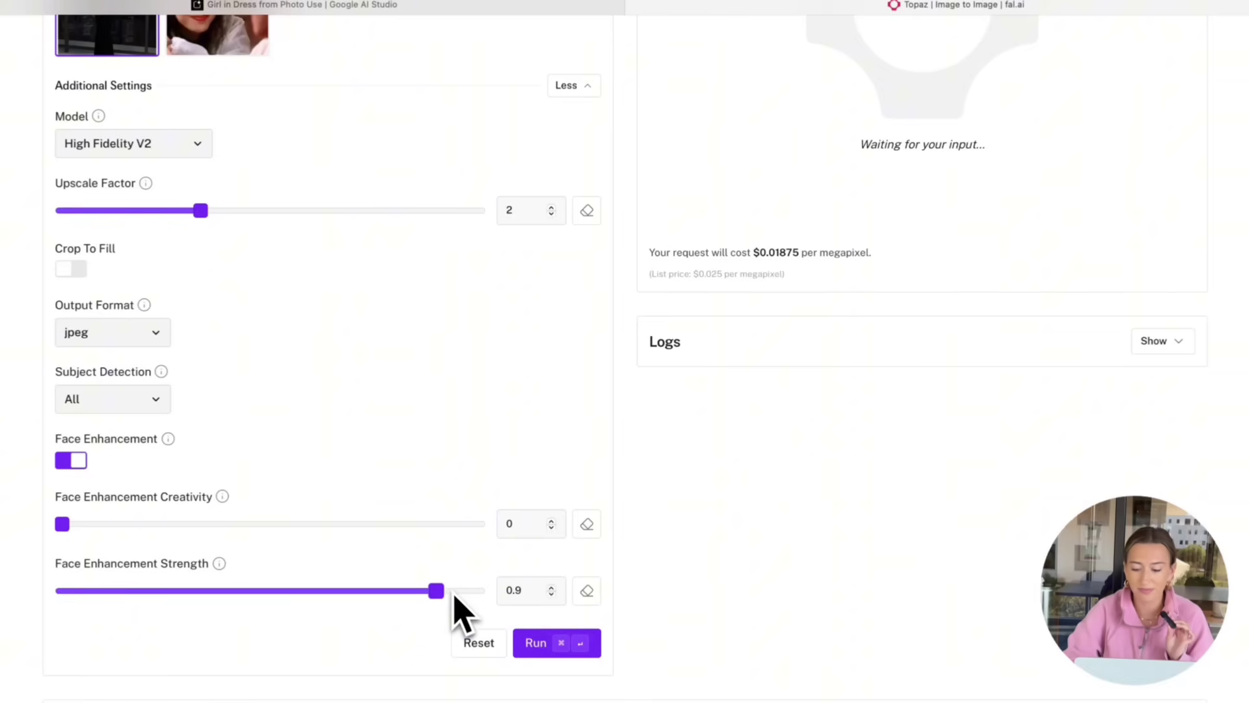
scroll(553, 690, up, 1)
Run the Topaz upscale of the balcony photo and compare it with the original on the before/after slider
click(535, 684)
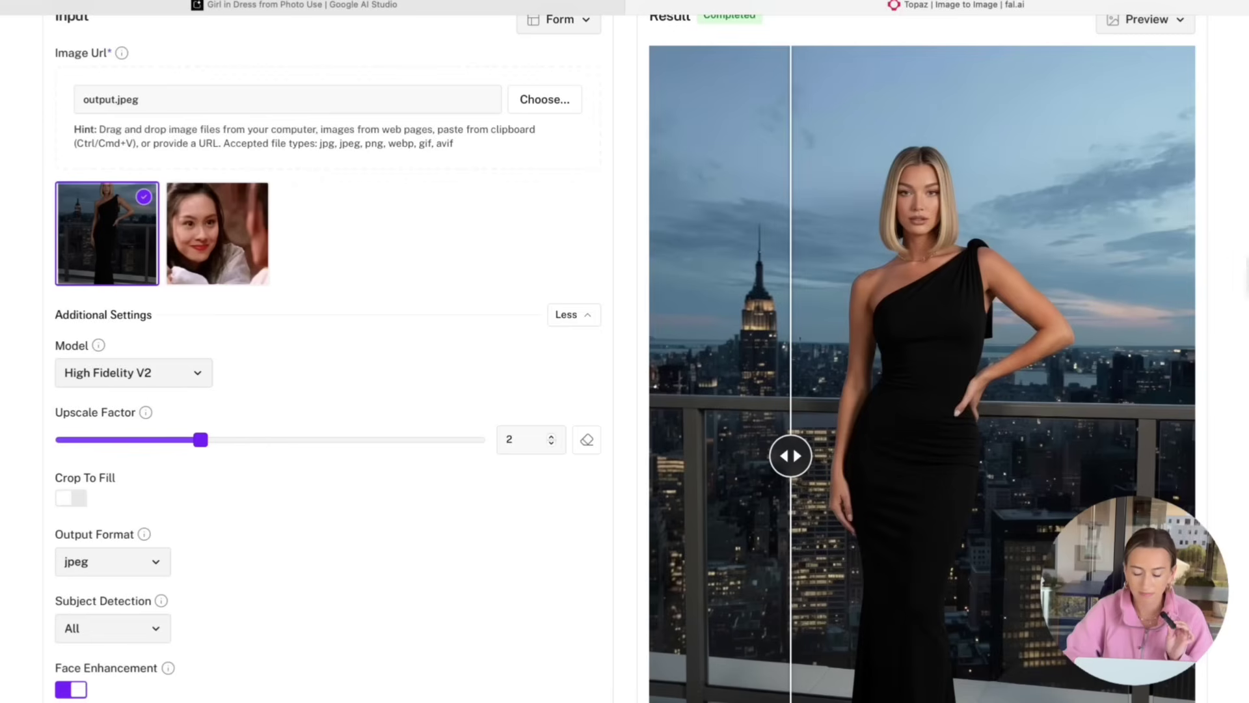
drag(994, 477, 1101, 455)
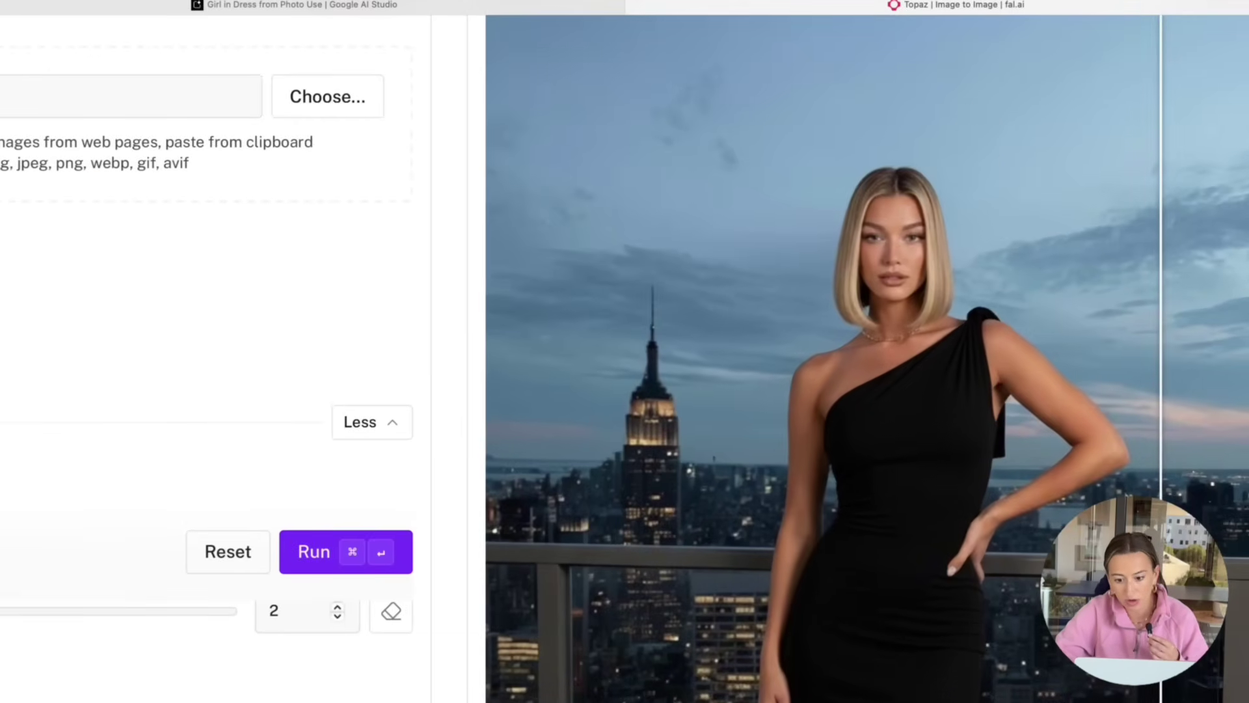
scroll(624, 358, down, 2)
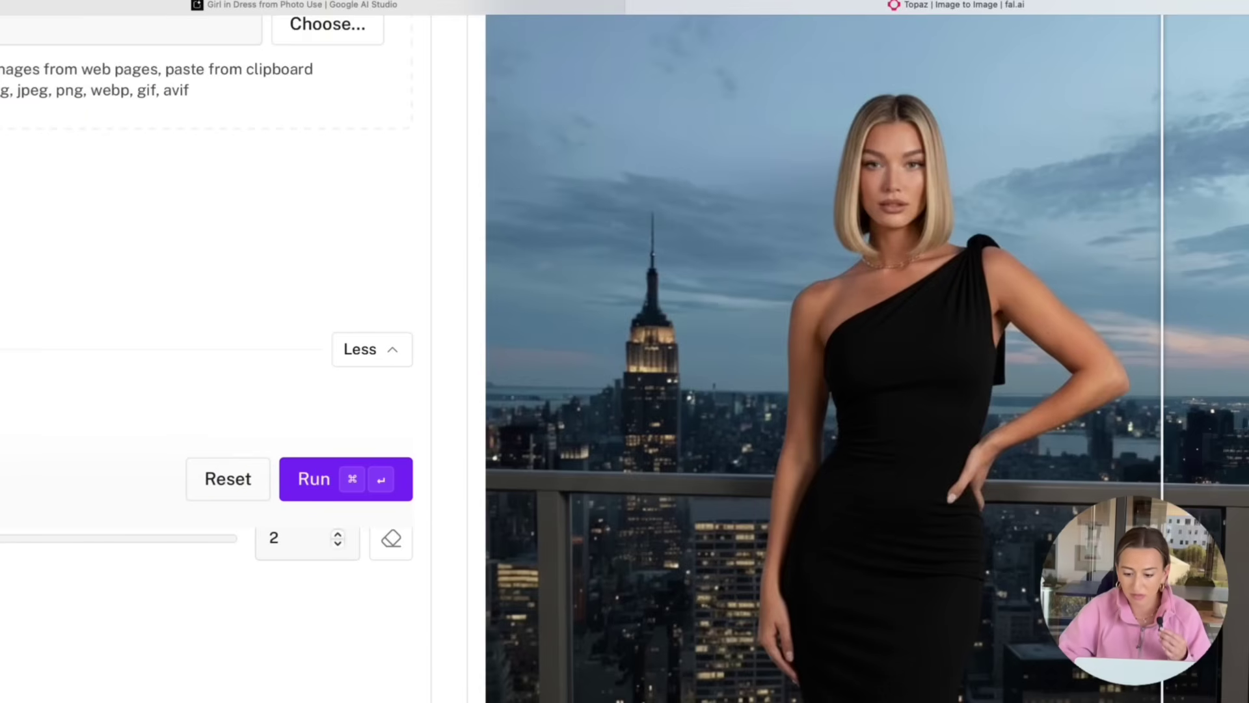
drag(1162, 631, 507, 611)
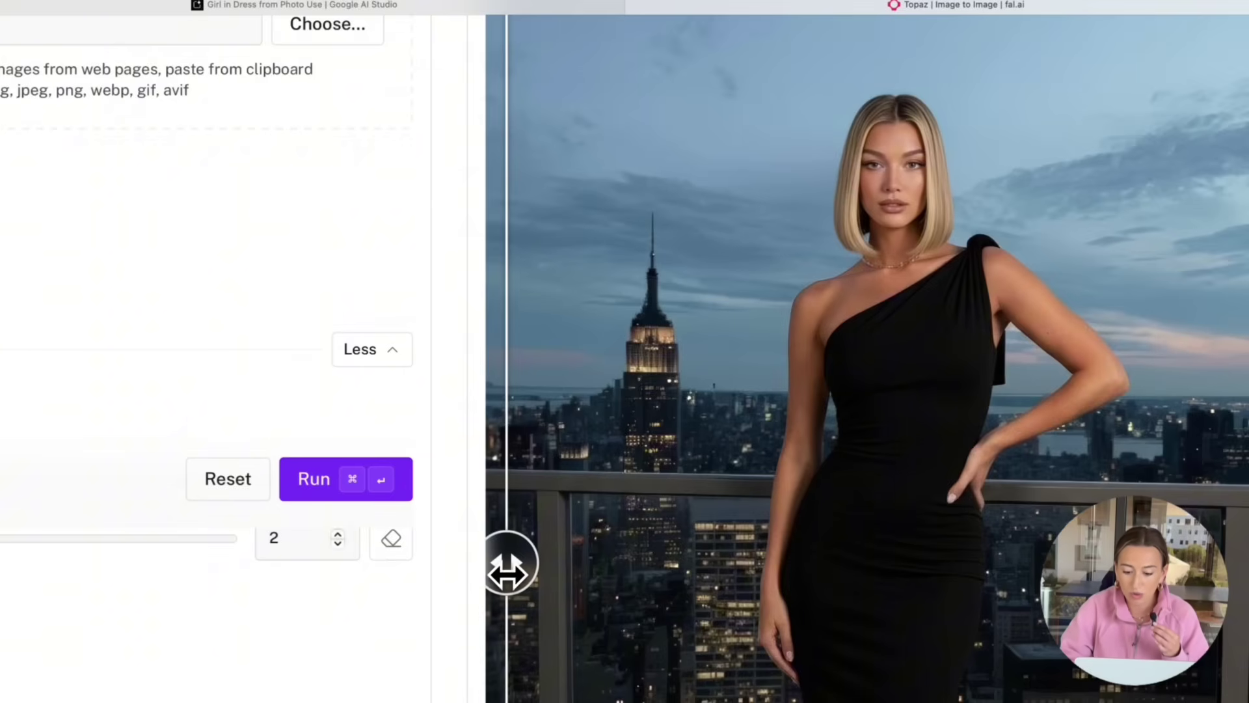
drag(508, 612, 744, 566)
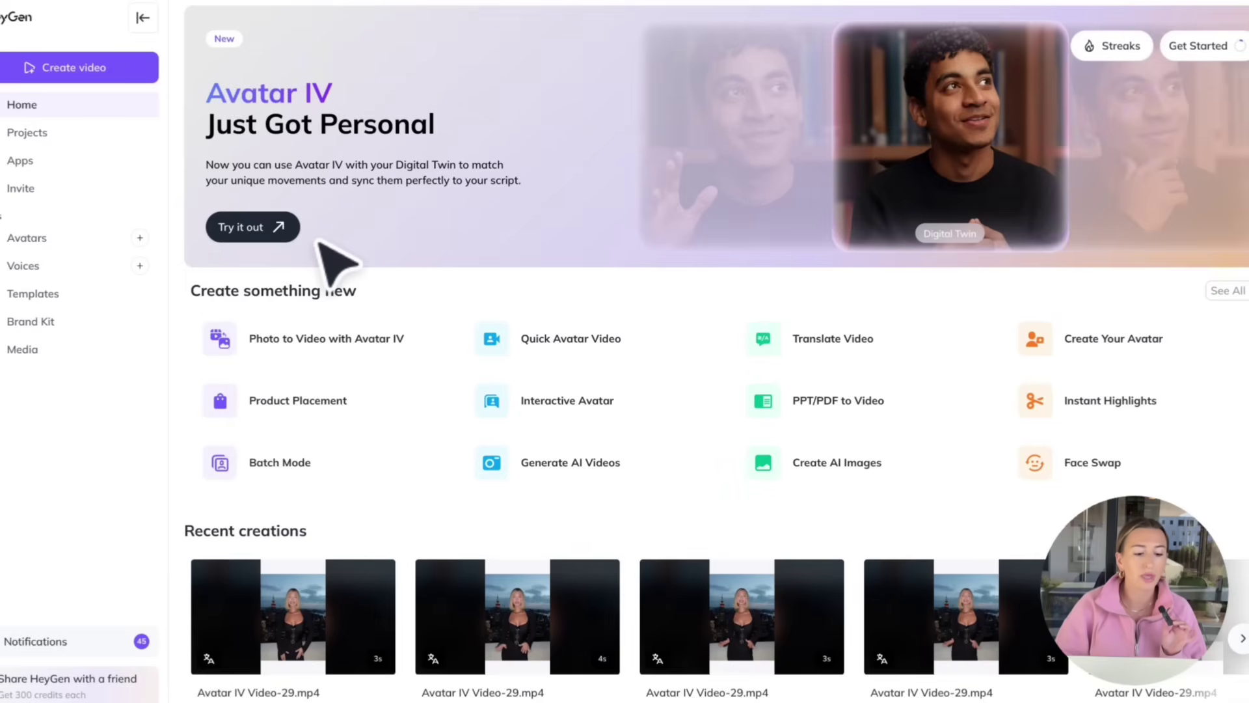
From the Avatars page, start a new Photo Avatar built from your own uploaded photos
click(53, 239)
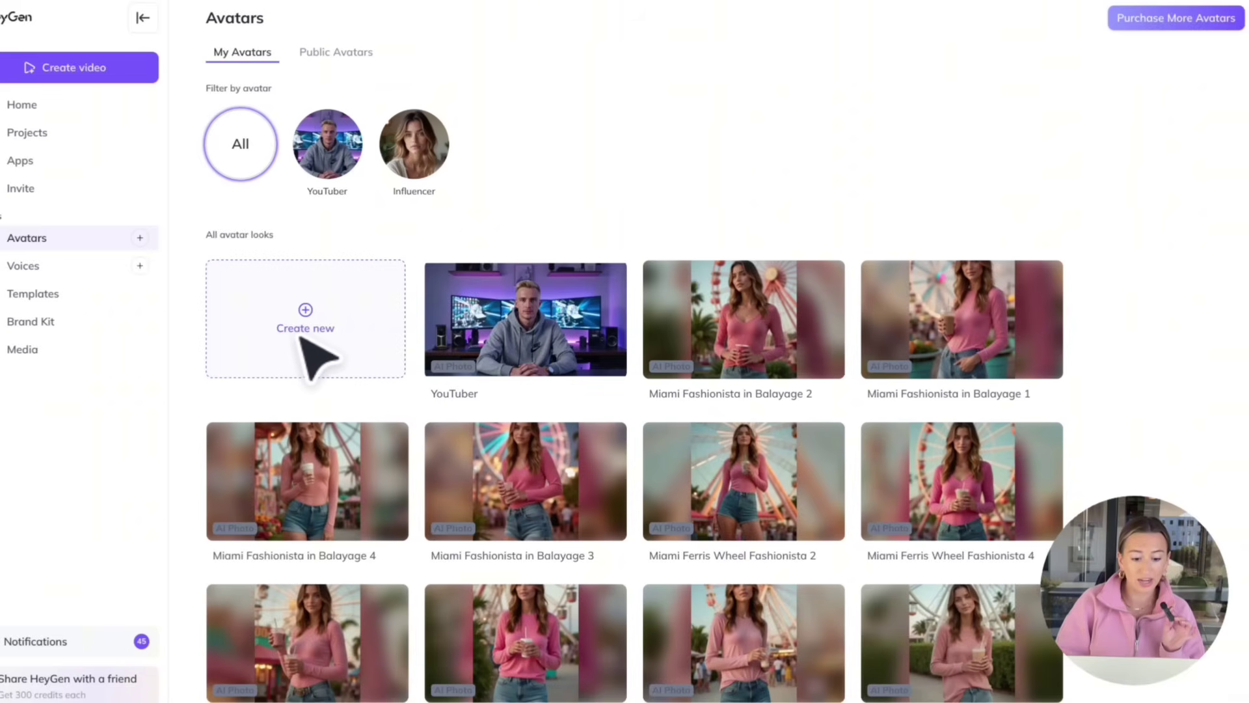
click(301, 340)
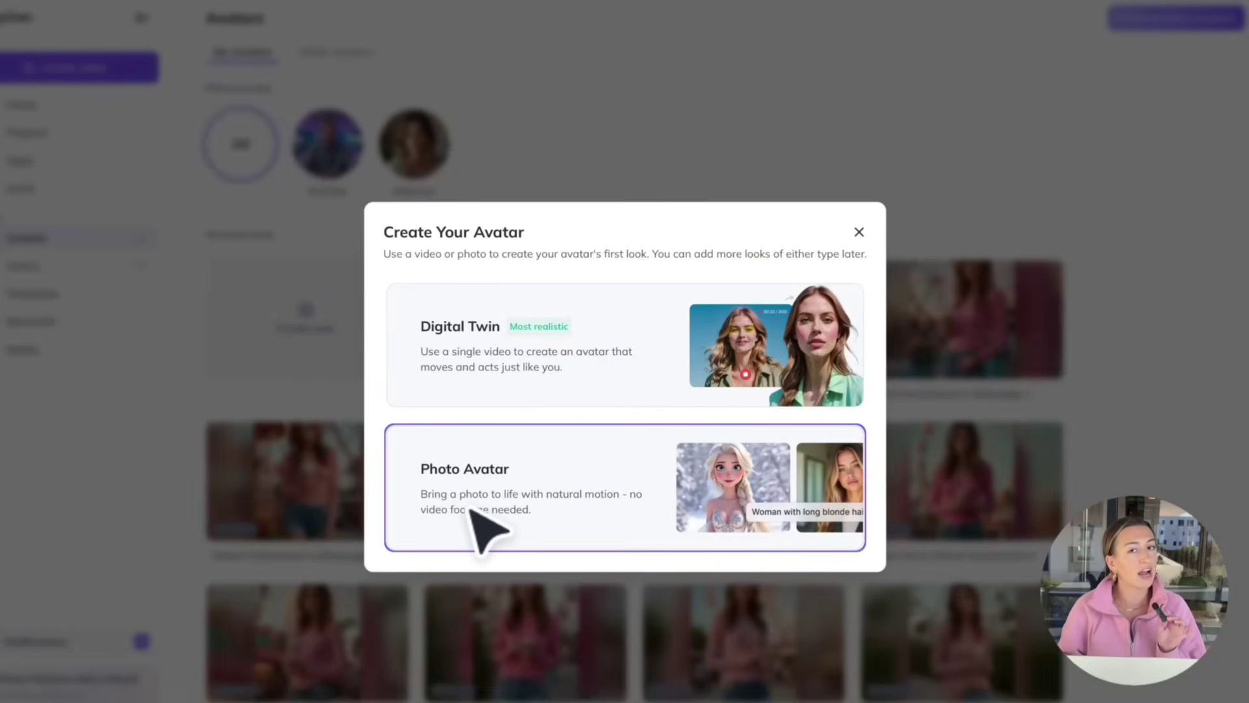
click(564, 522)
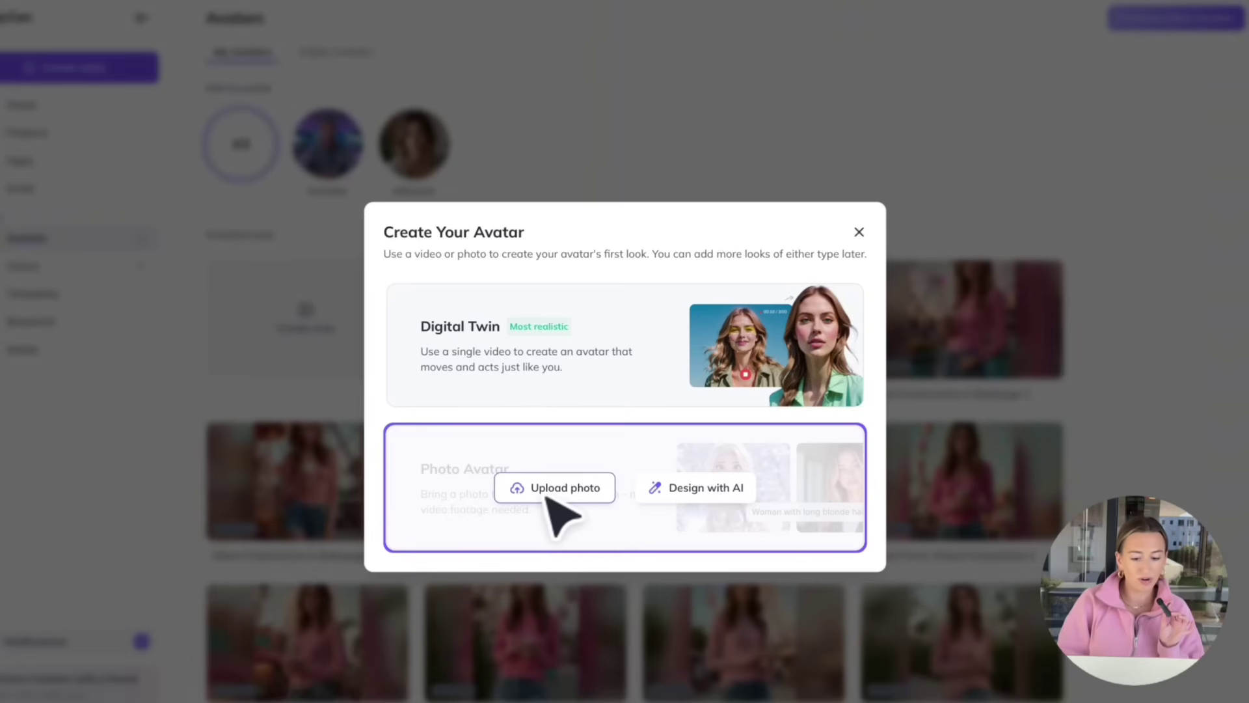
click(548, 496)
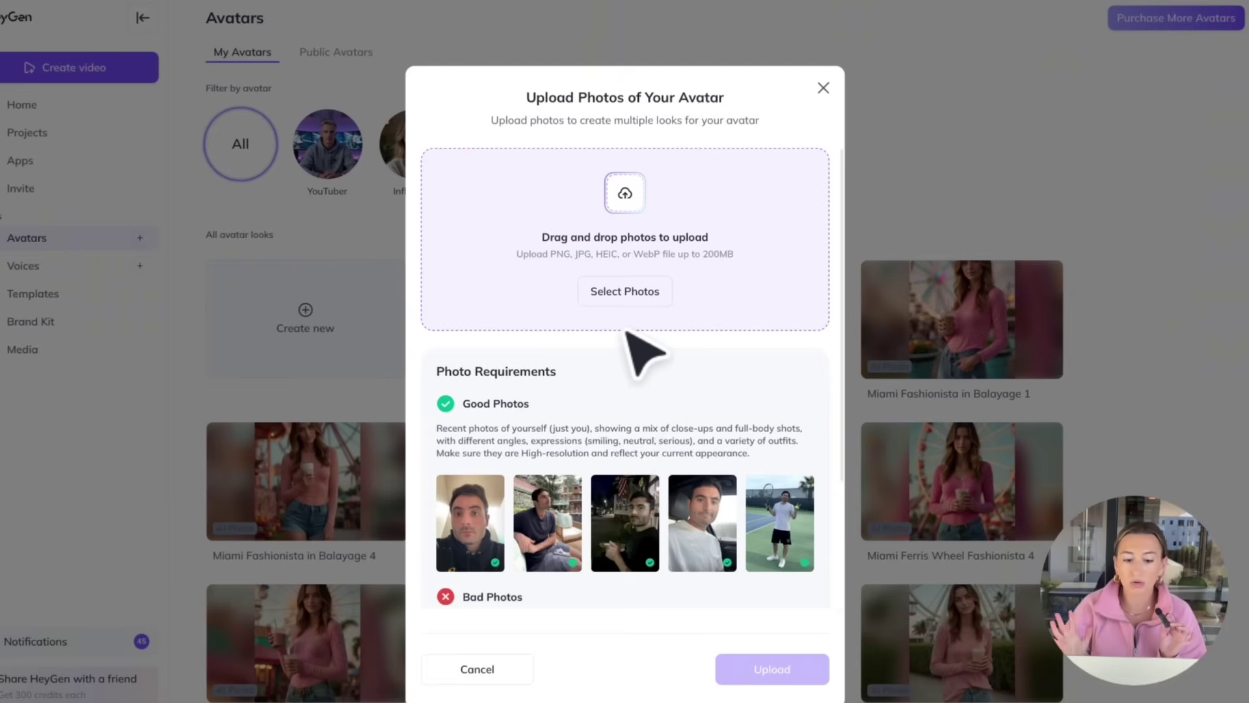
Upload four photos of the woman in black and make them a brand-new avatar
click(623, 292)
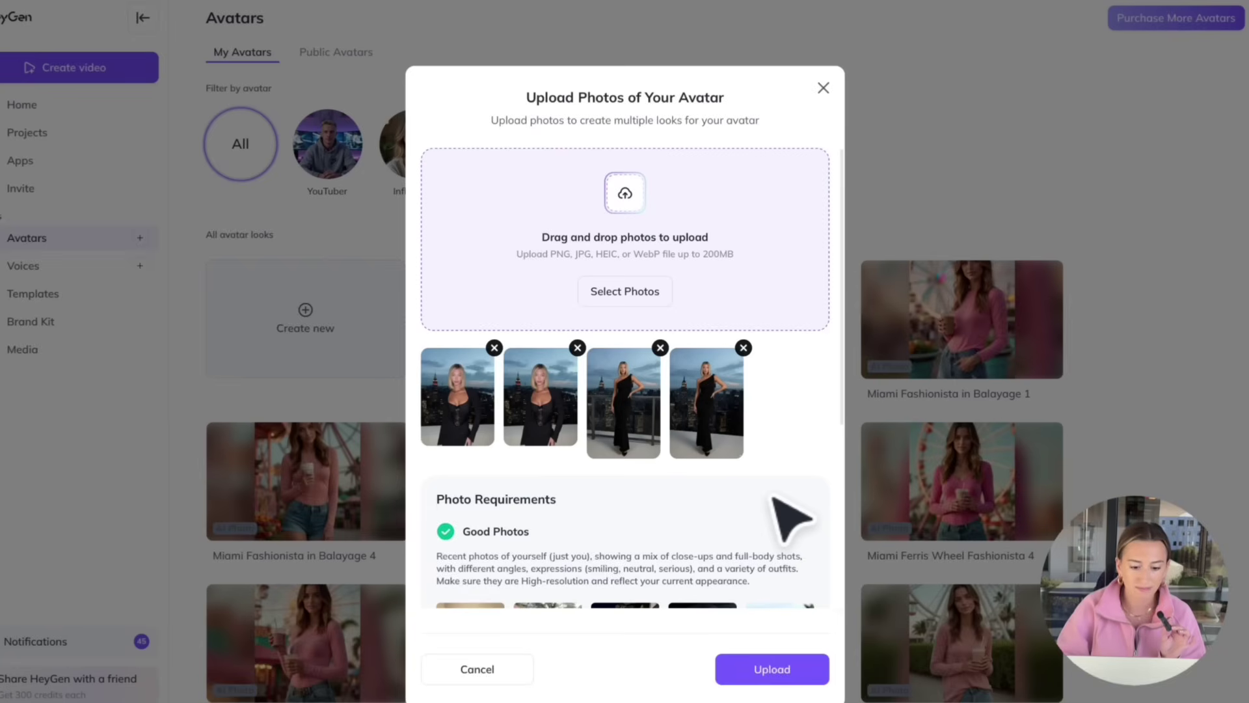
click(785, 677)
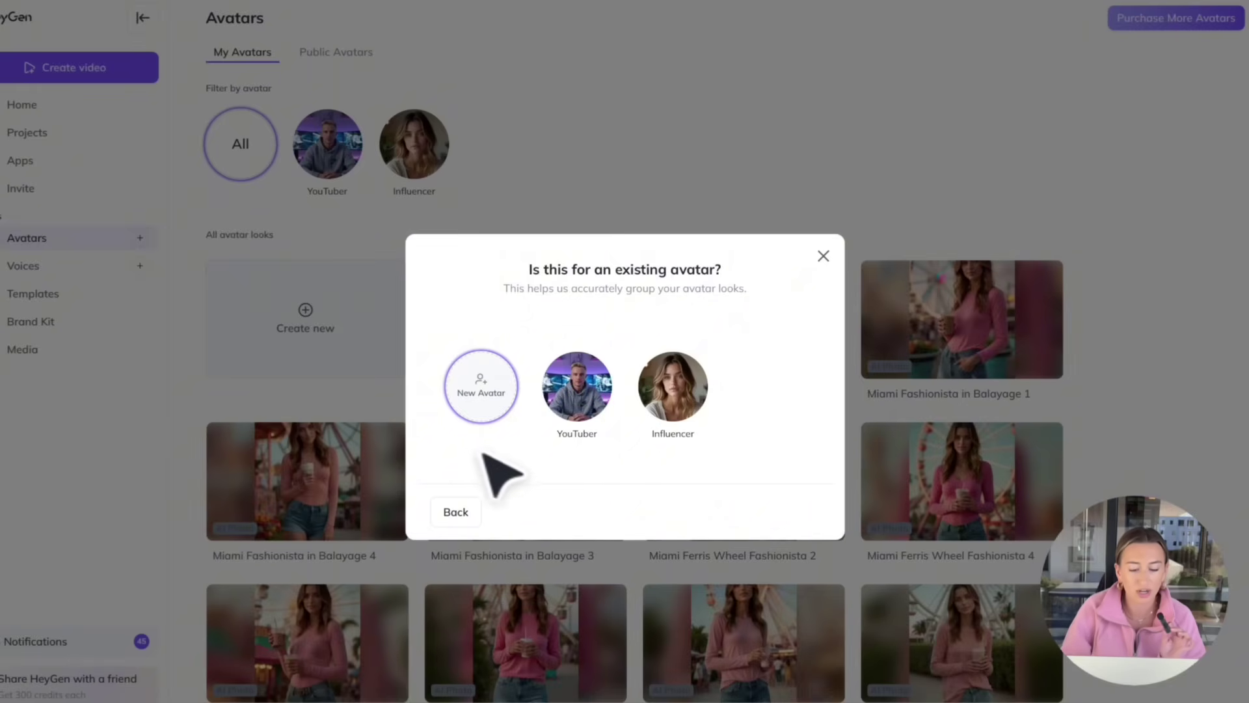
click(479, 404)
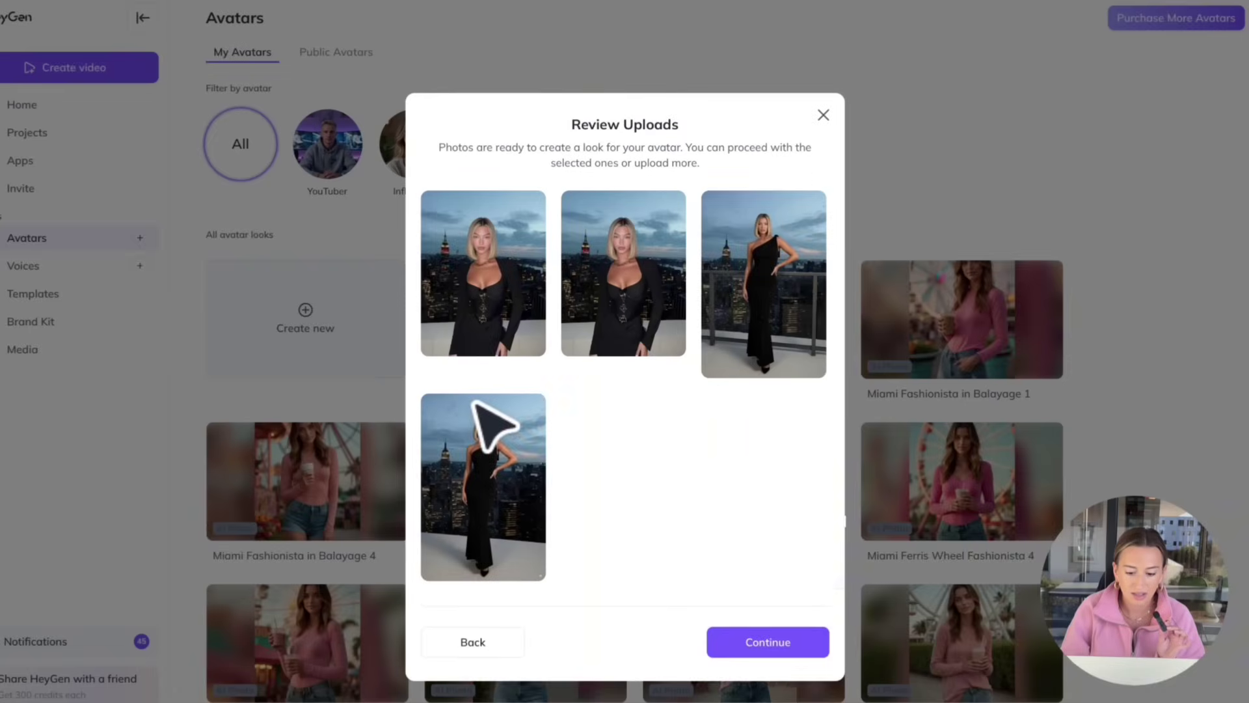
Accept the four reviewed photos and name the avatar 'AI Influencer'
click(780, 641)
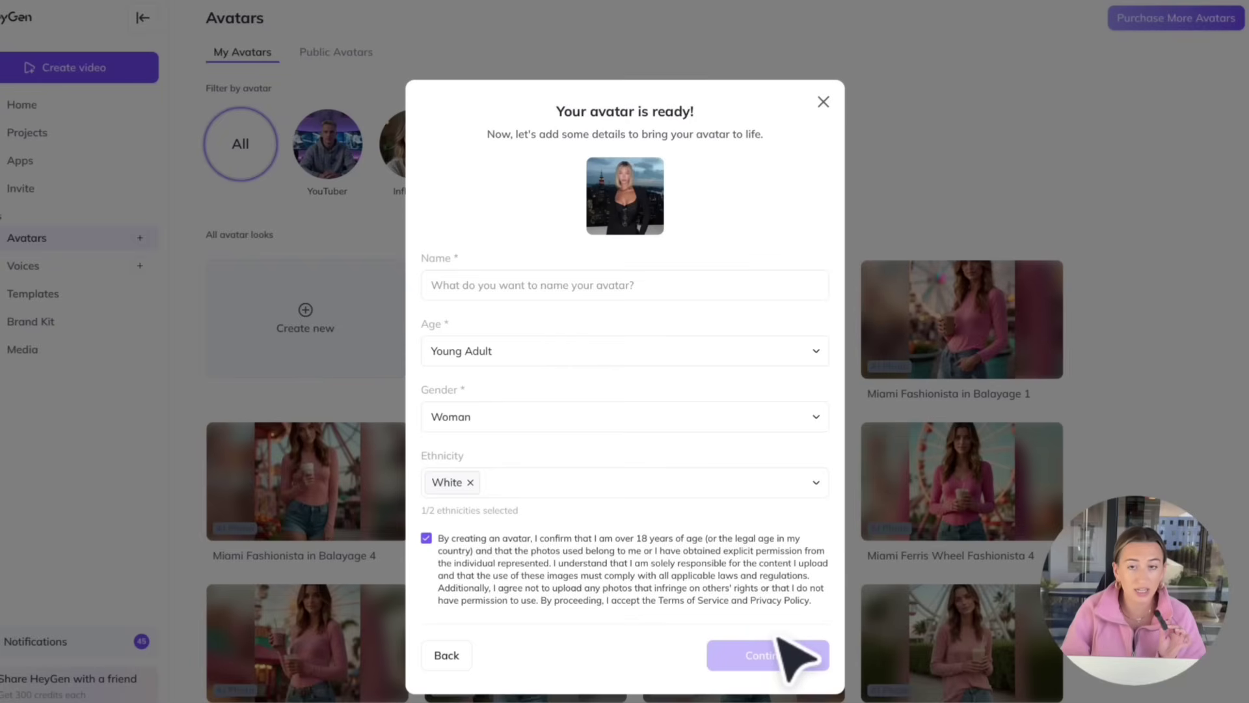
click(691, 298)
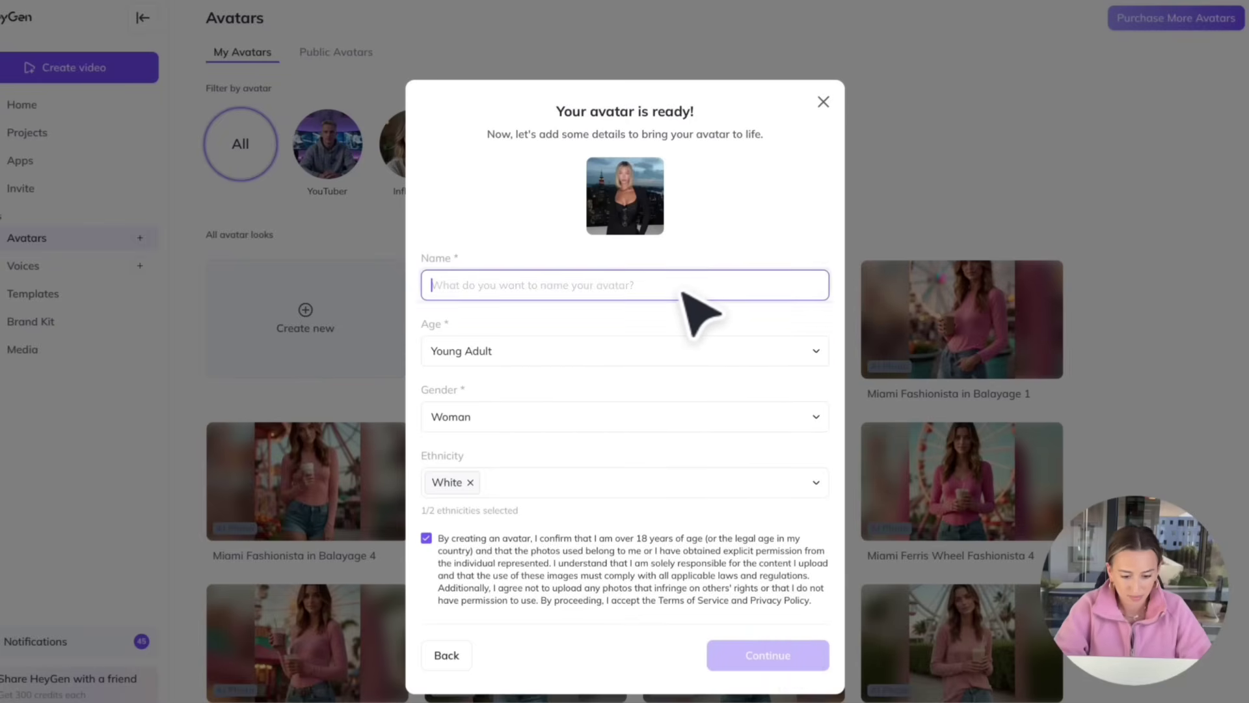
text(AI Influencer)
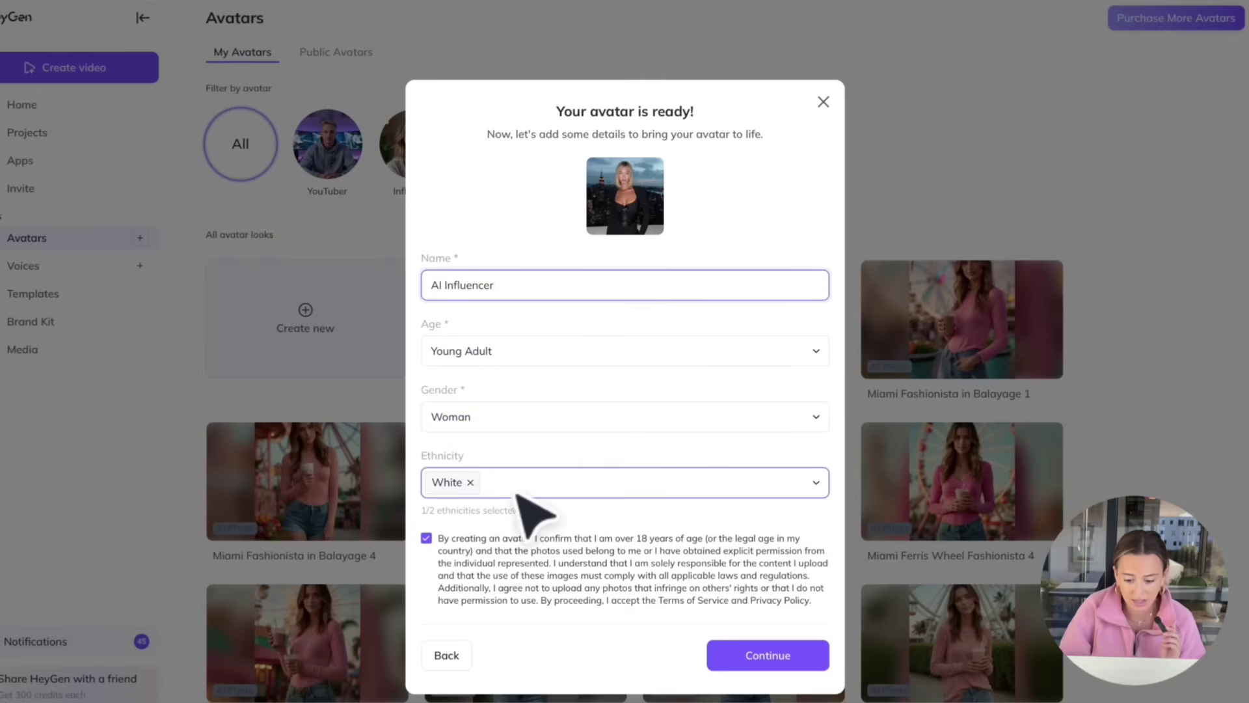
click(745, 656)
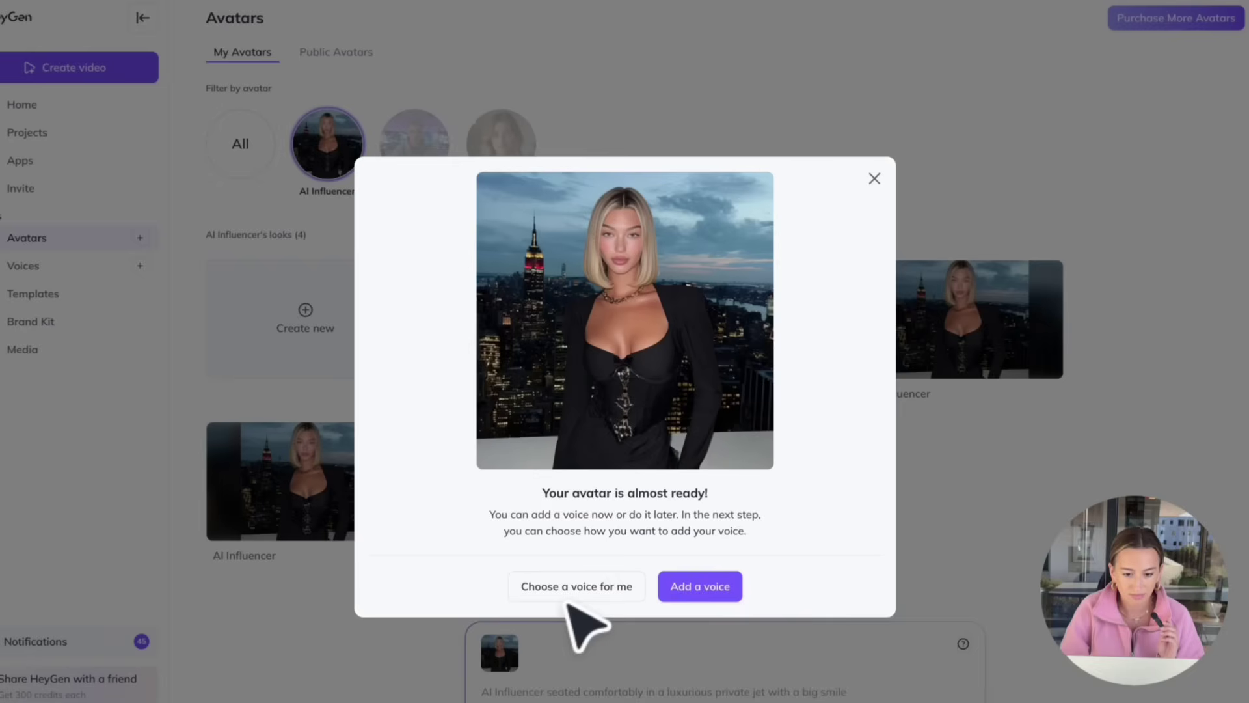
Begin adding the avatar's voice, filter to English (Original accent), and switch to Voice Design
click(726, 592)
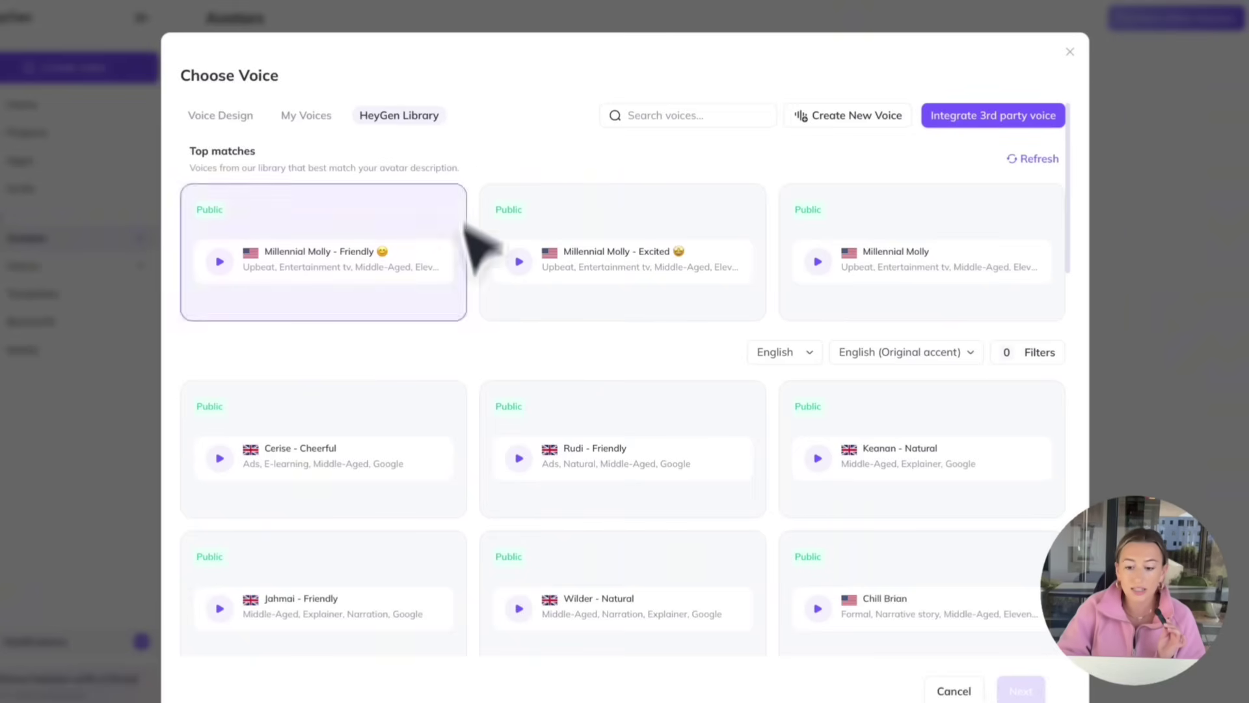
scroll(474, 390, down, 12)
scroll(459, 377, down, 5)
scroll(459, 378, up, 7)
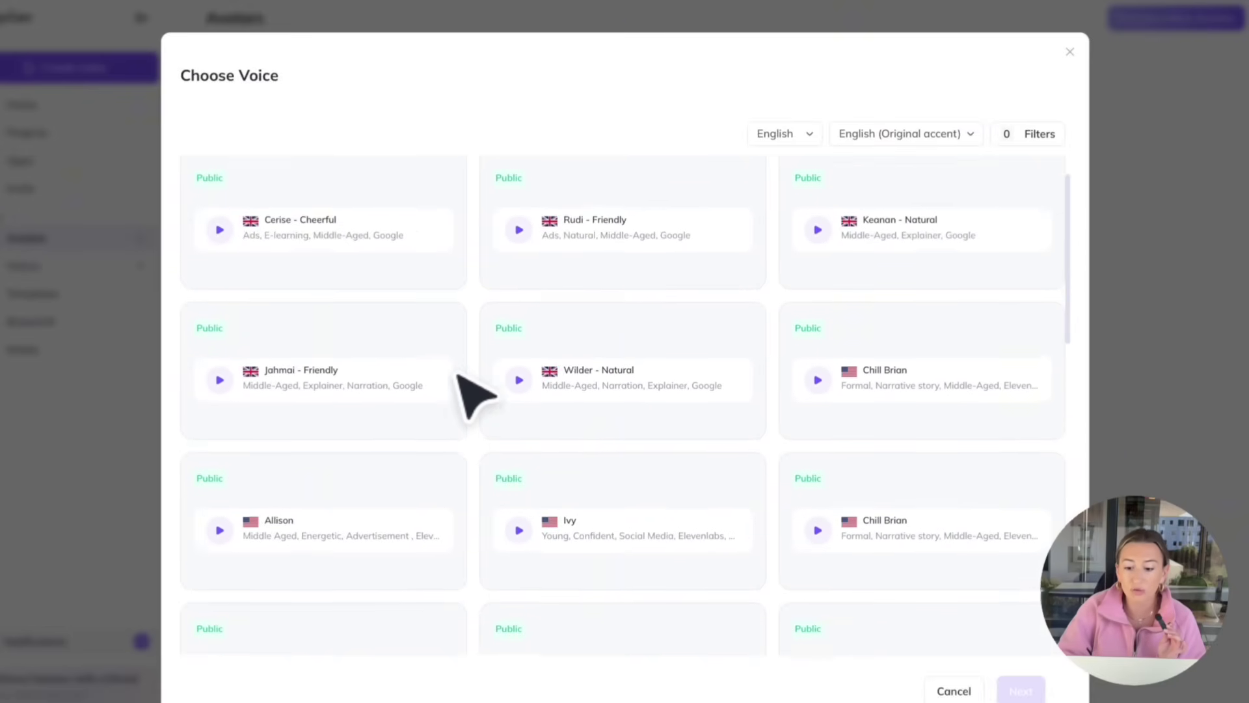
scroll(474, 390, up, 6)
click(816, 354)
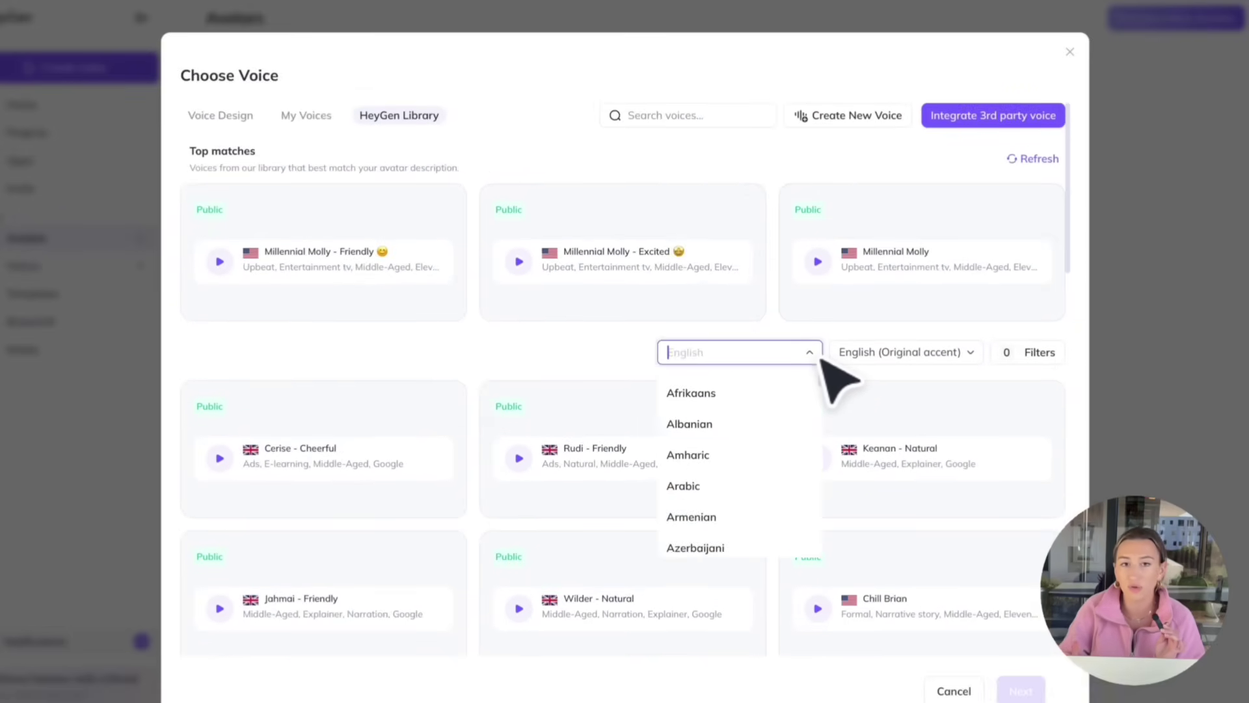
click(911, 357)
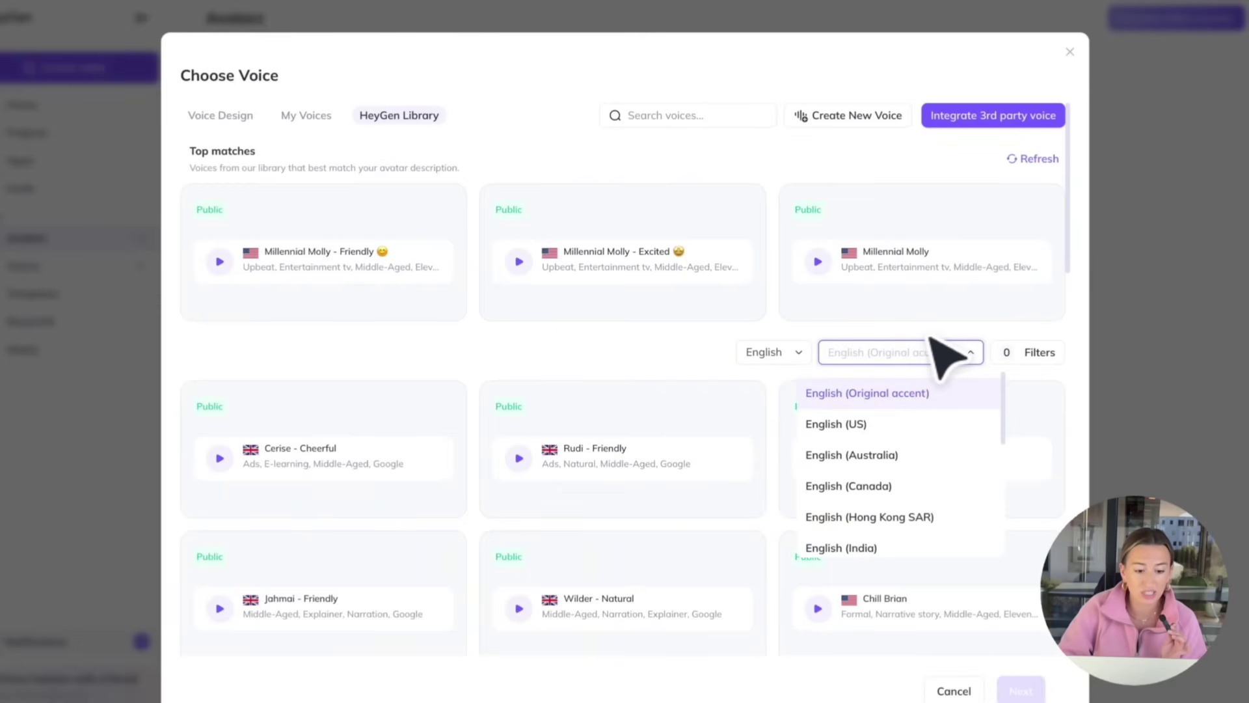
click(931, 345)
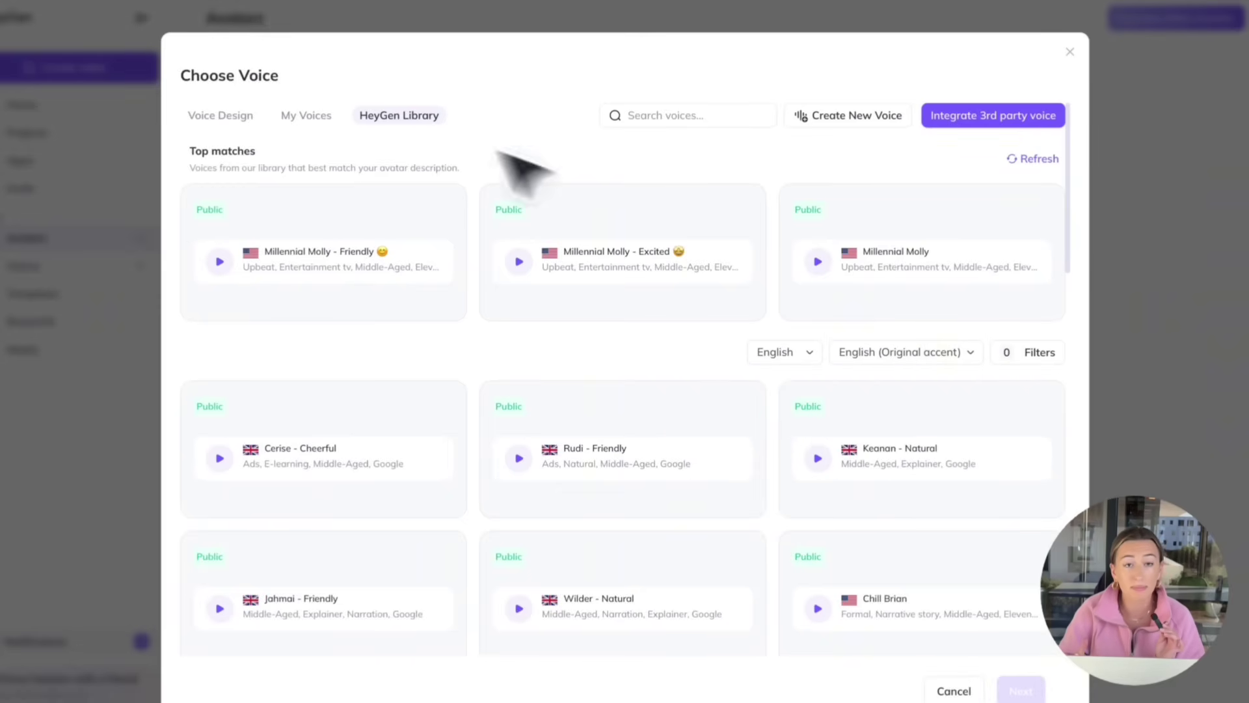
click(244, 117)
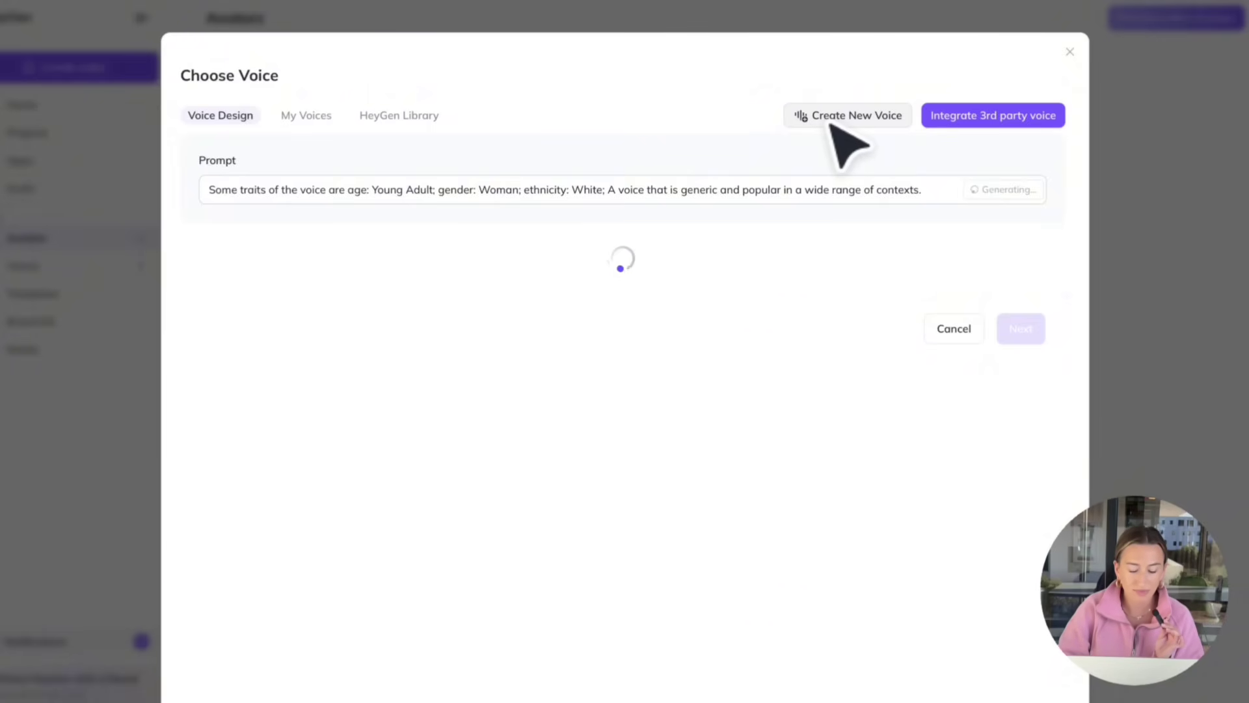
Create an instant voice clone named 'AI Influencer' from an uploaded audio sample, with consent given
click(847, 143)
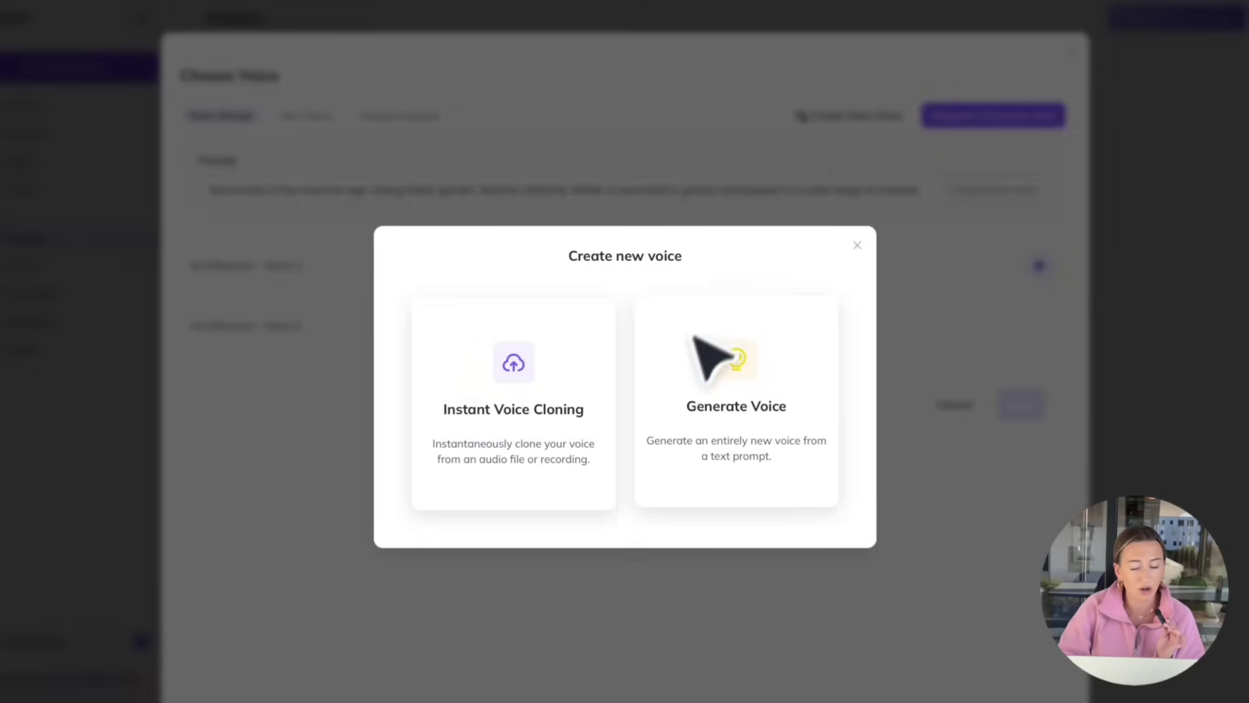
click(530, 477)
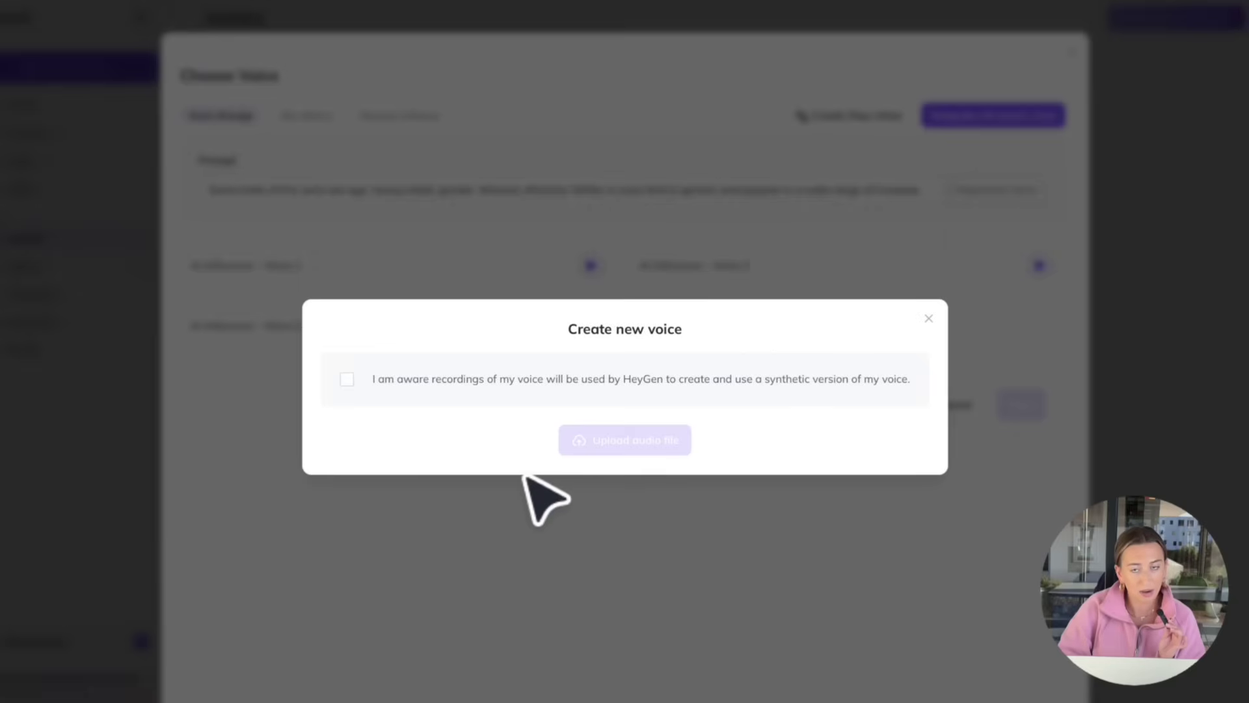
click(347, 379)
click(608, 442)
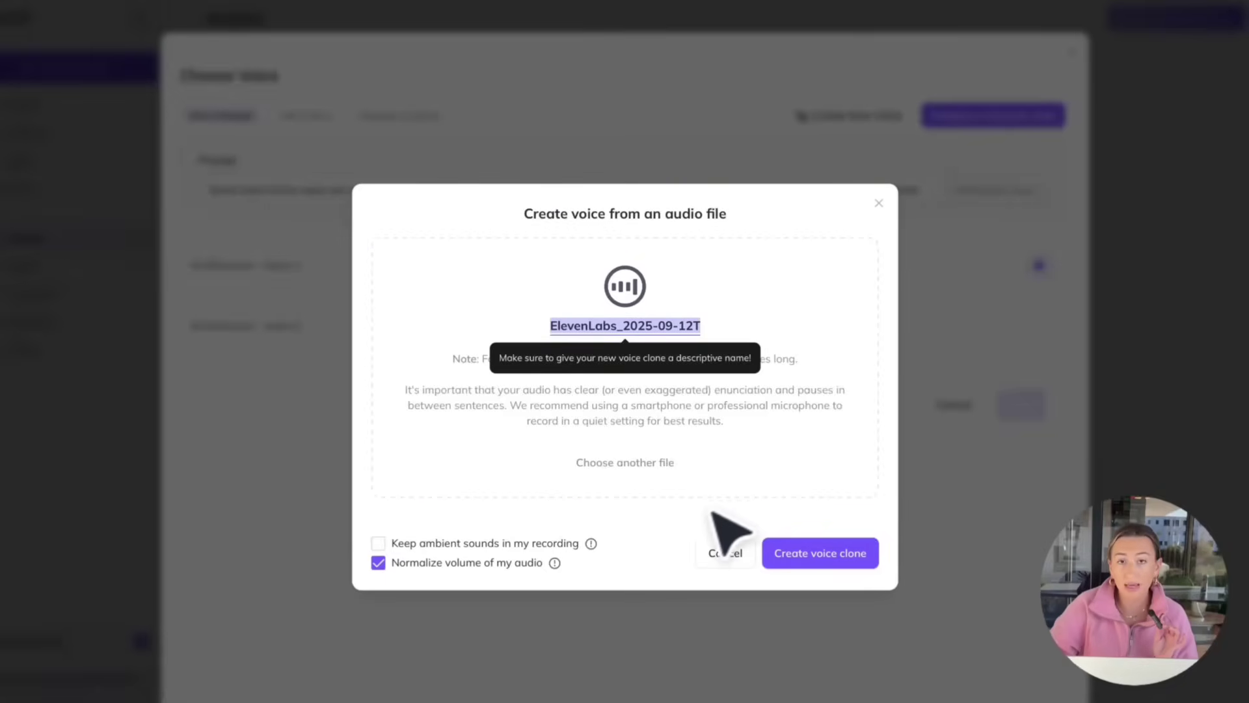
key(BackSpace)
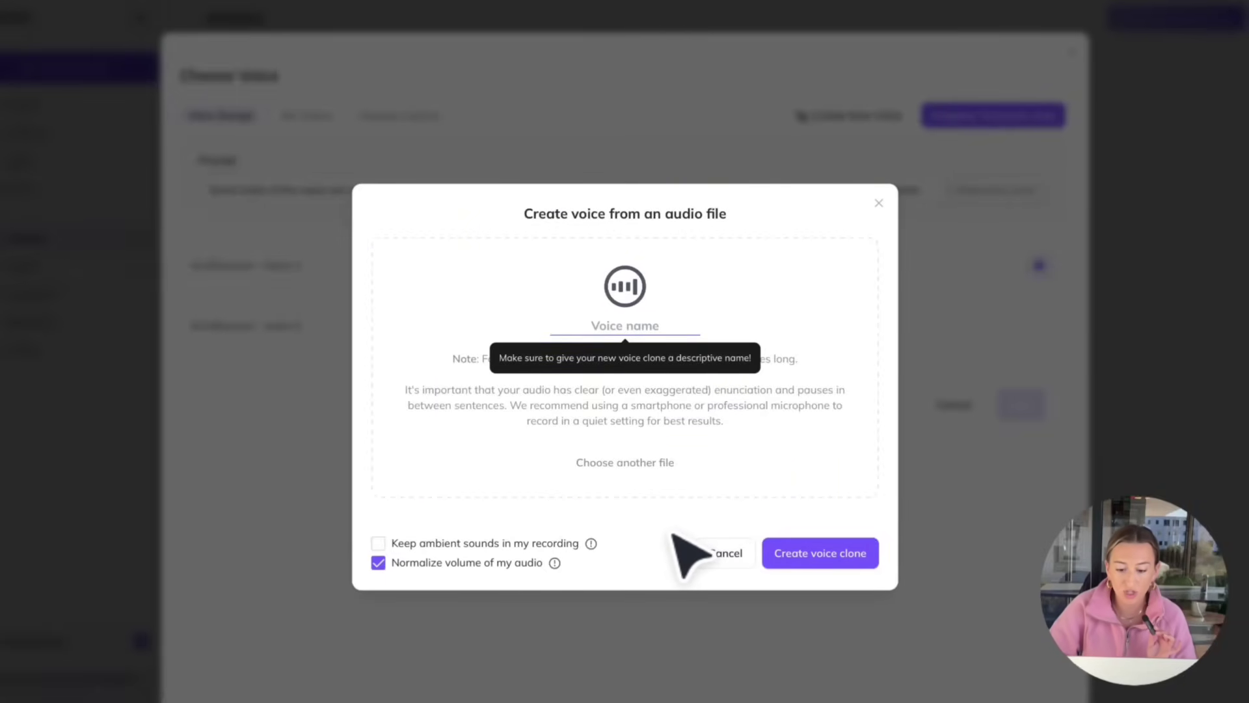
text(AI Influencer)
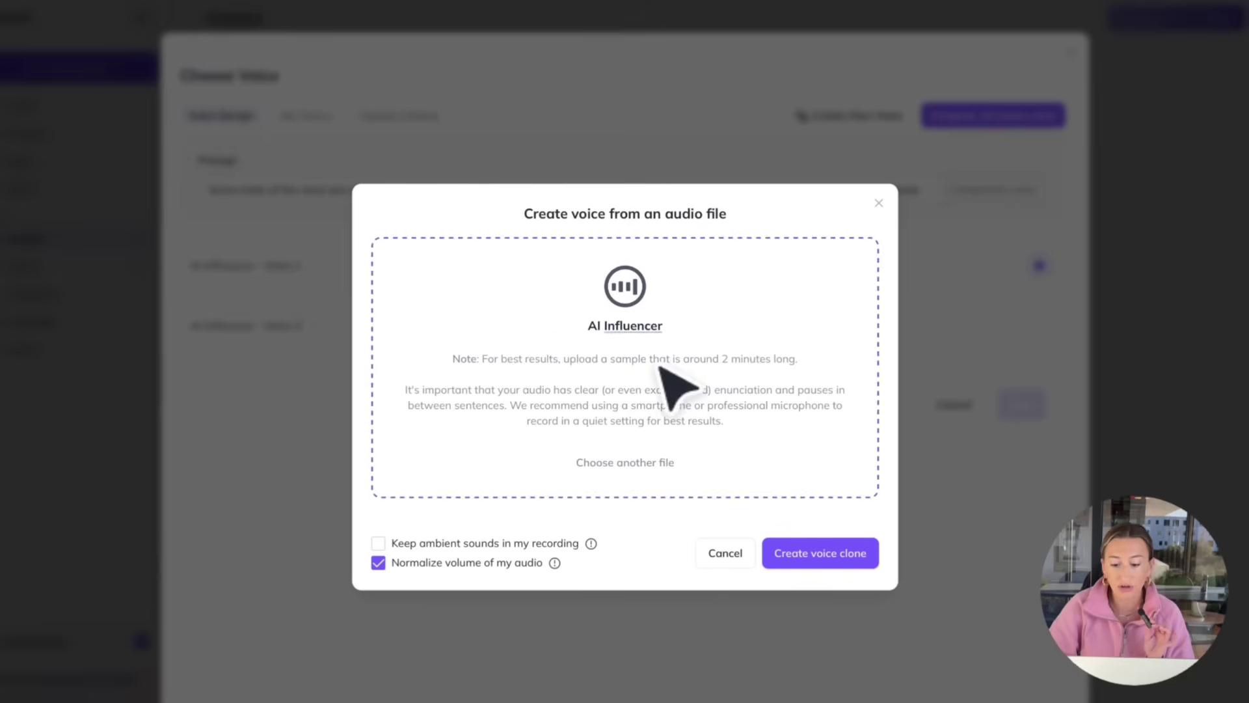
click(801, 565)
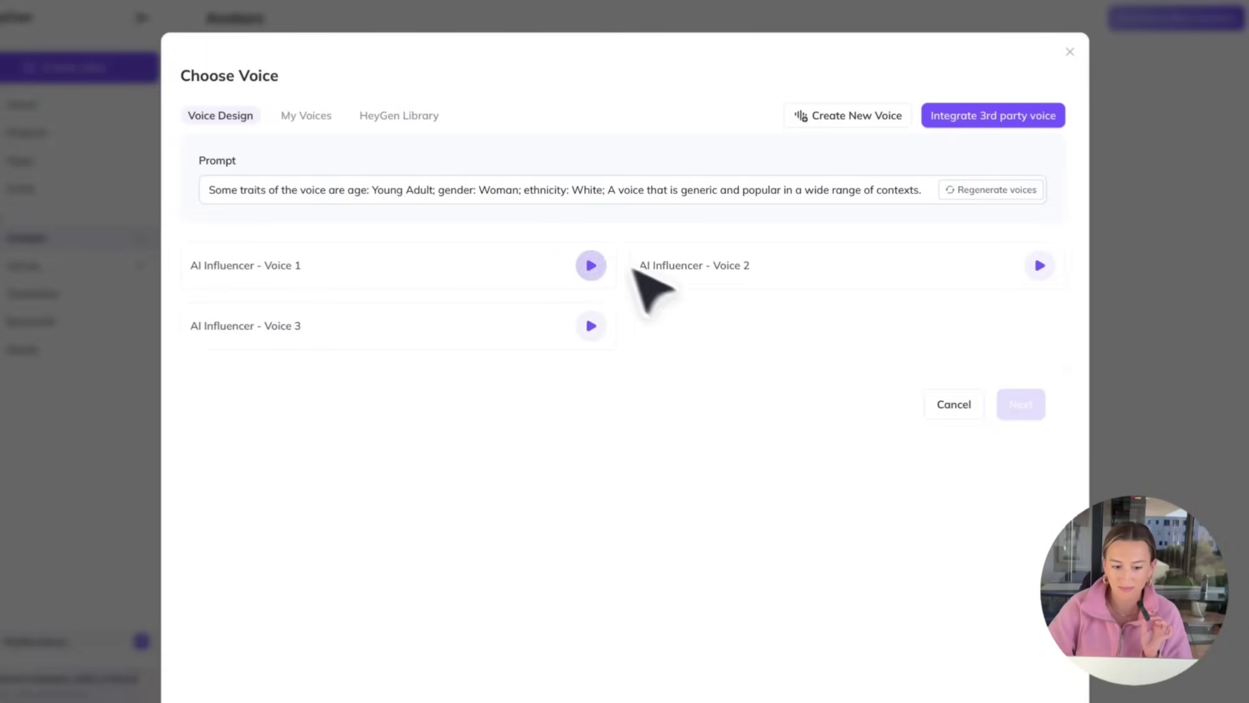
Preview AI Influencer Voices 1, 3 and 2, then assign Voice 1 to the avatar
click(592, 266)
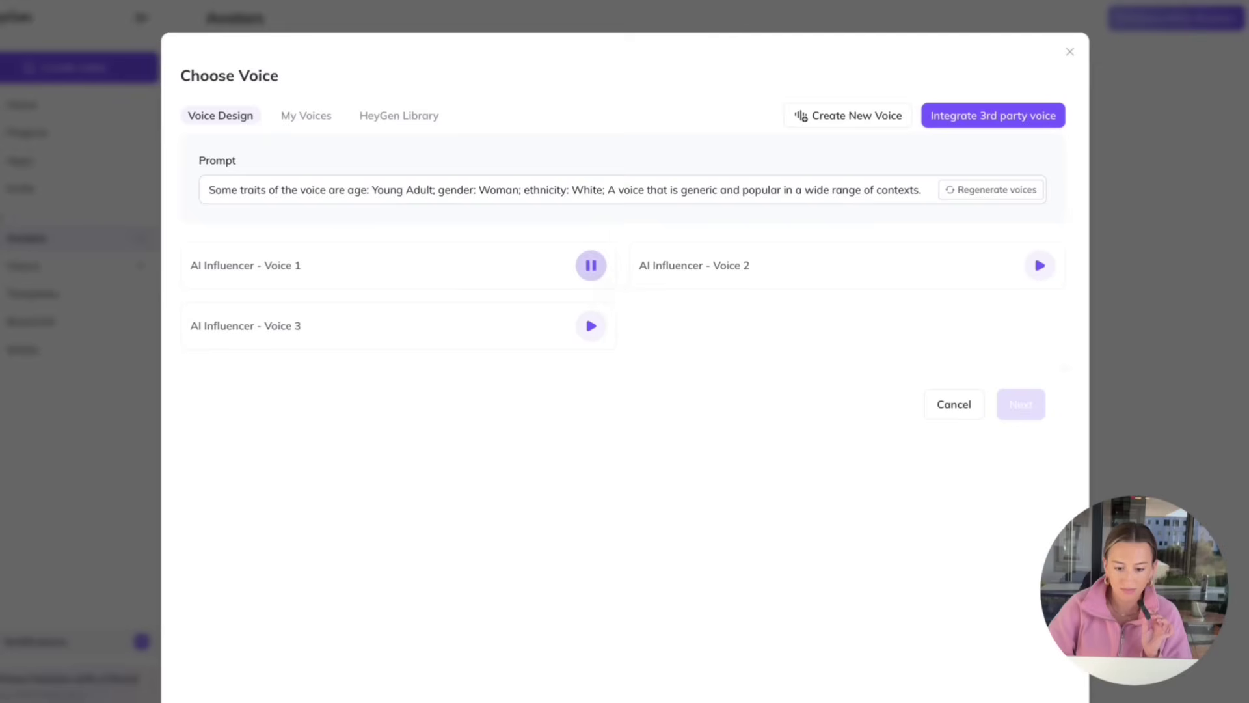
click(592, 266)
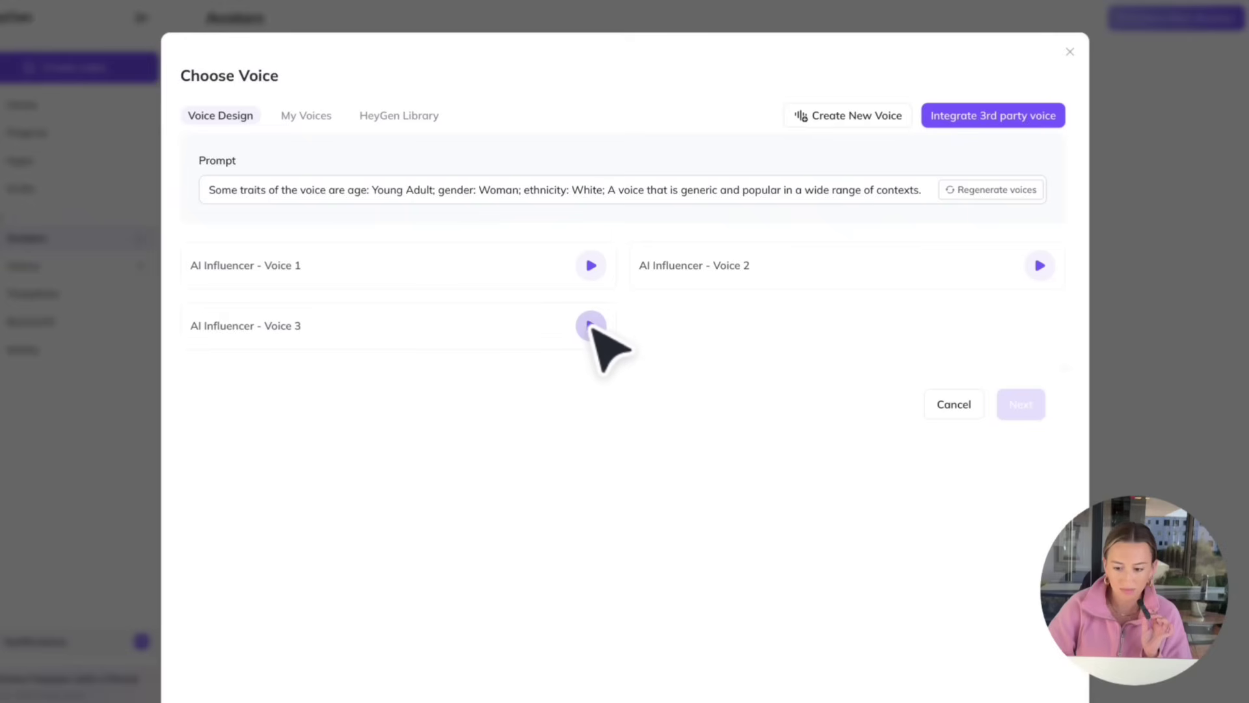
click(1040, 265)
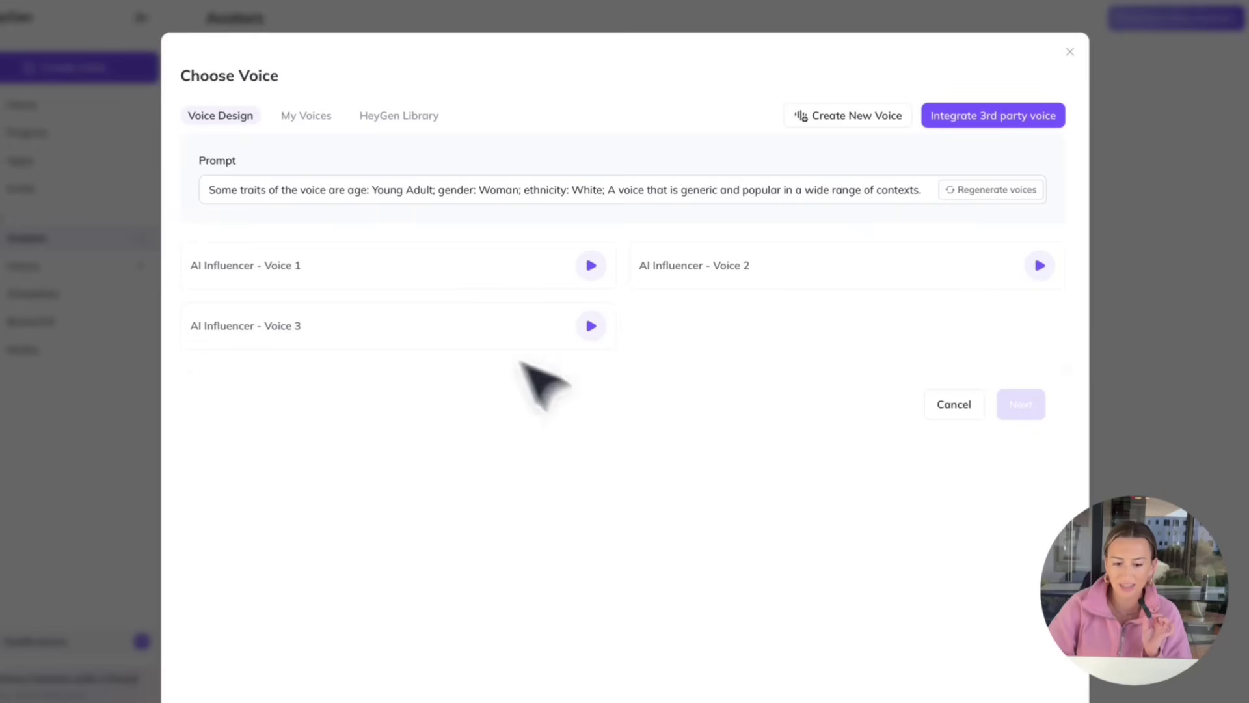
click(422, 275)
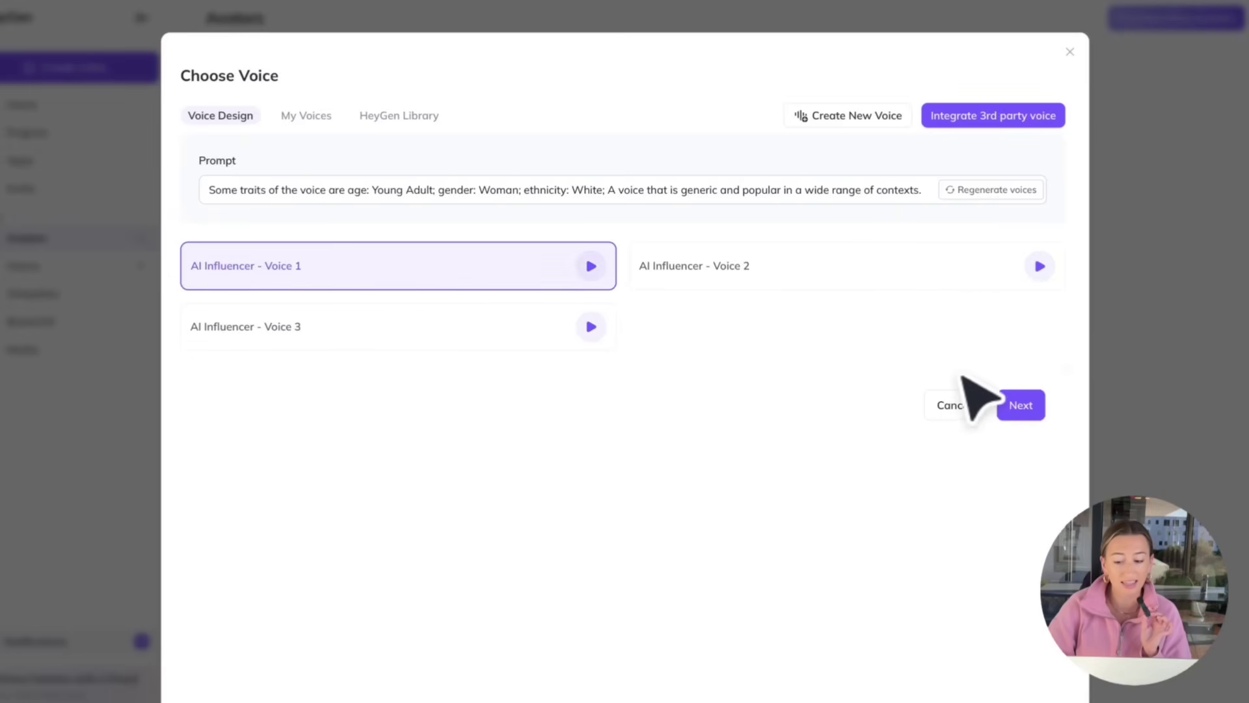
click(1022, 403)
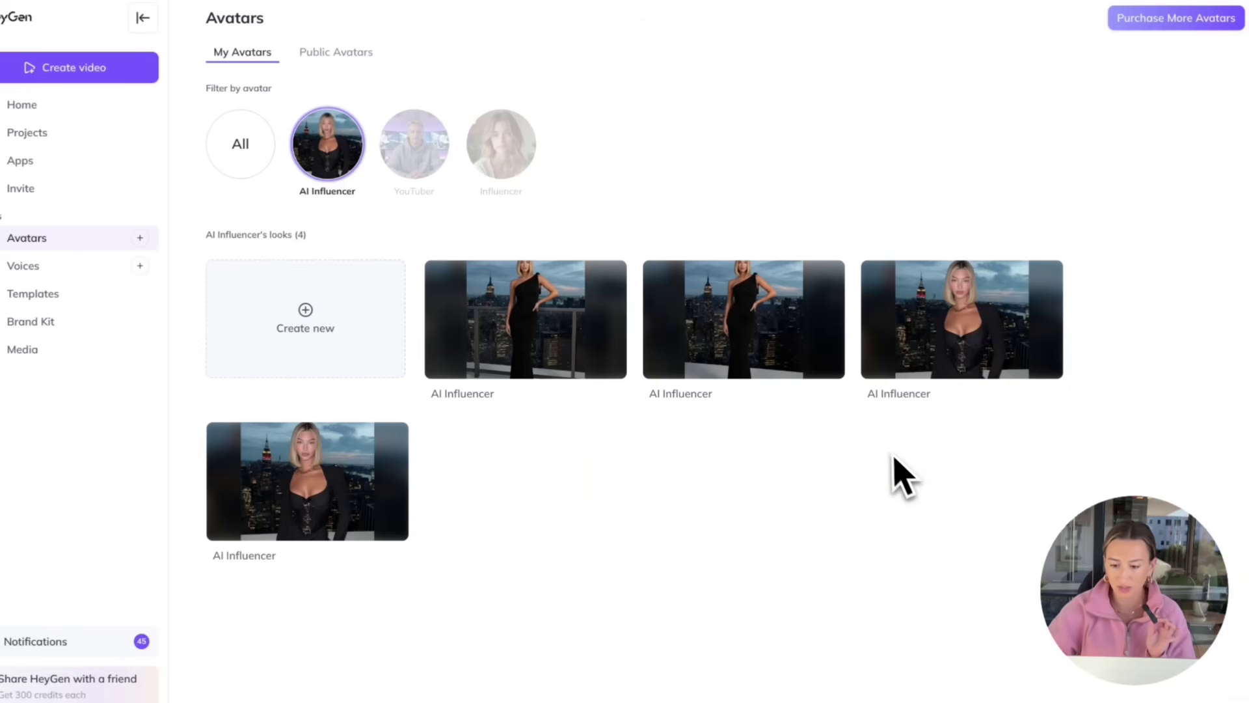
Start a new AI Studio video using the fourth AI Influencer look
click(999, 325)
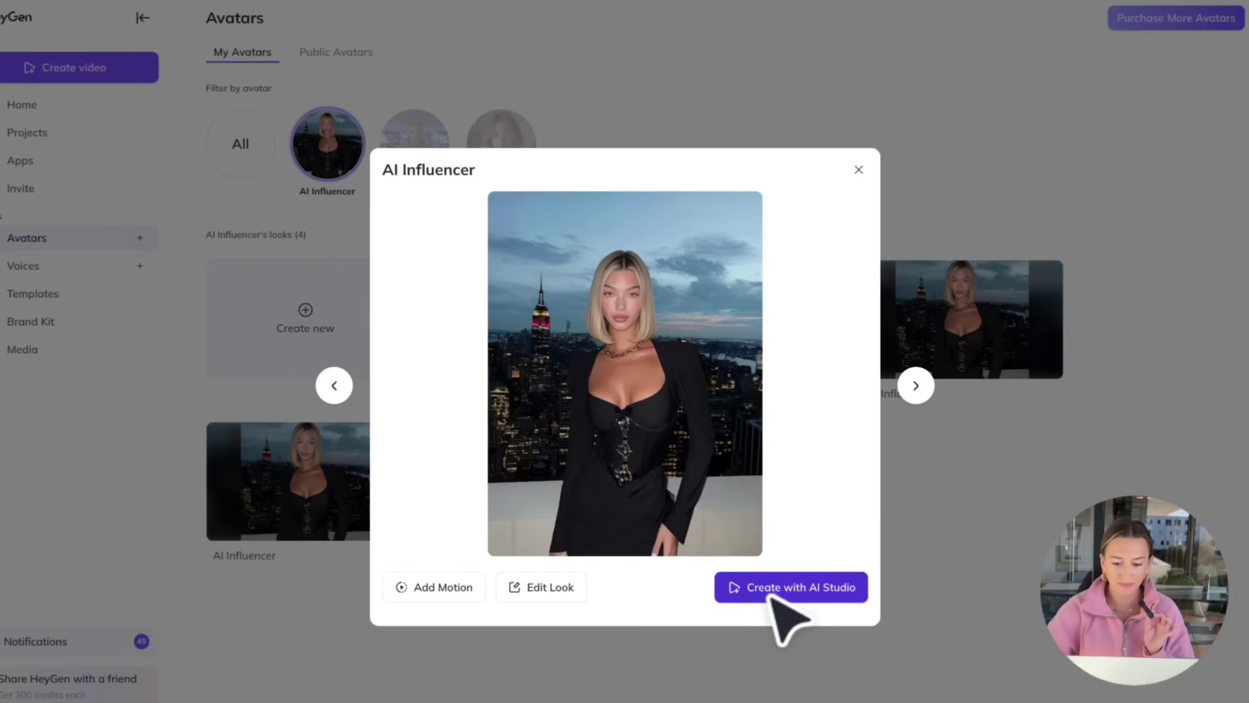
click(774, 589)
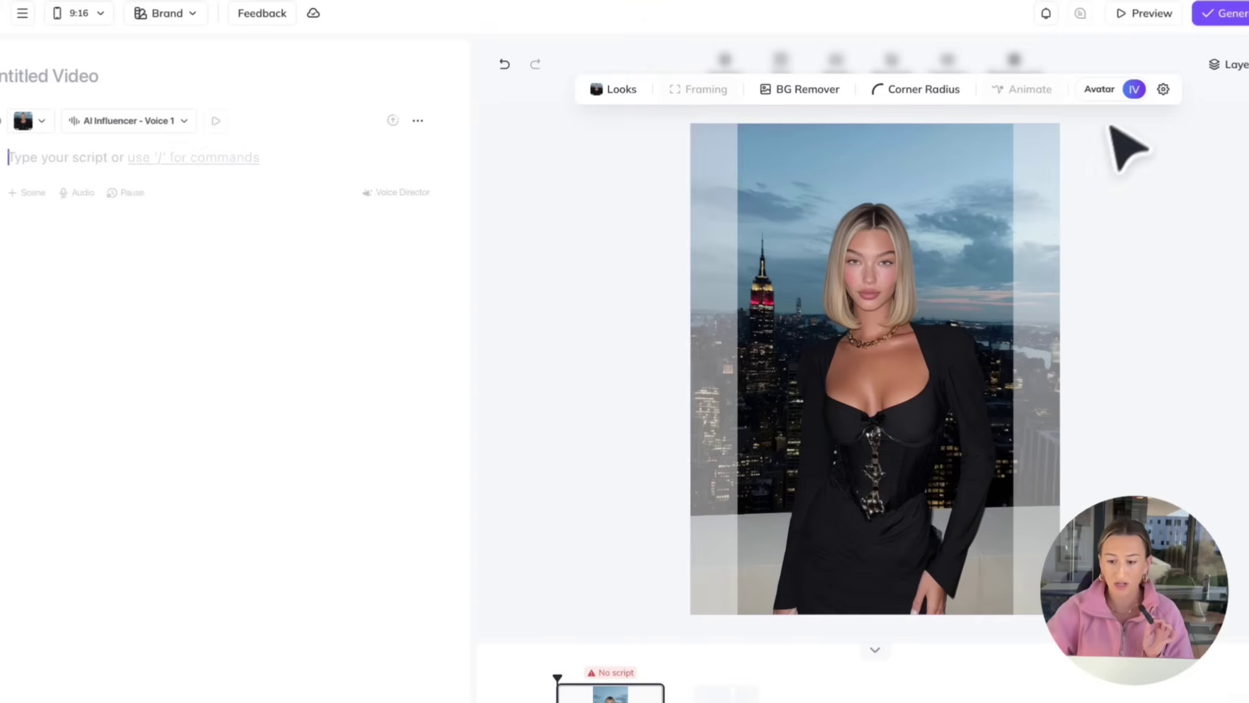
mouse_move(1114, 91)
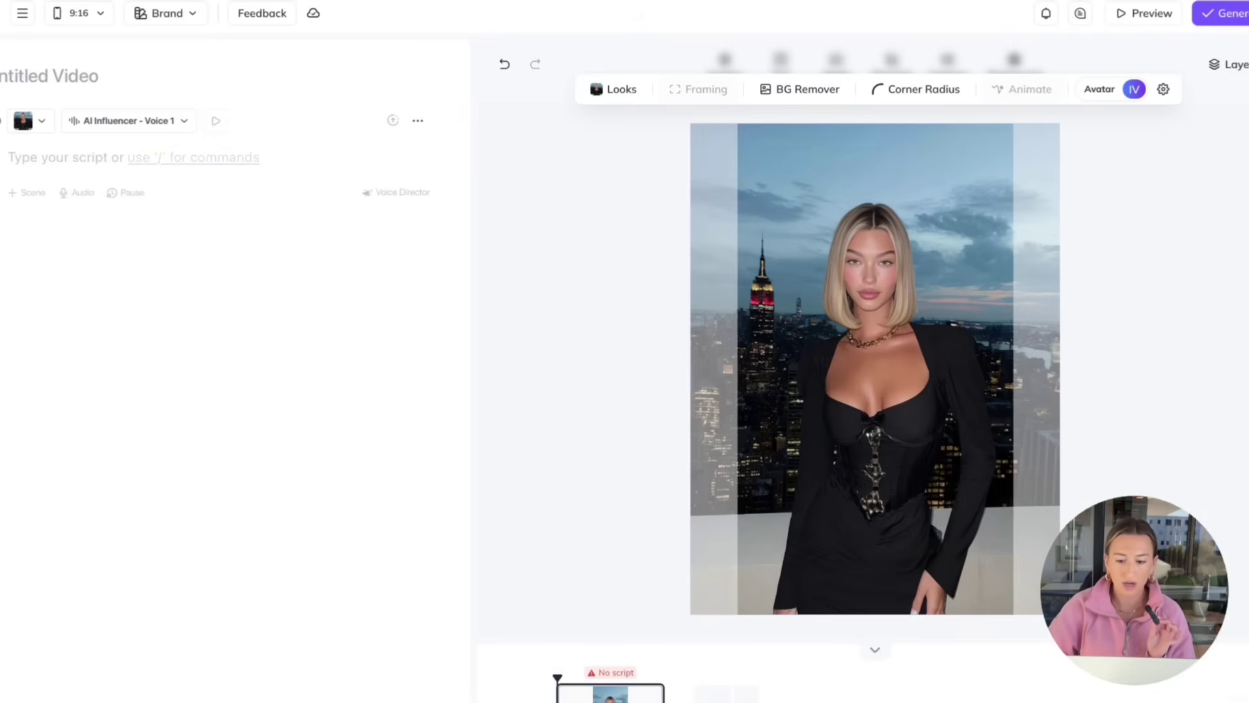
Write the script "Don't forget to follow at the link down below!" for the avatar
click(1146, 272)
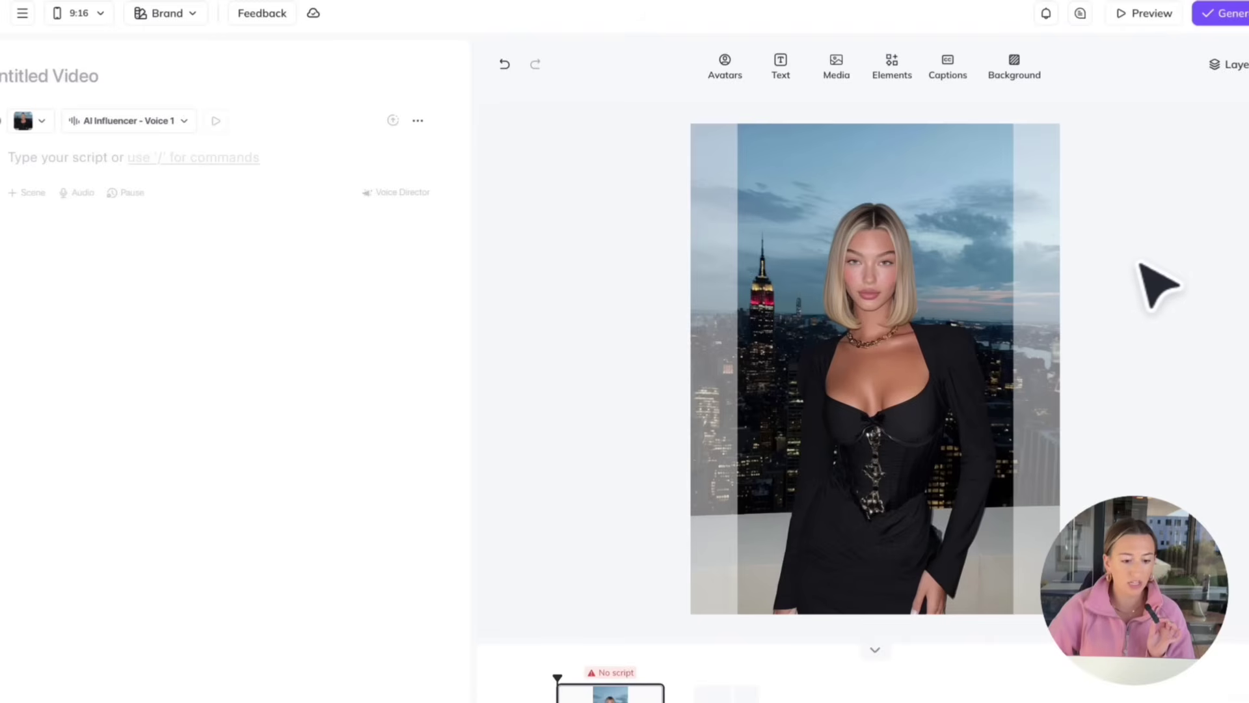
click(75, 162)
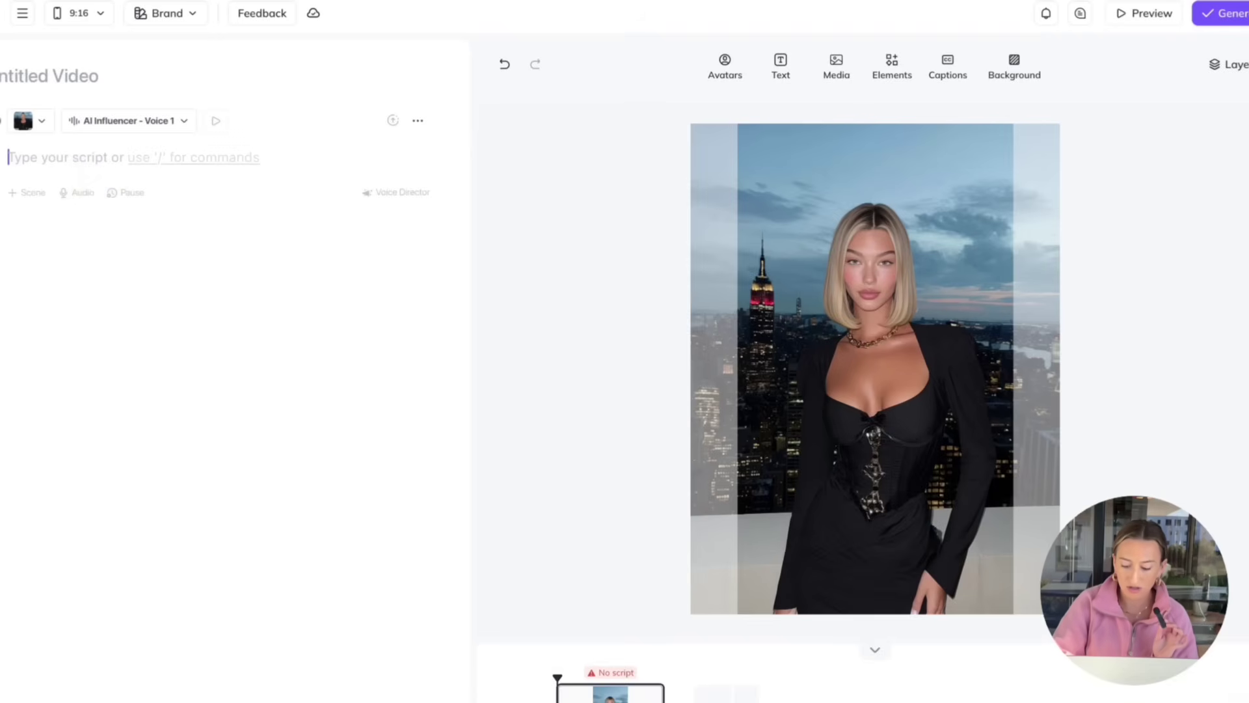
text(Don')
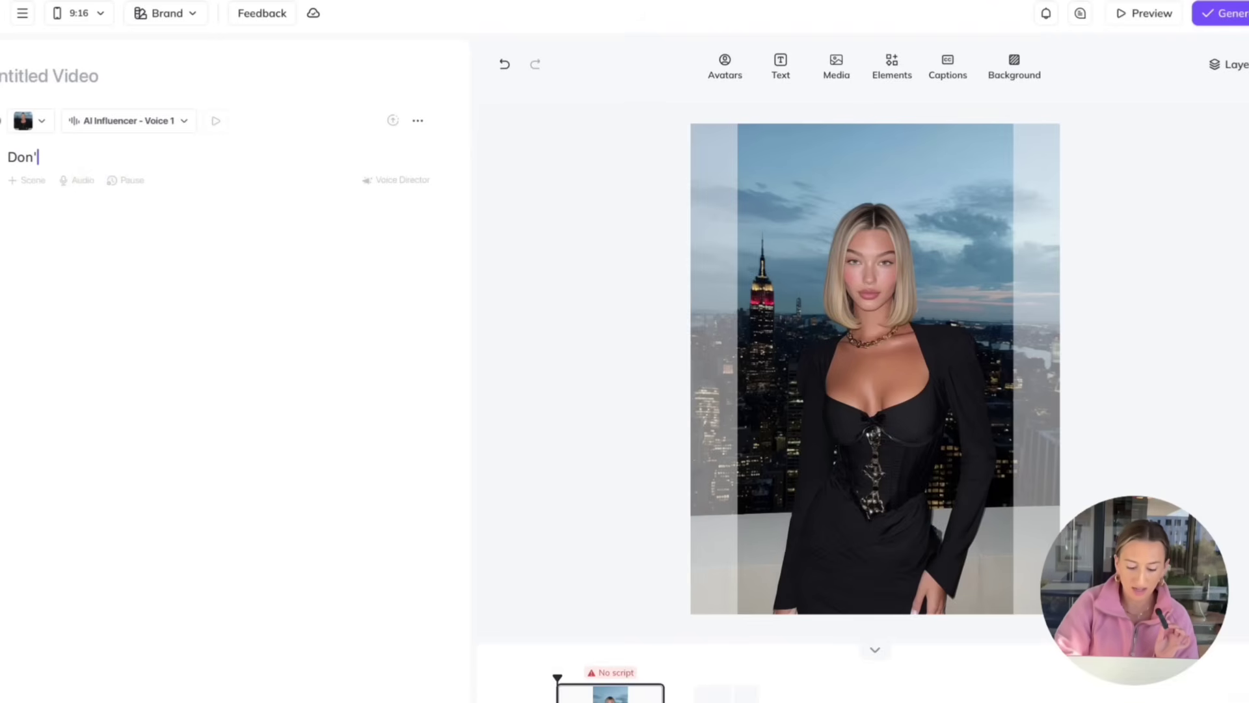
text(t forget to follow at the link down below)
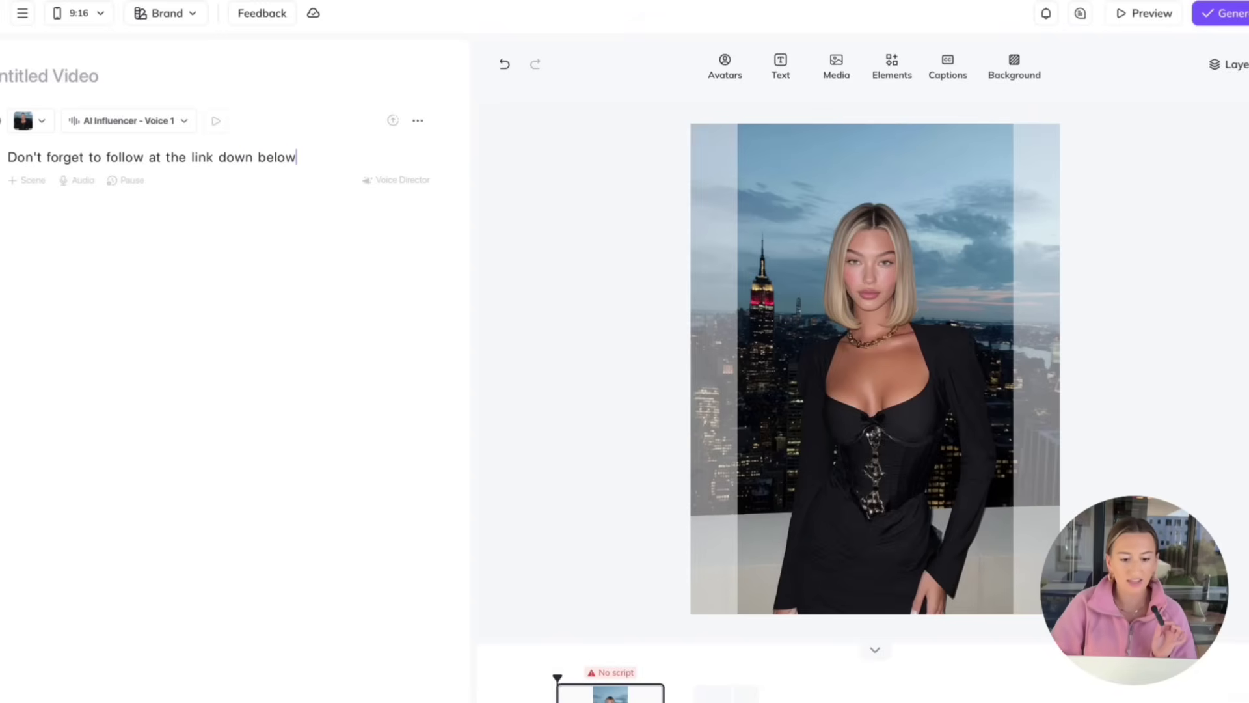
text(!)
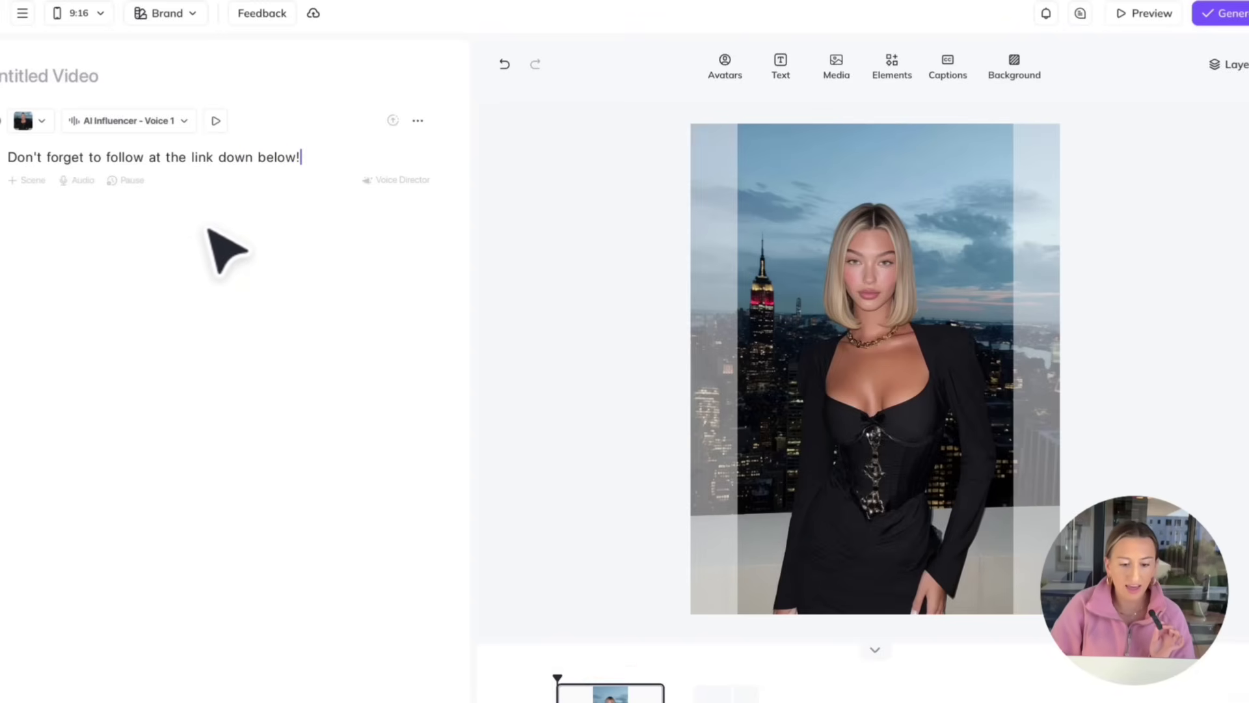
Switch the voice to the Panda engine in Voice Director and try the Serious style
click(394, 181)
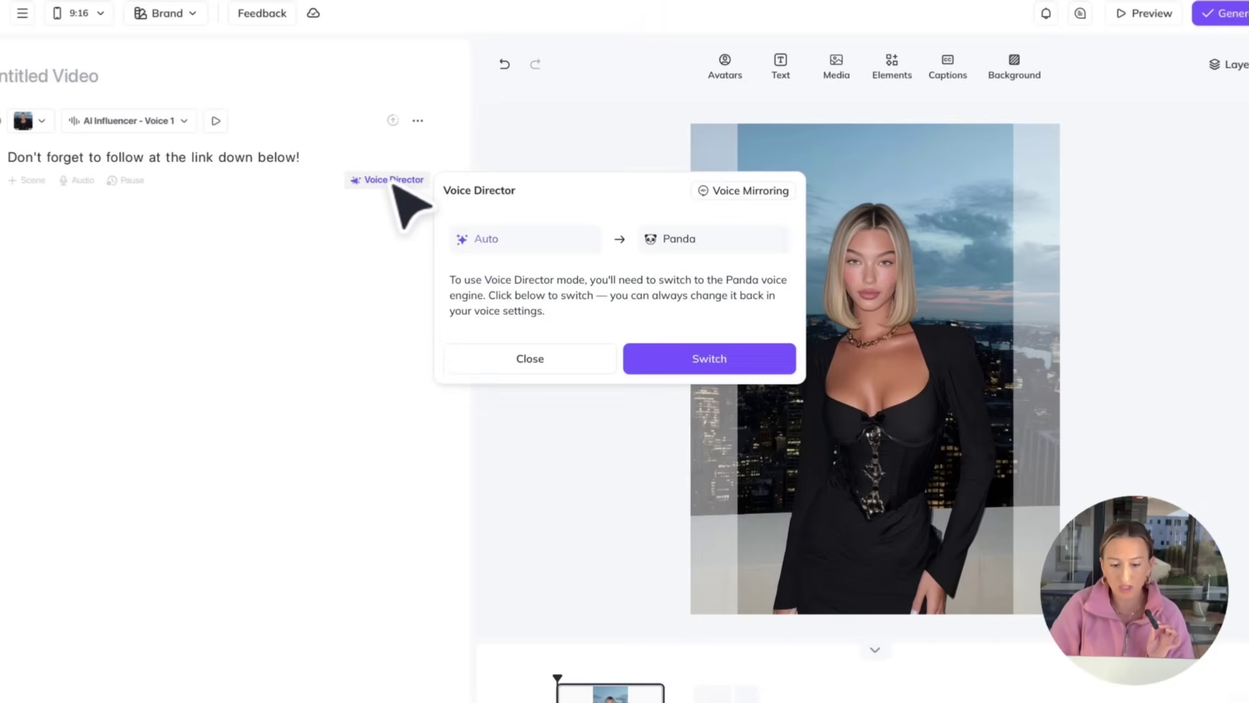
click(670, 363)
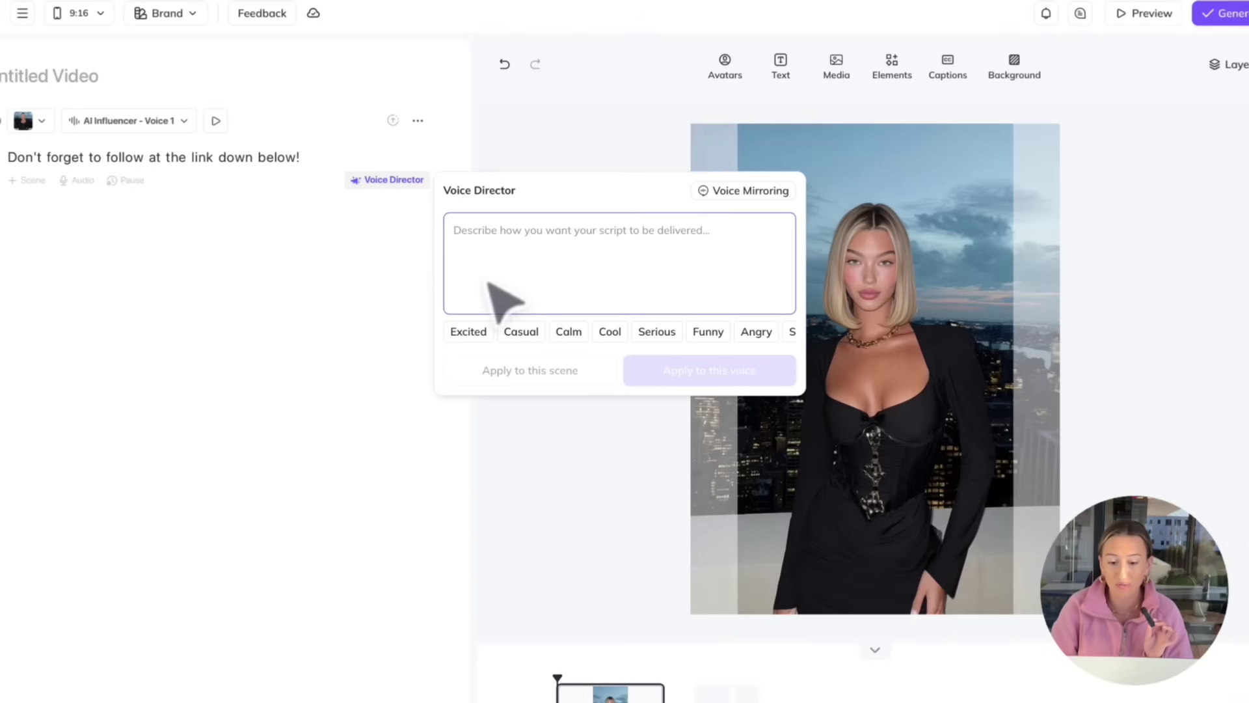
click(656, 331)
scroll(636, 335, right, 2)
scroll(635, 344, left, 5)
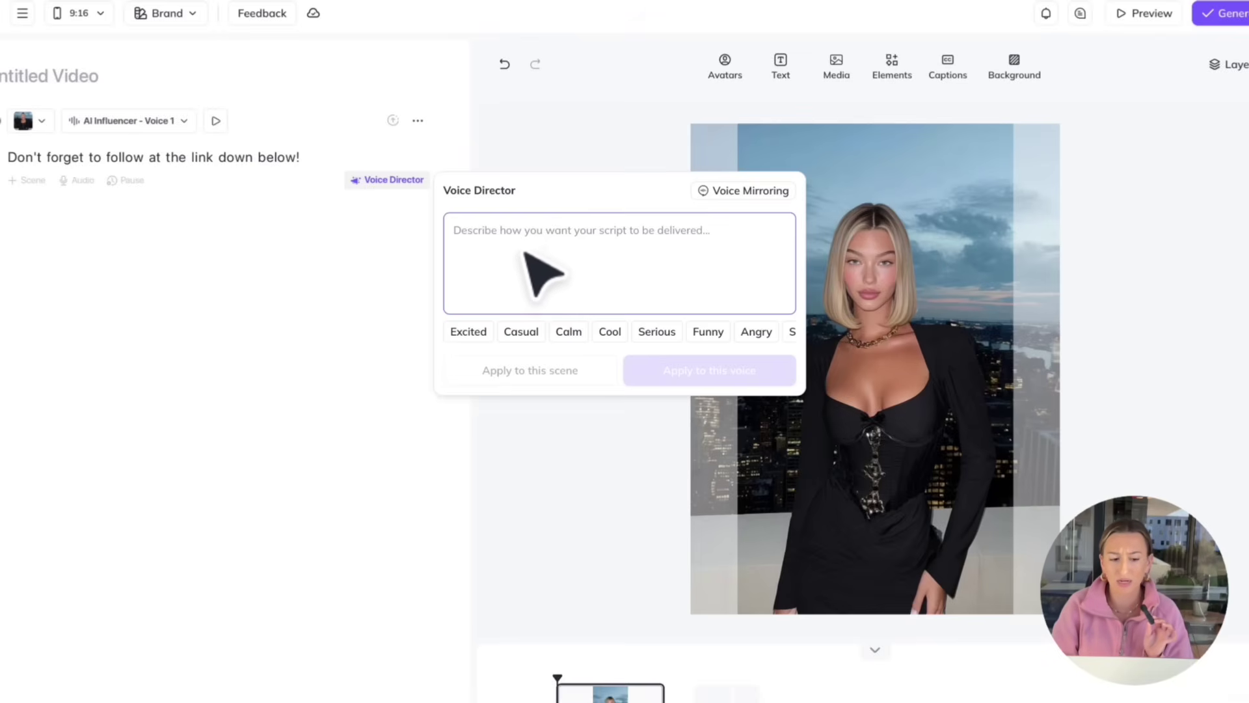
Choose the Casual delivery style and apply it to the whole voice
click(522, 330)
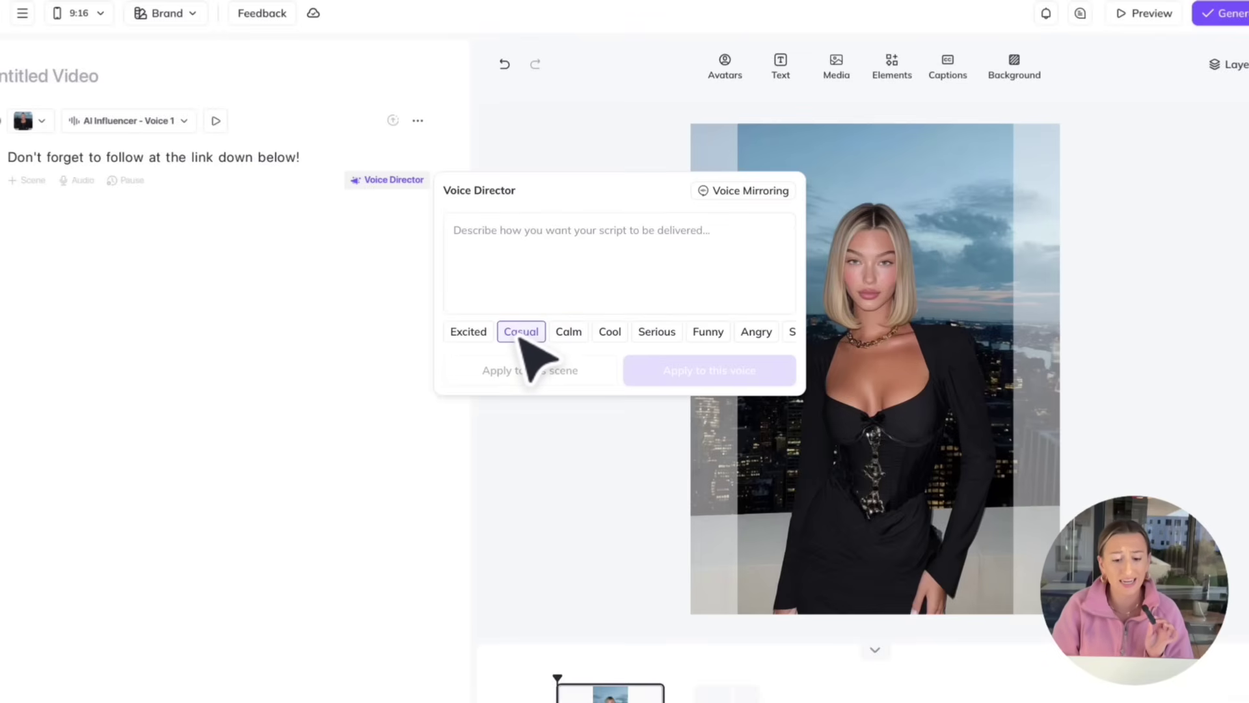
click(486, 330)
click(501, 331)
click(486, 329)
click(499, 335)
click(490, 330)
click(503, 331)
click(491, 332)
click(513, 335)
click(521, 332)
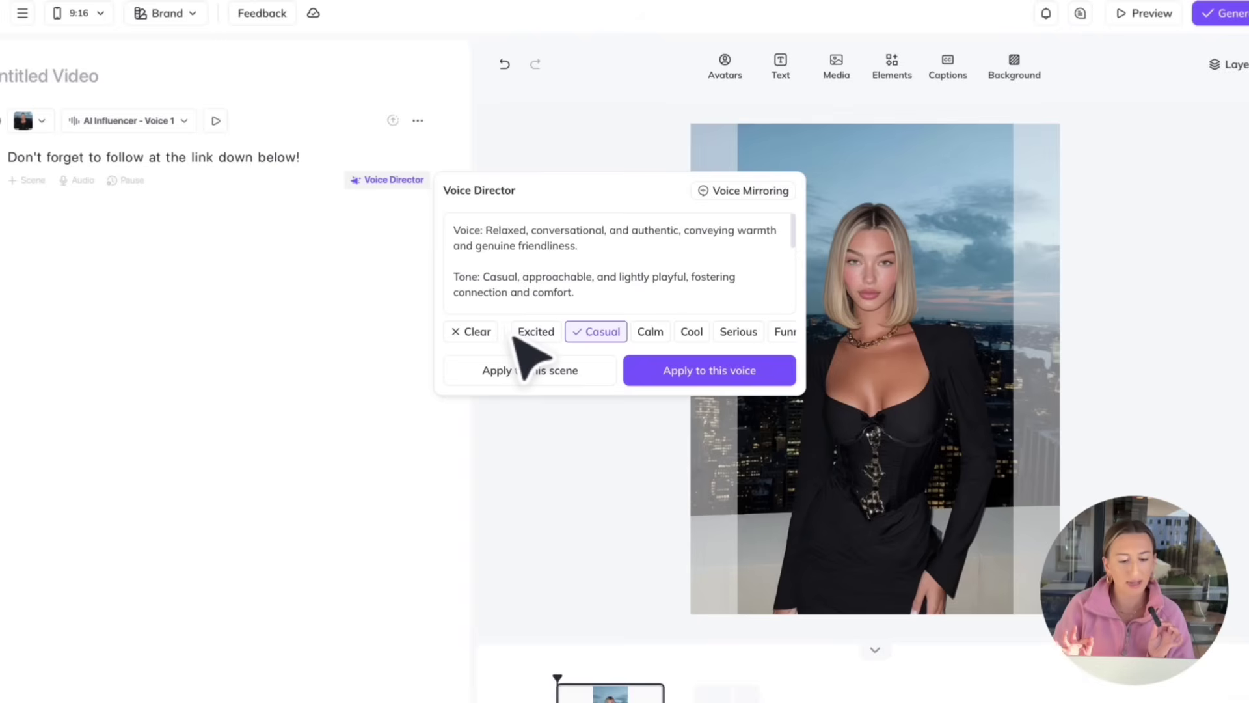
click(699, 369)
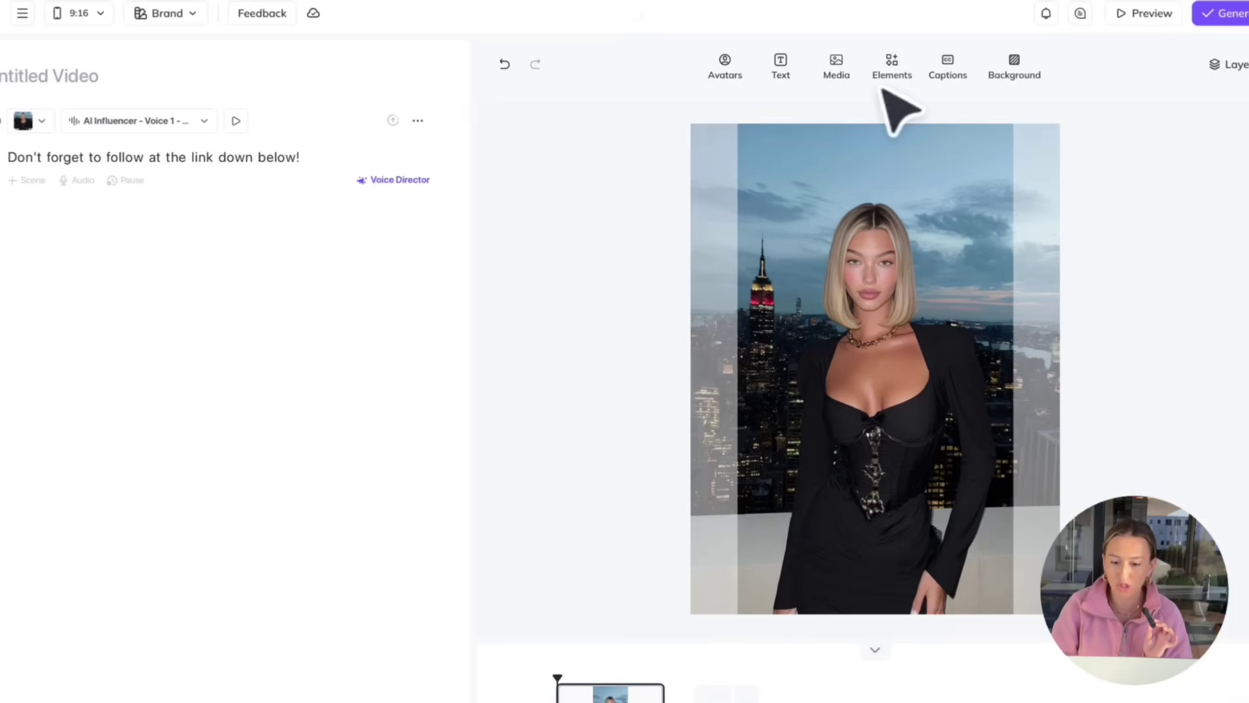
Give the first scene a white bold caption at size 48, centred near the bottom
click(950, 74)
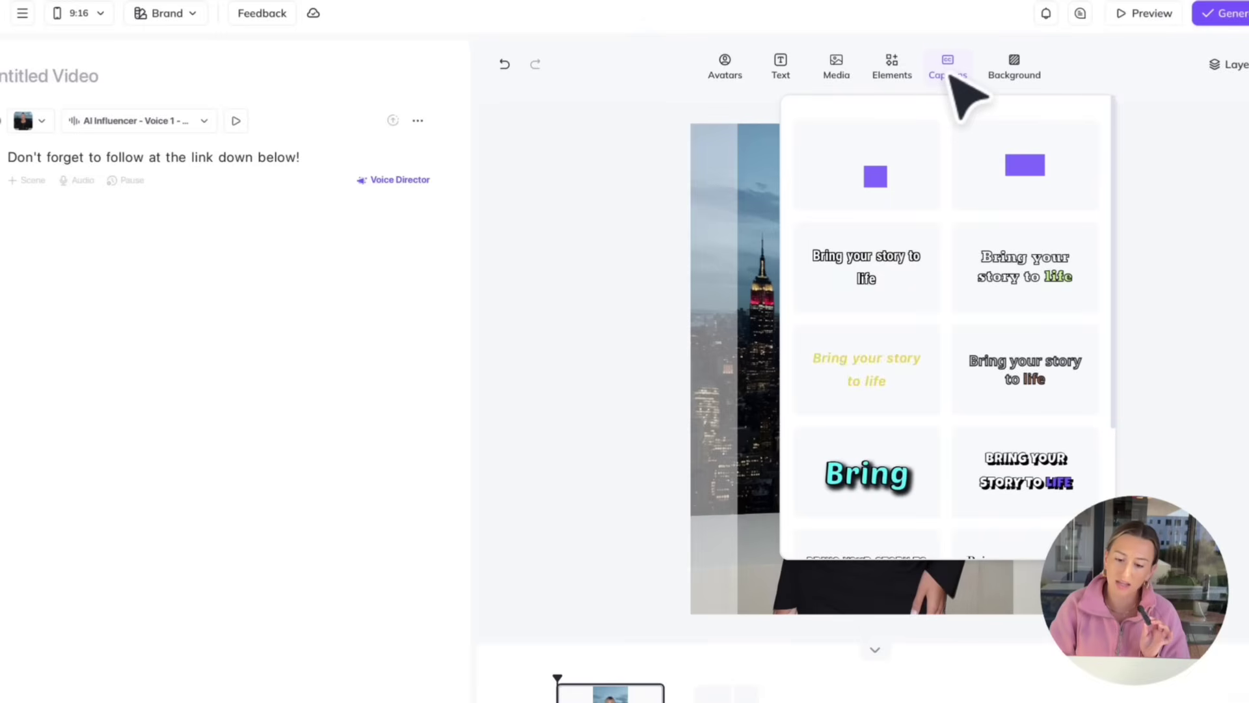
scroll(951, 280, down, 2)
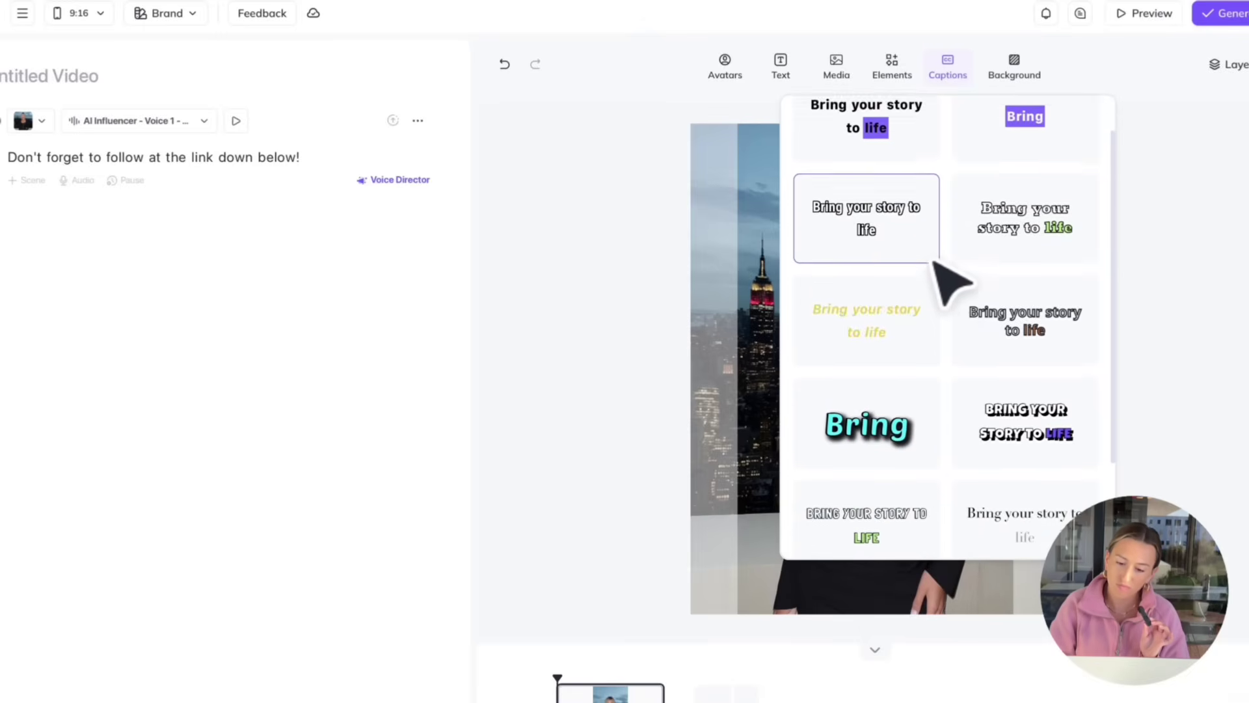
scroll(943, 279, down, 2)
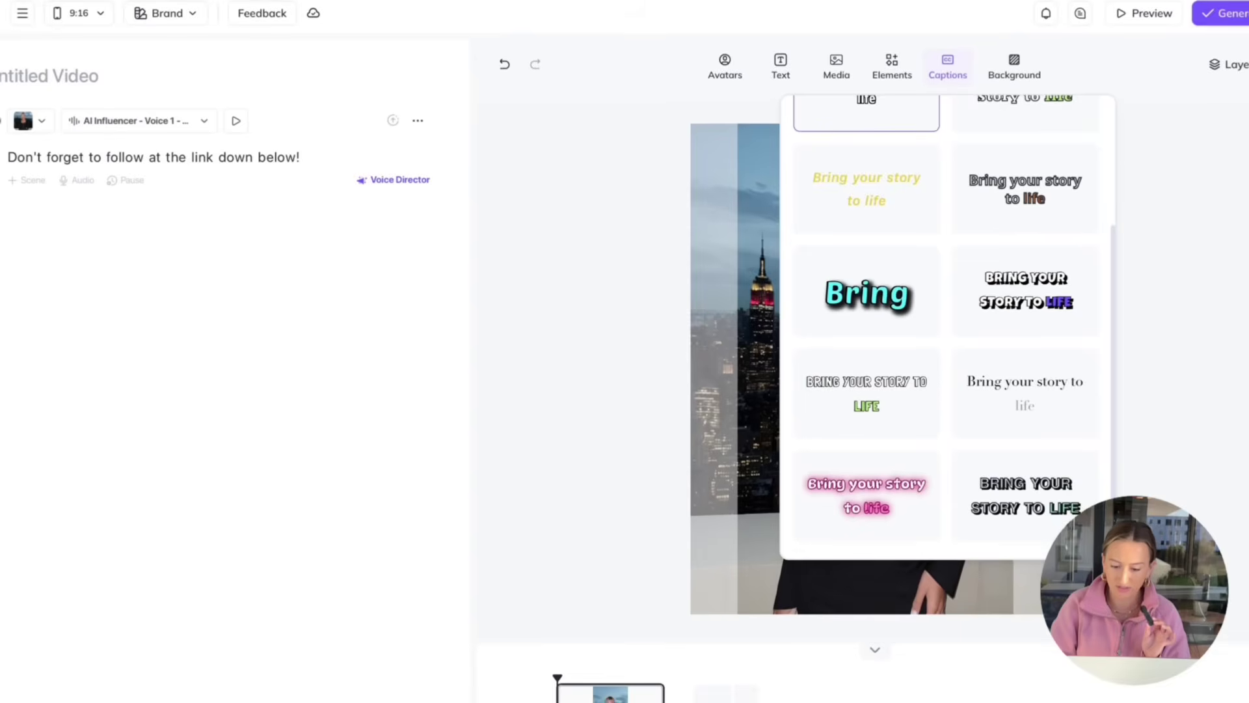
scroll(885, 247, up, 2)
click(884, 244)
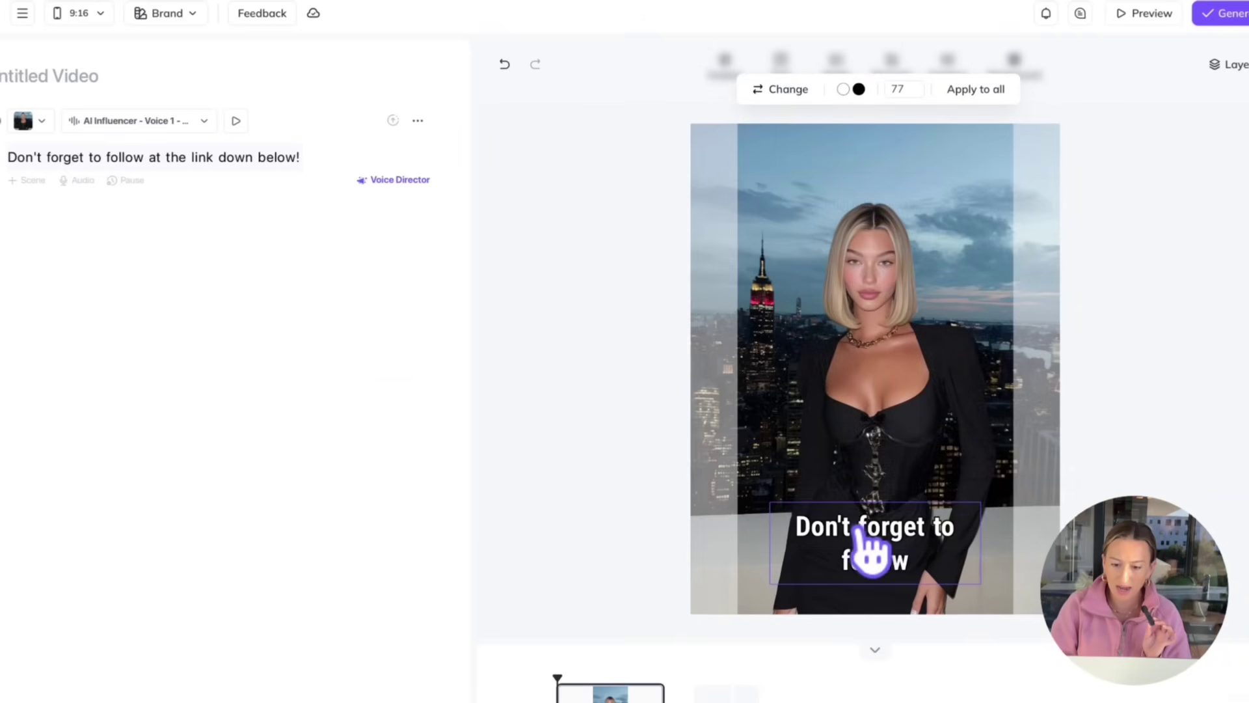
mouse_move(867, 538)
mouse_down()
mouse_move(867, 493)
mouse_move(870, 548)
mouse_up()
click(906, 95)
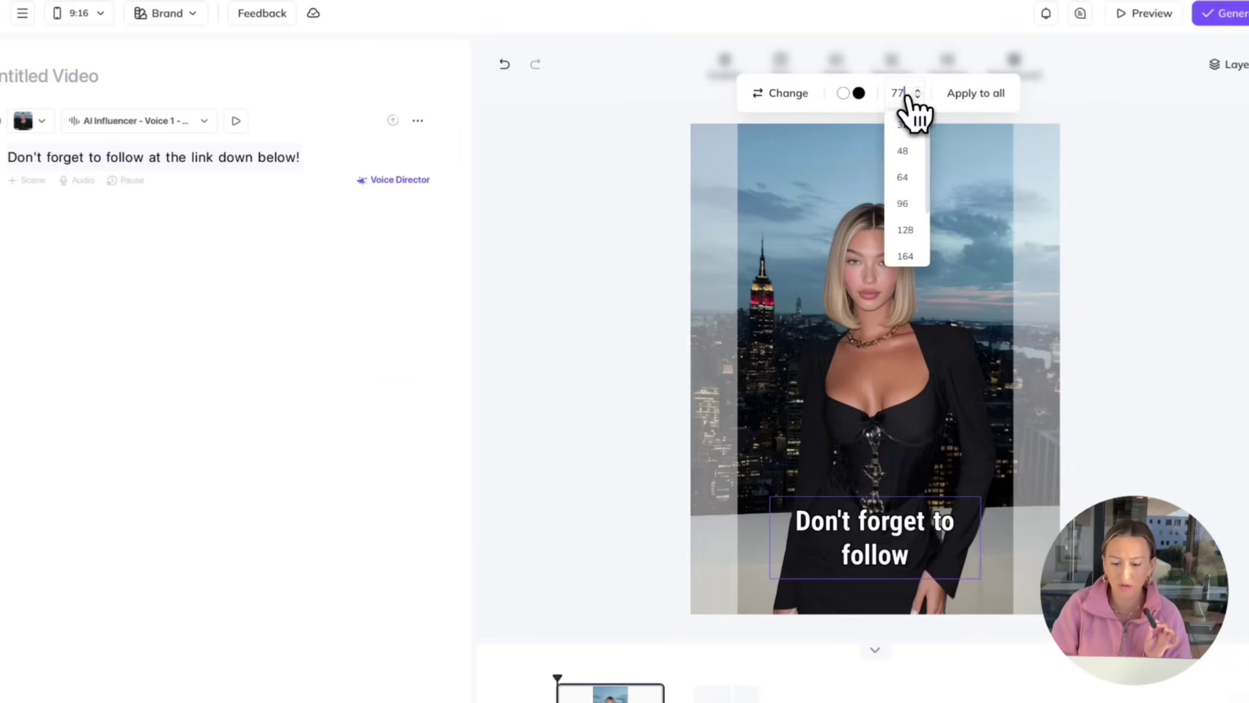
click(904, 152)
drag(919, 537, 917, 525)
Add a new empty second scene and select it in the timeline
click(1161, 321)
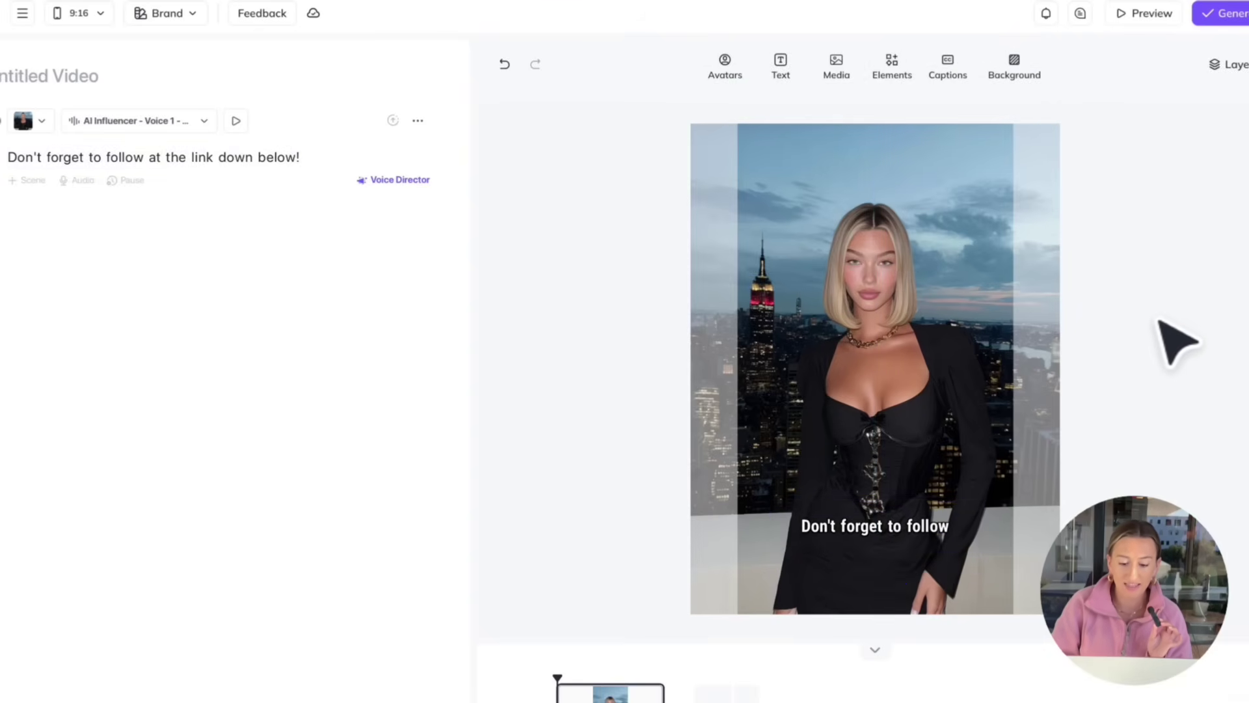
click(716, 693)
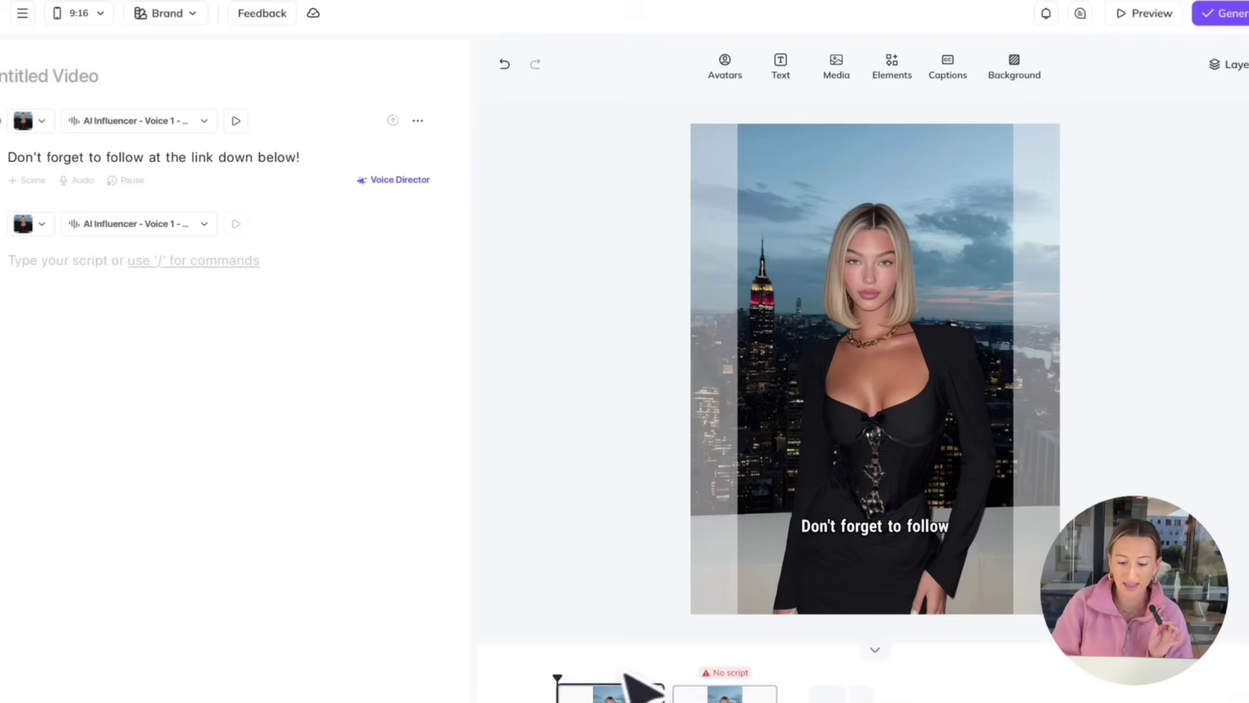
click(727, 694)
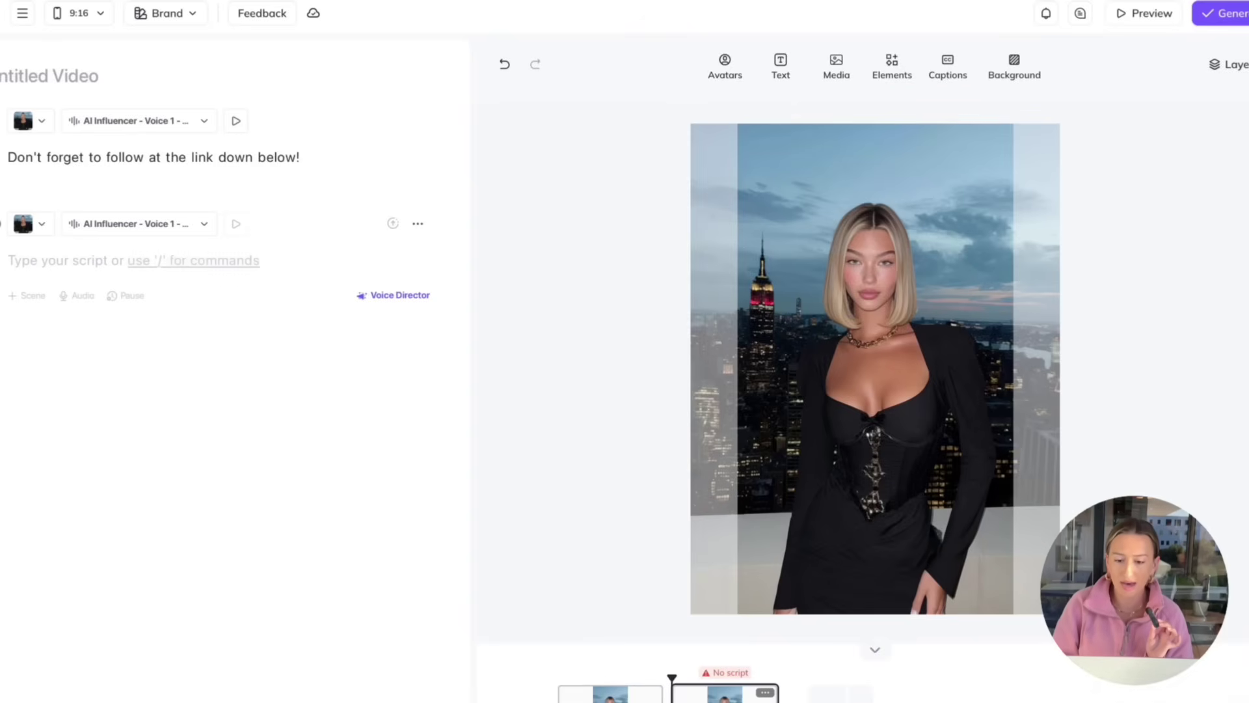
Search media images for 'Instagram' and insert the pink Instagram logo into the scene
click(838, 68)
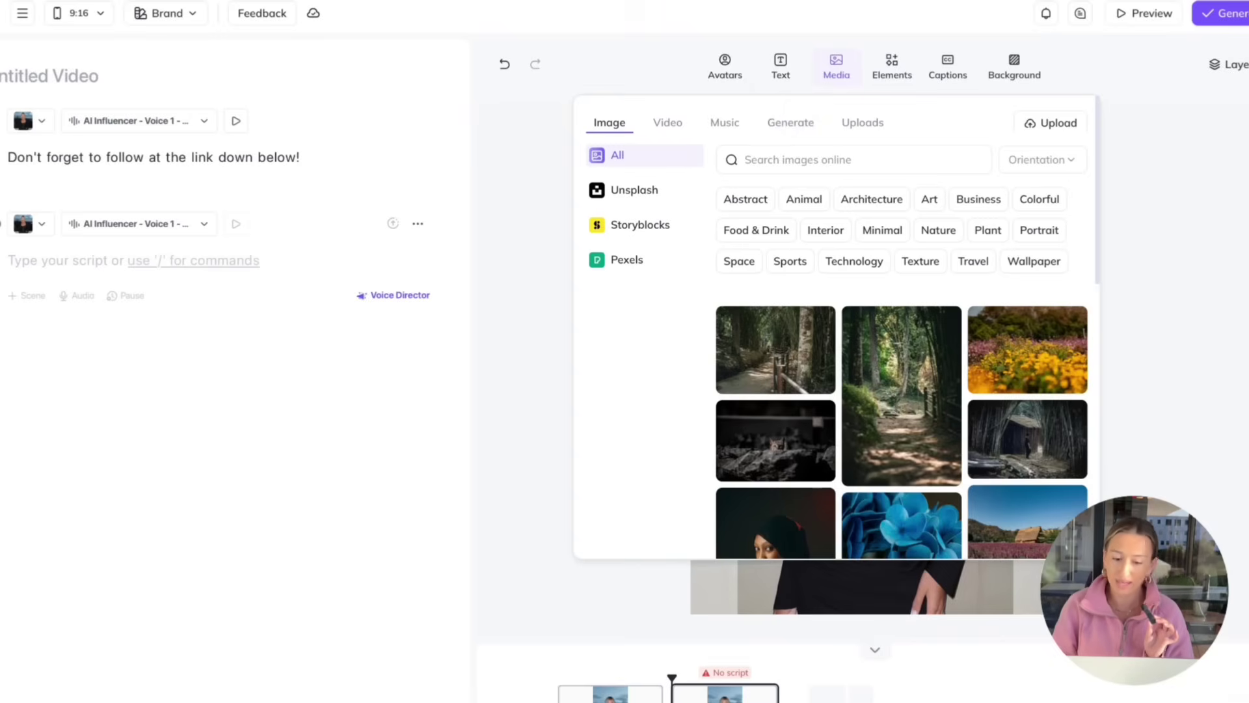
click(757, 161)
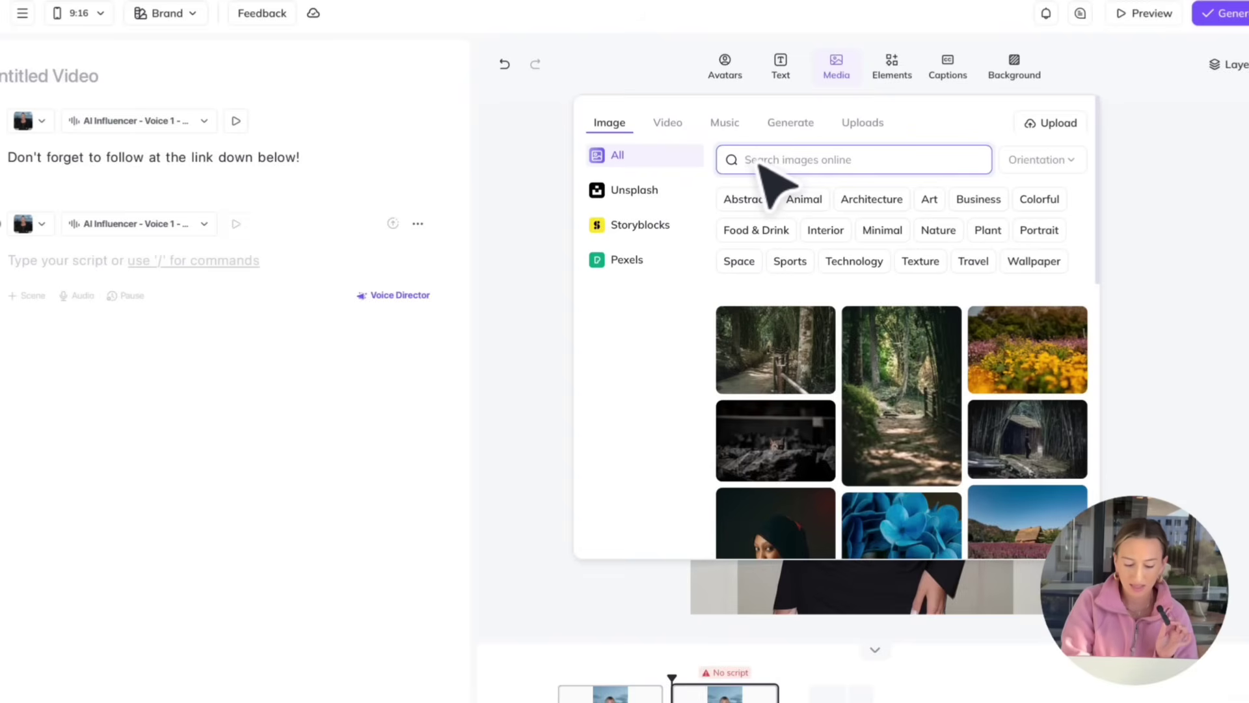
text(Instag)
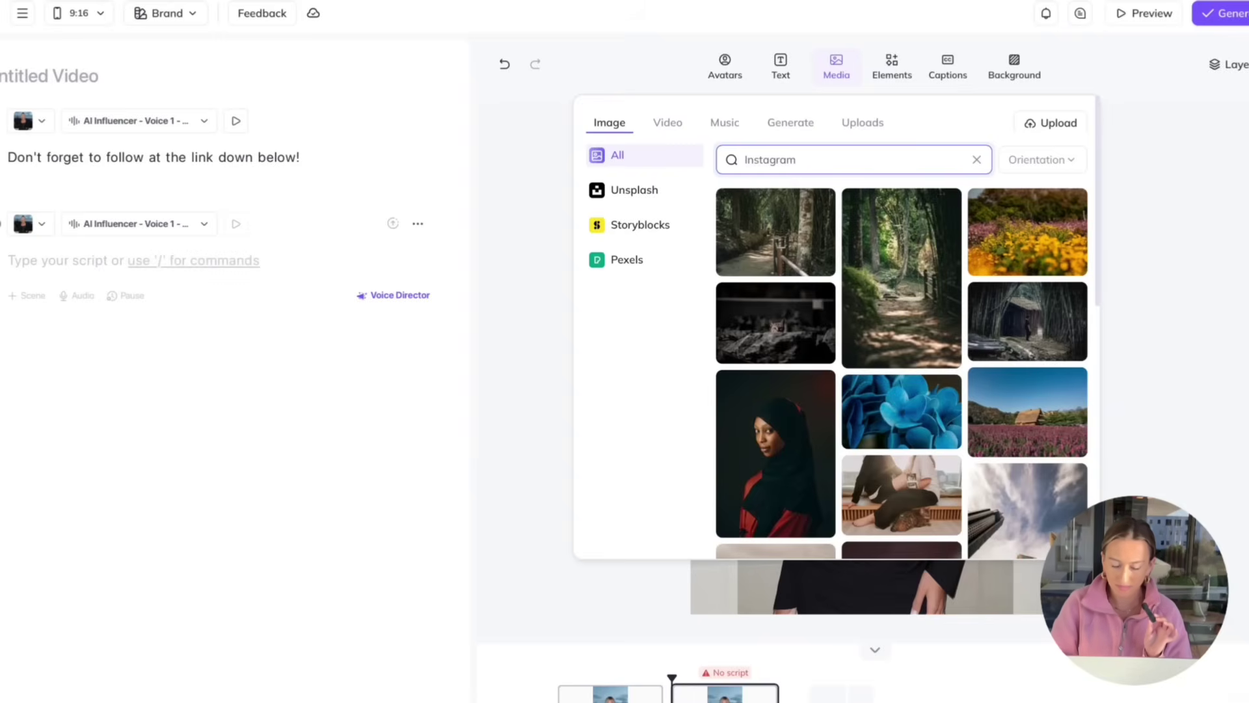
text(ram)
key(Return)
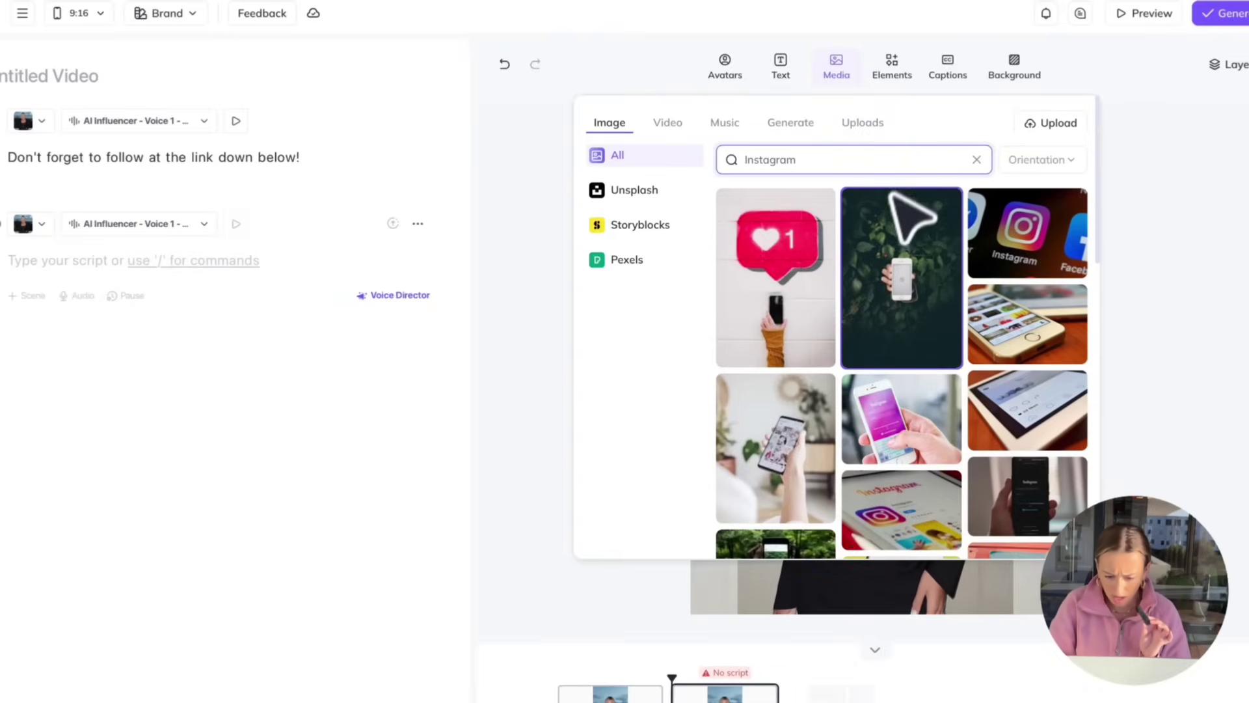
scroll(902, 294, down, 5)
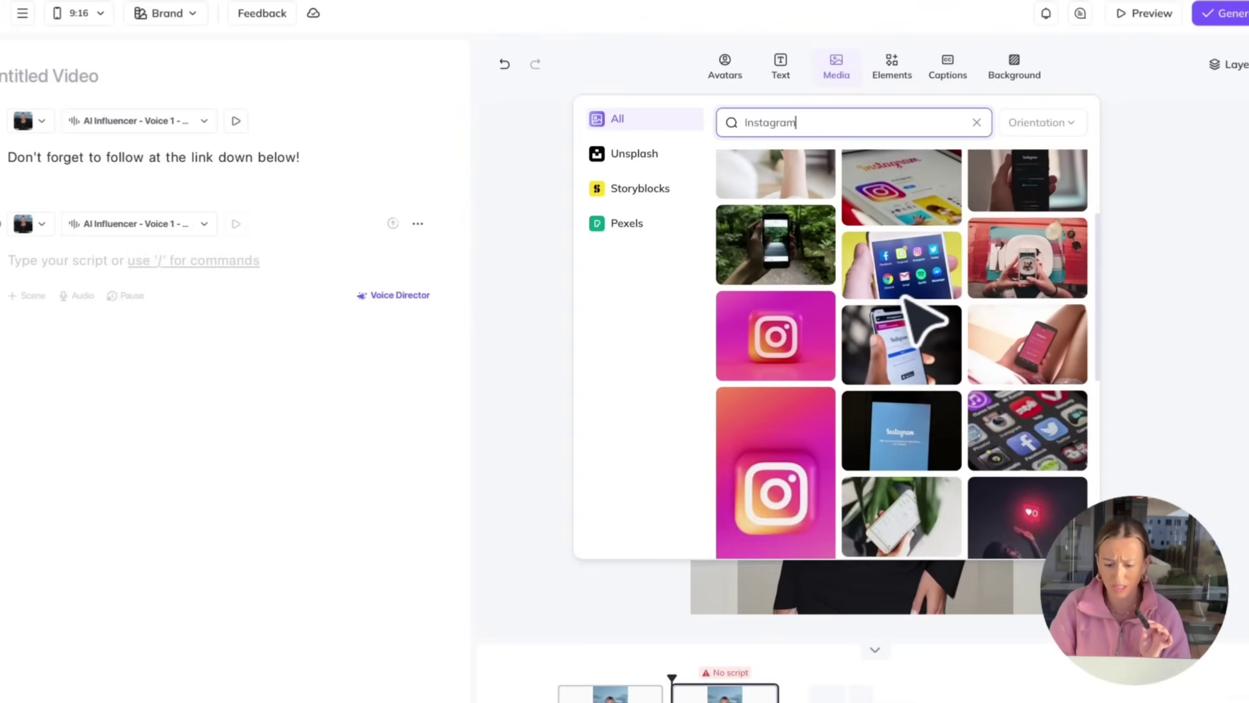
scroll(728, 343, down, 2)
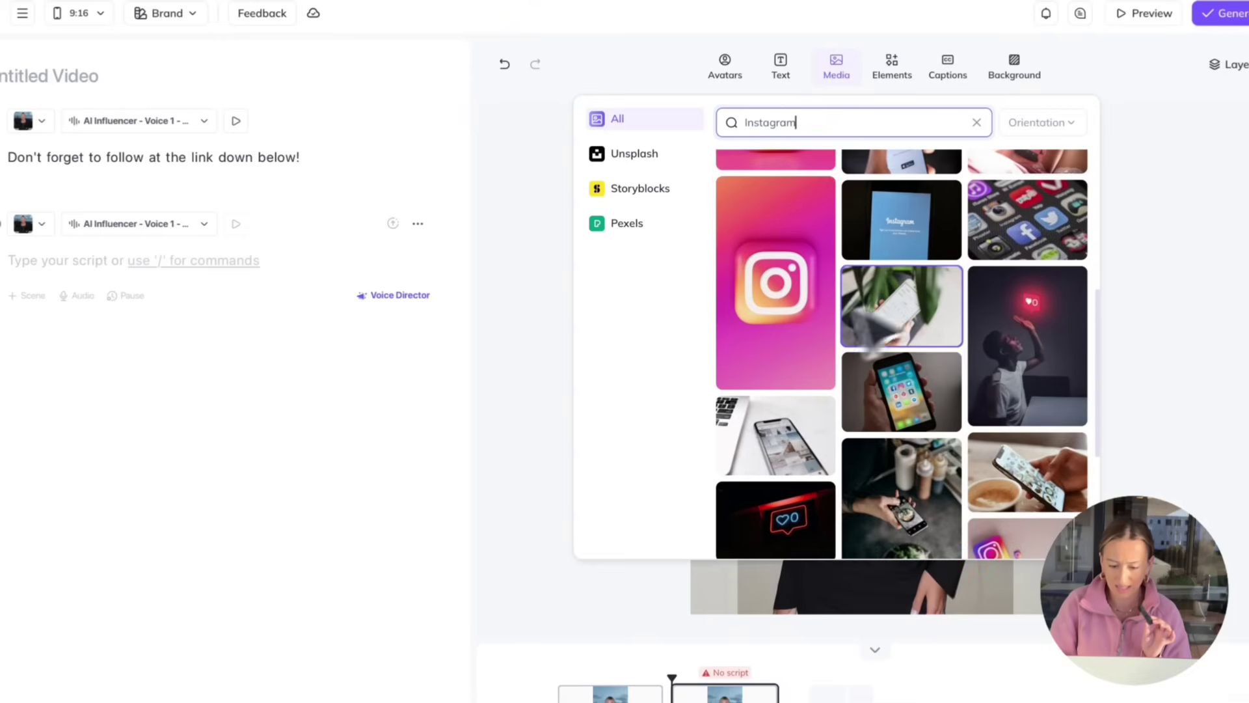
click(747, 365)
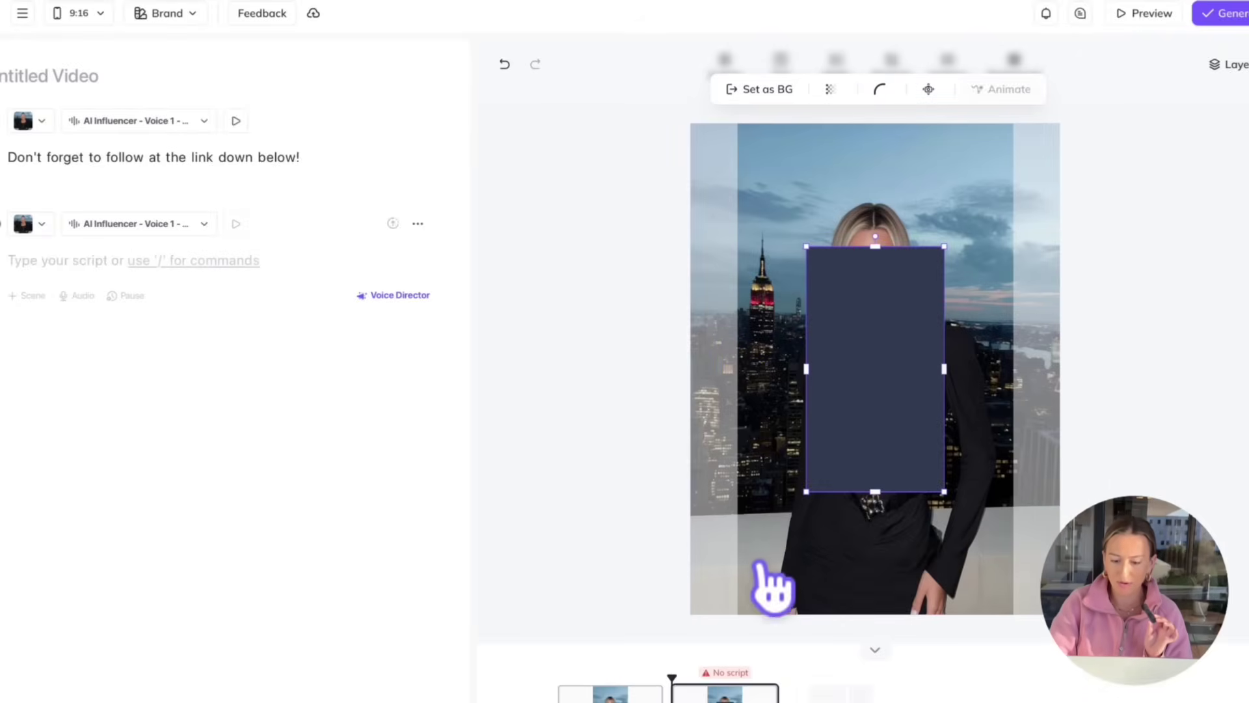
Delete the avatar and set the Instagram image as the scene background
click(832, 188)
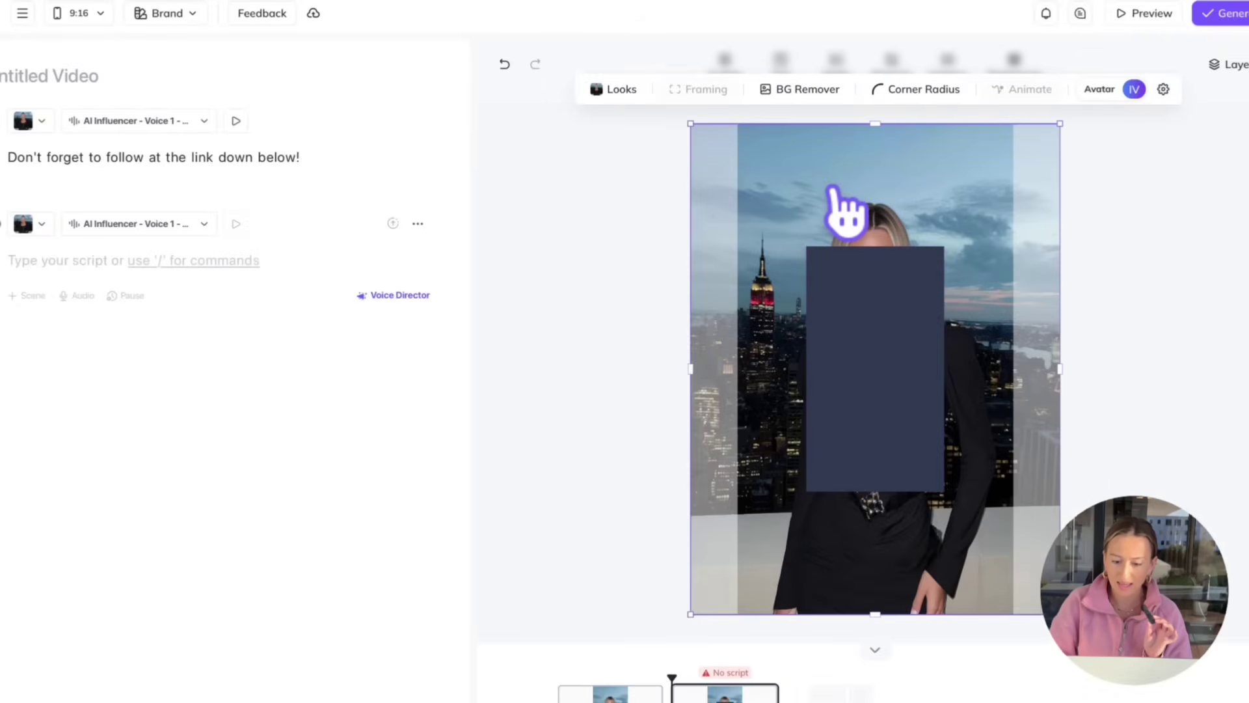
key(Delete)
click(851, 377)
right_click(851, 378)
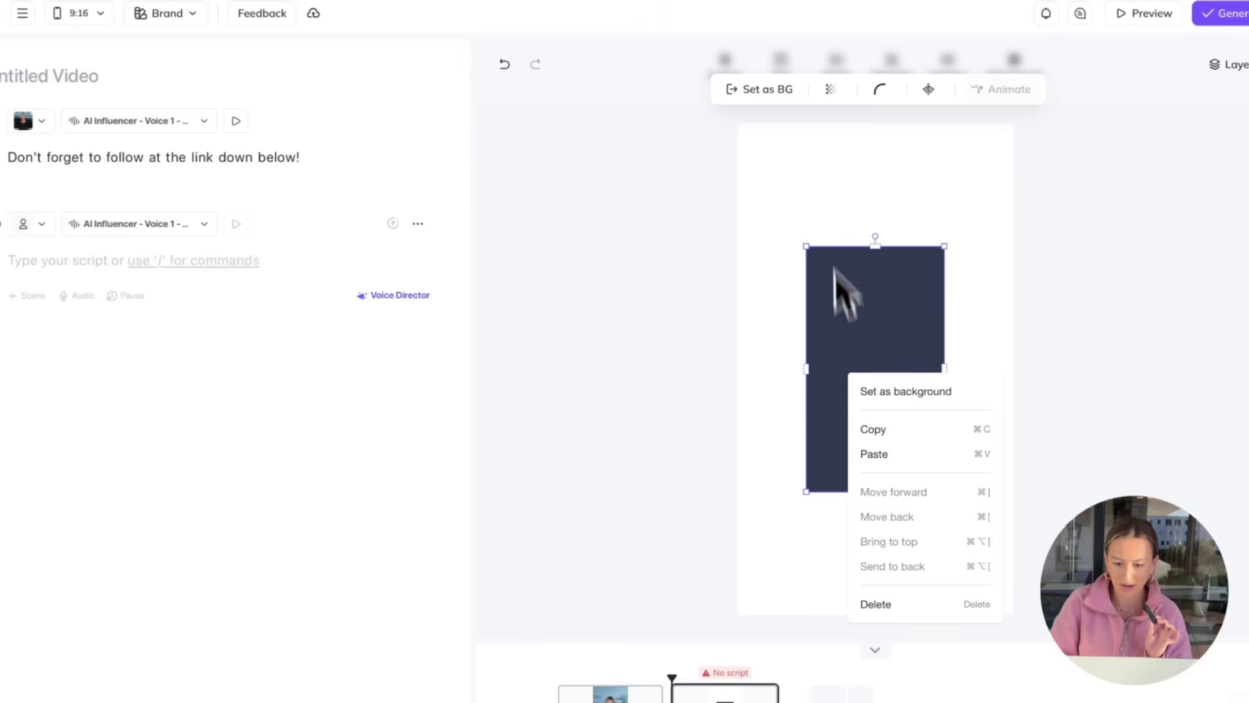
click(906, 392)
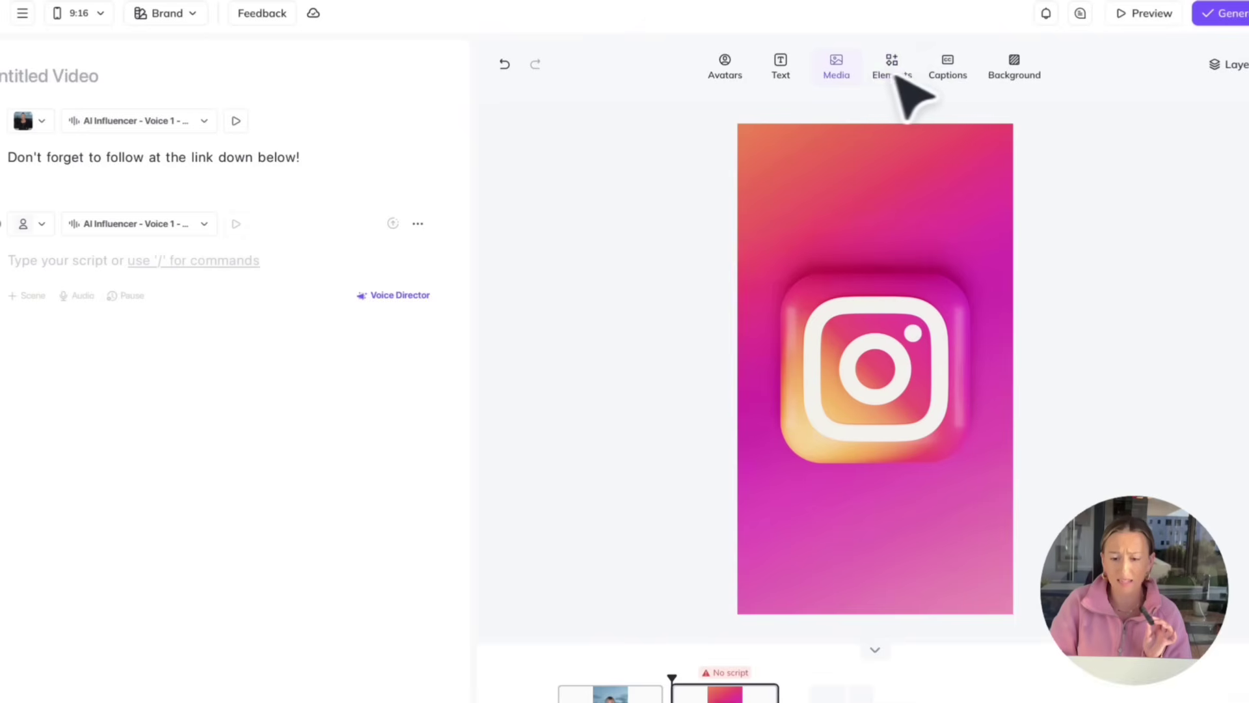
Preview several stock music tracks and add Memories Gone as background music
click(846, 72)
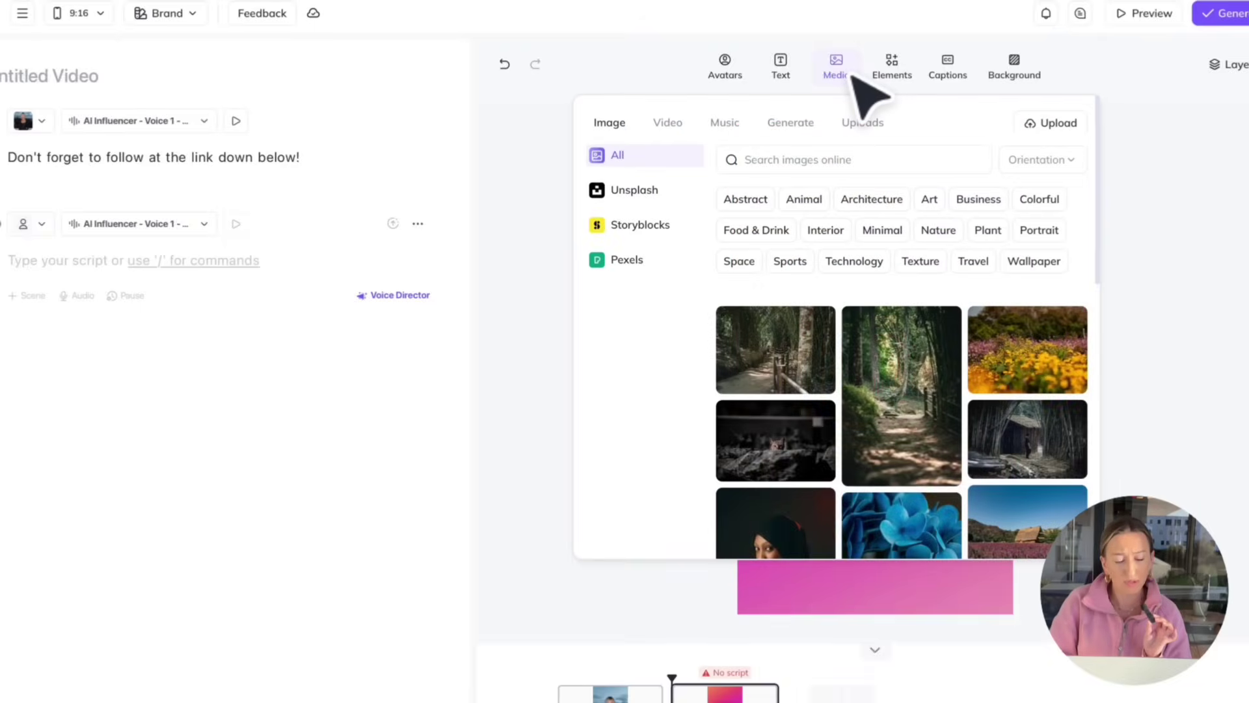
click(725, 124)
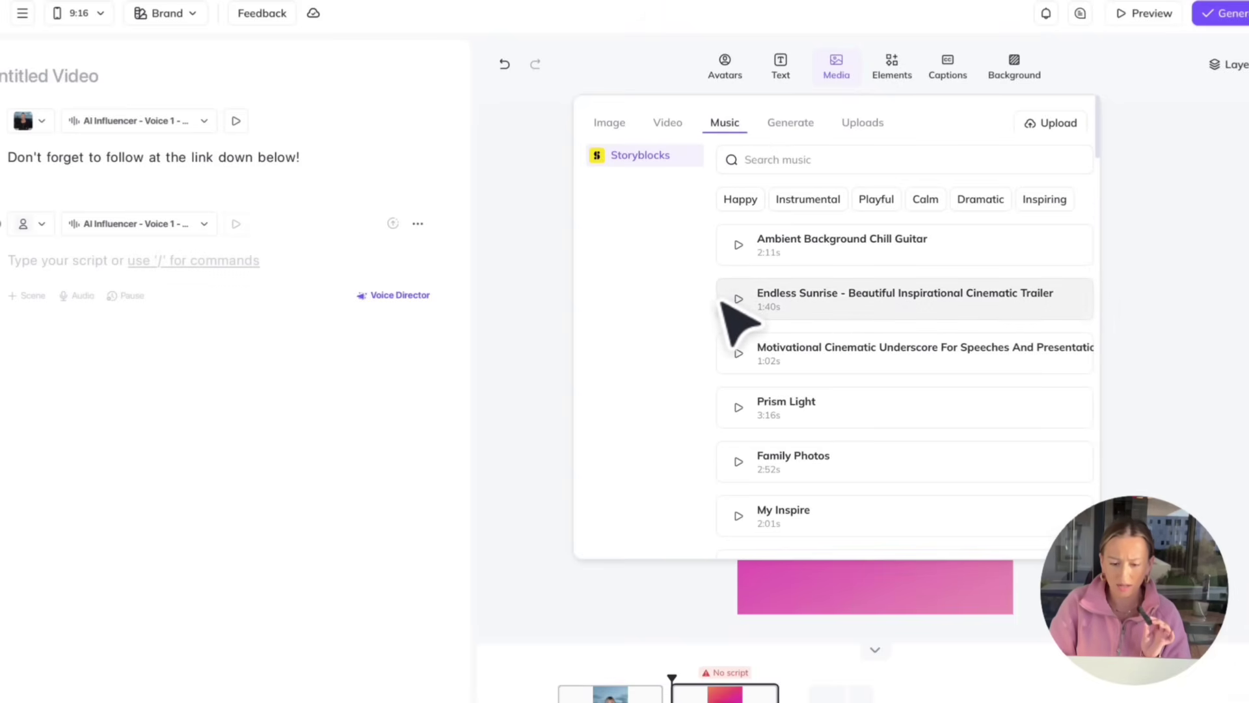
click(740, 248)
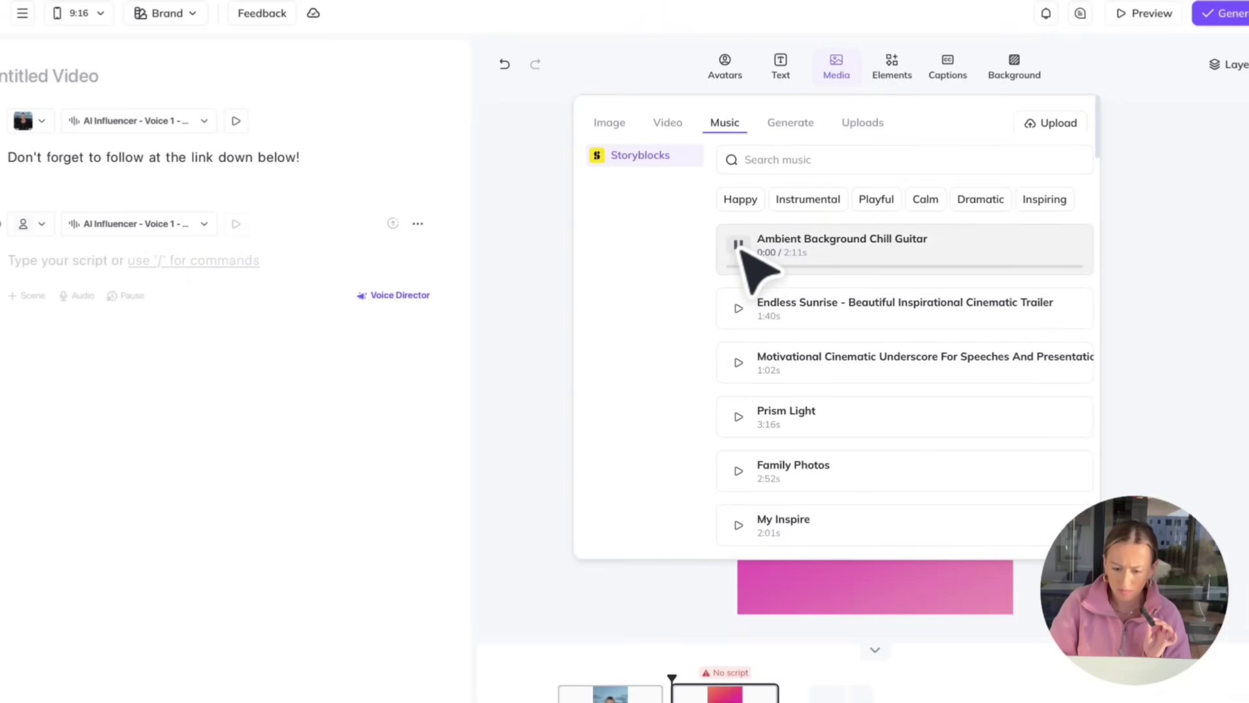
click(738, 305)
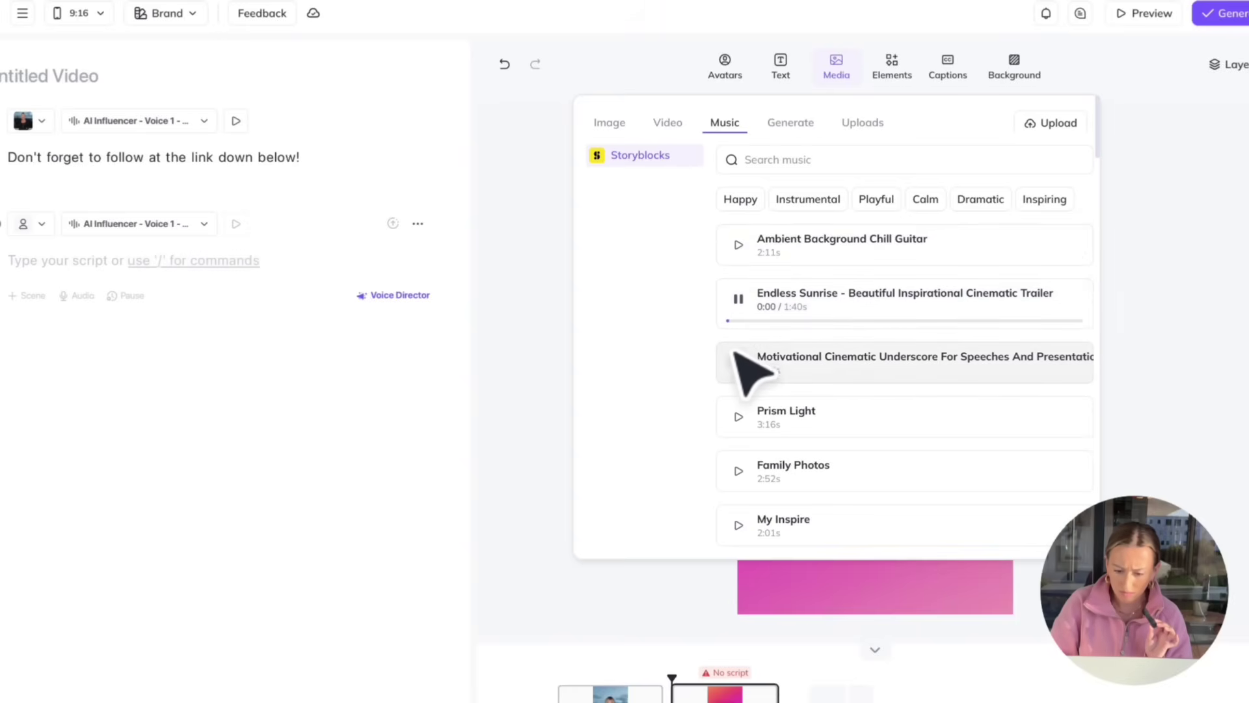
click(738, 361)
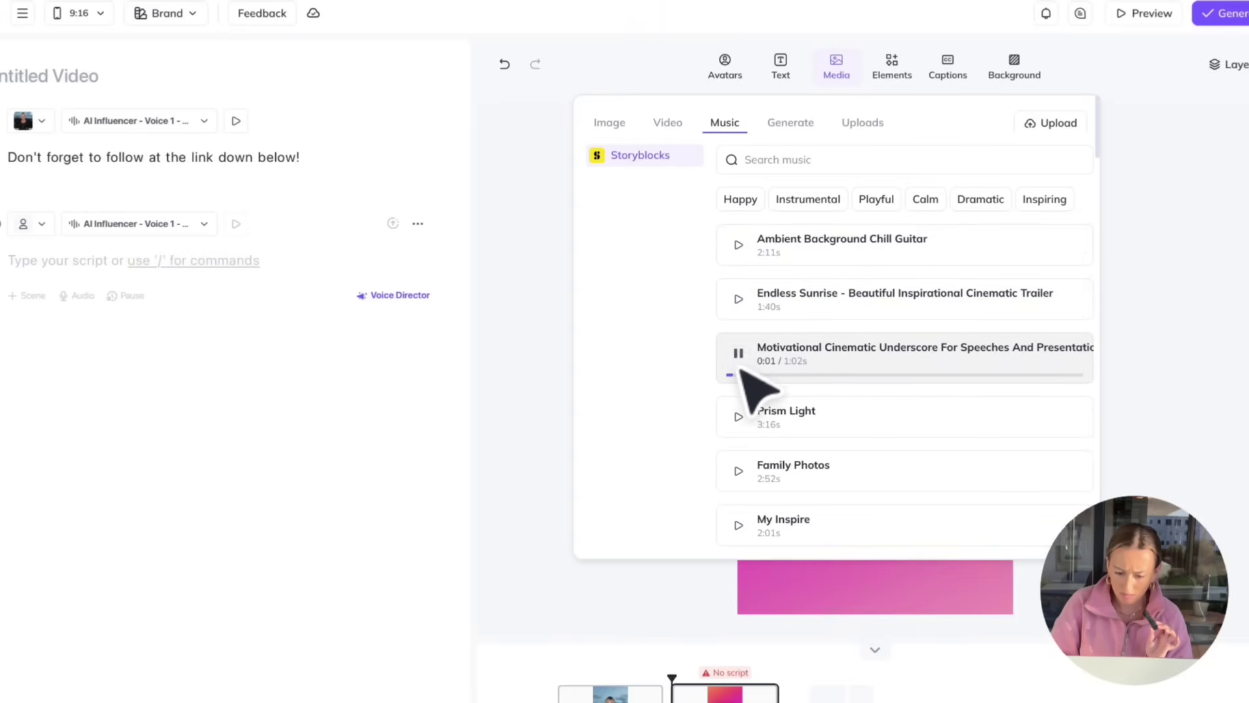
scroll(753, 475, down, 1)
click(739, 445)
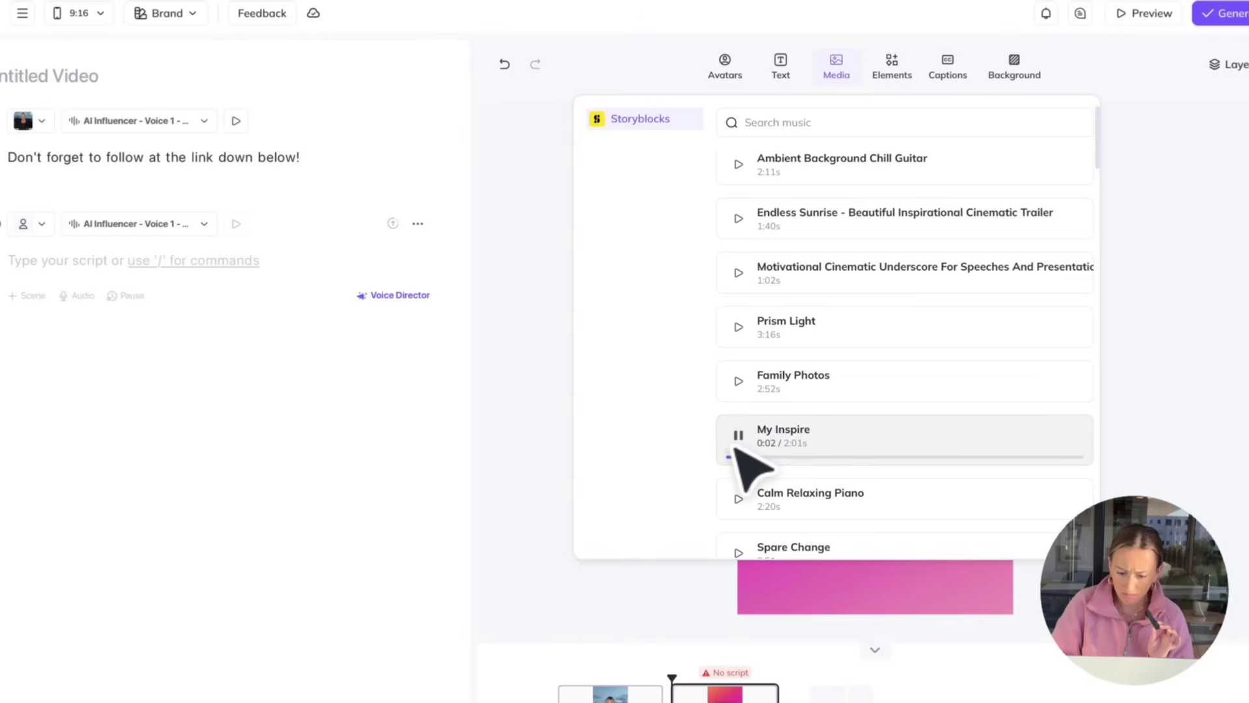
scroll(742, 443, down, 1)
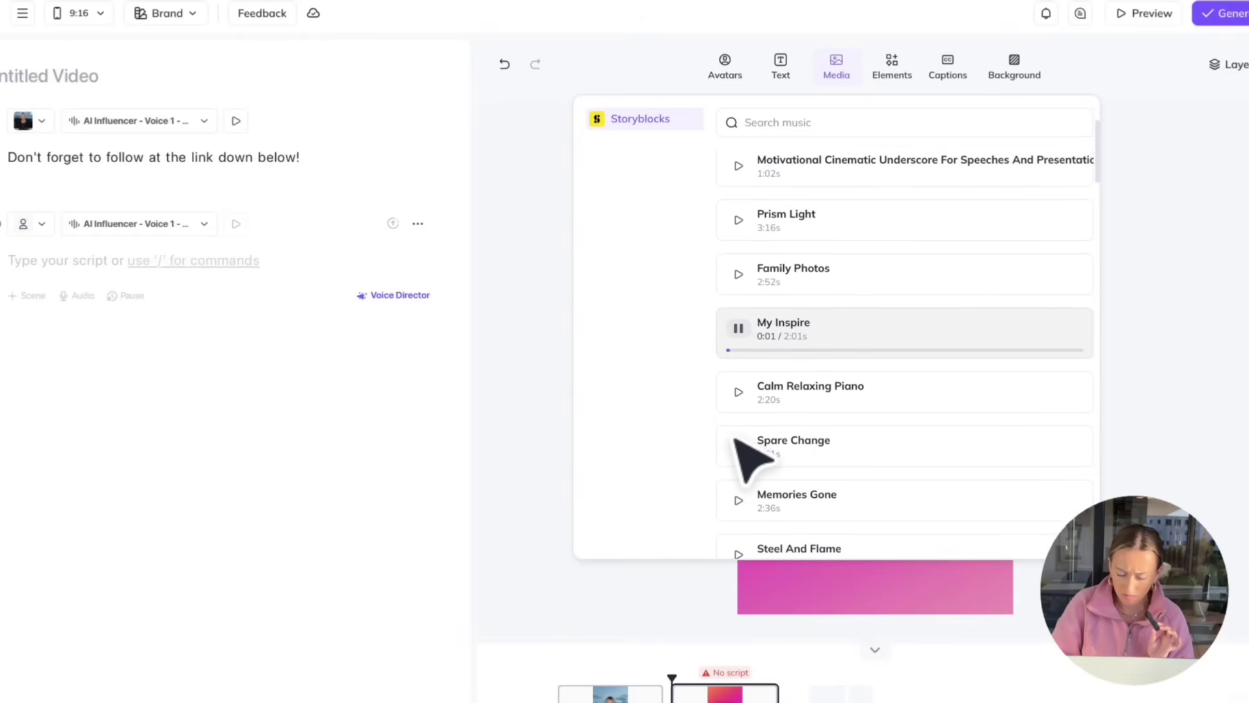
click(739, 502)
scroll(739, 507, down, 2)
scroll(744, 514, down, 1)
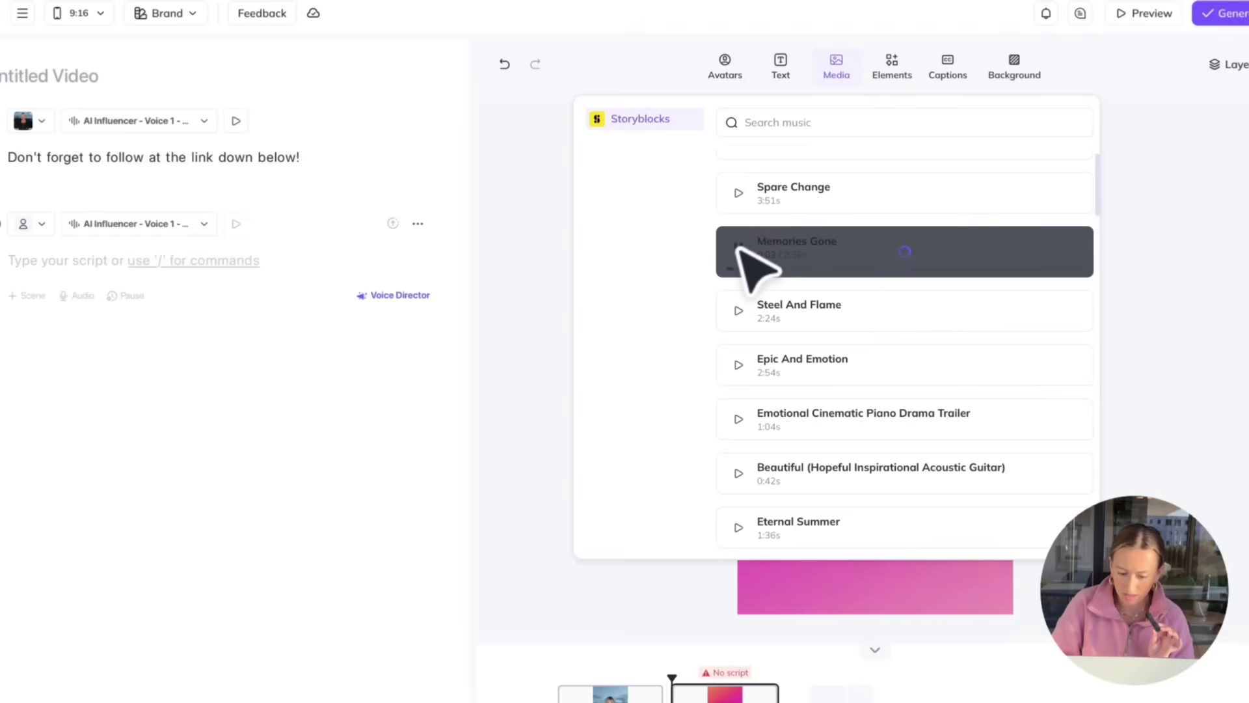
click(748, 265)
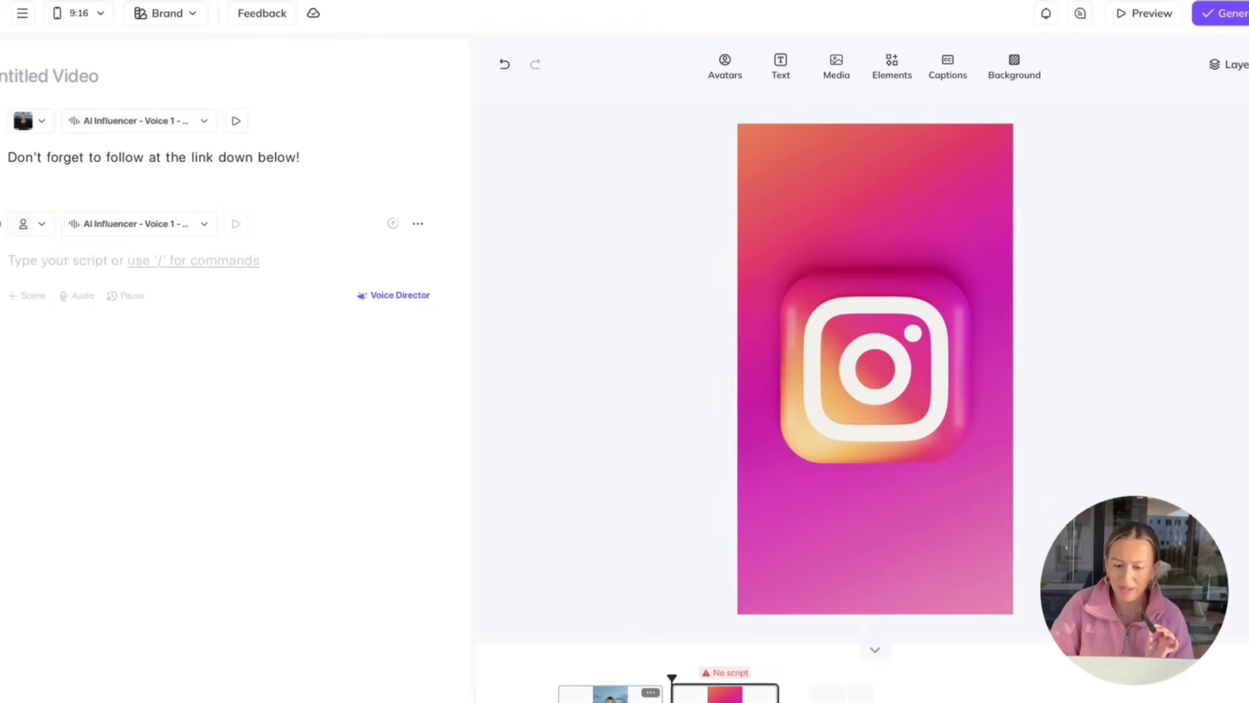
Add the Storyblocks track Ambient Background Chill Guitar as background music instead
click(843, 72)
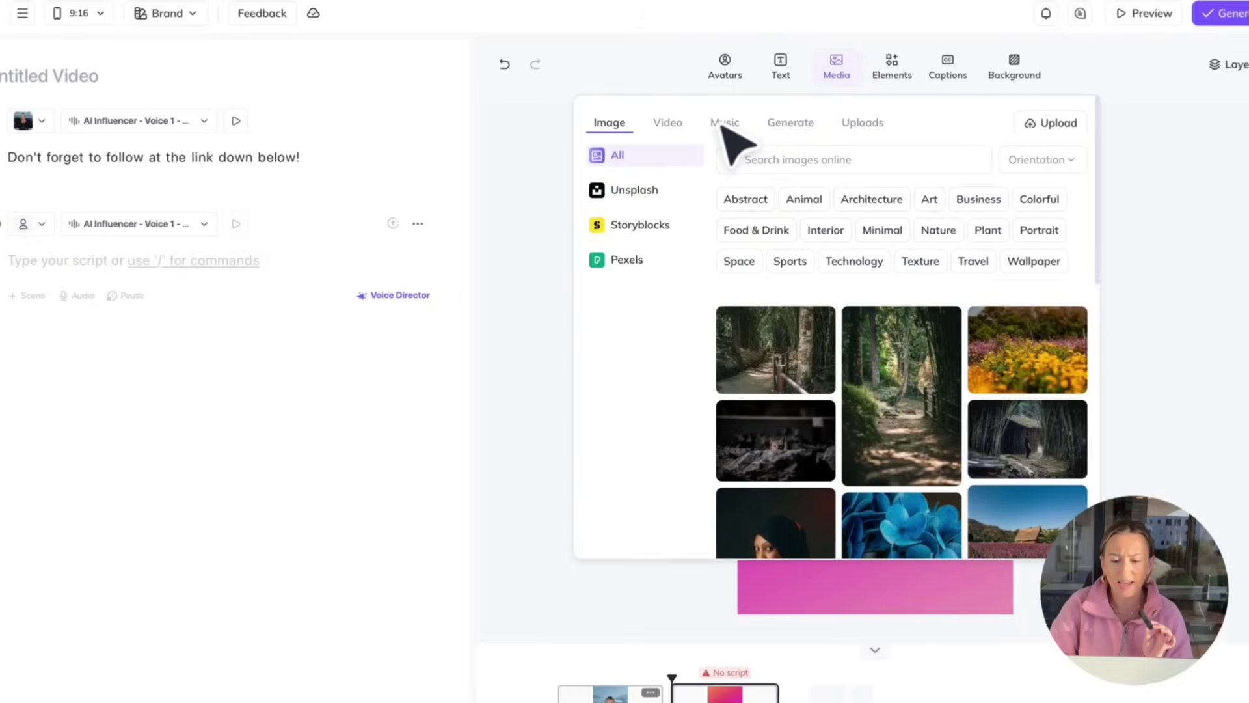
click(724, 125)
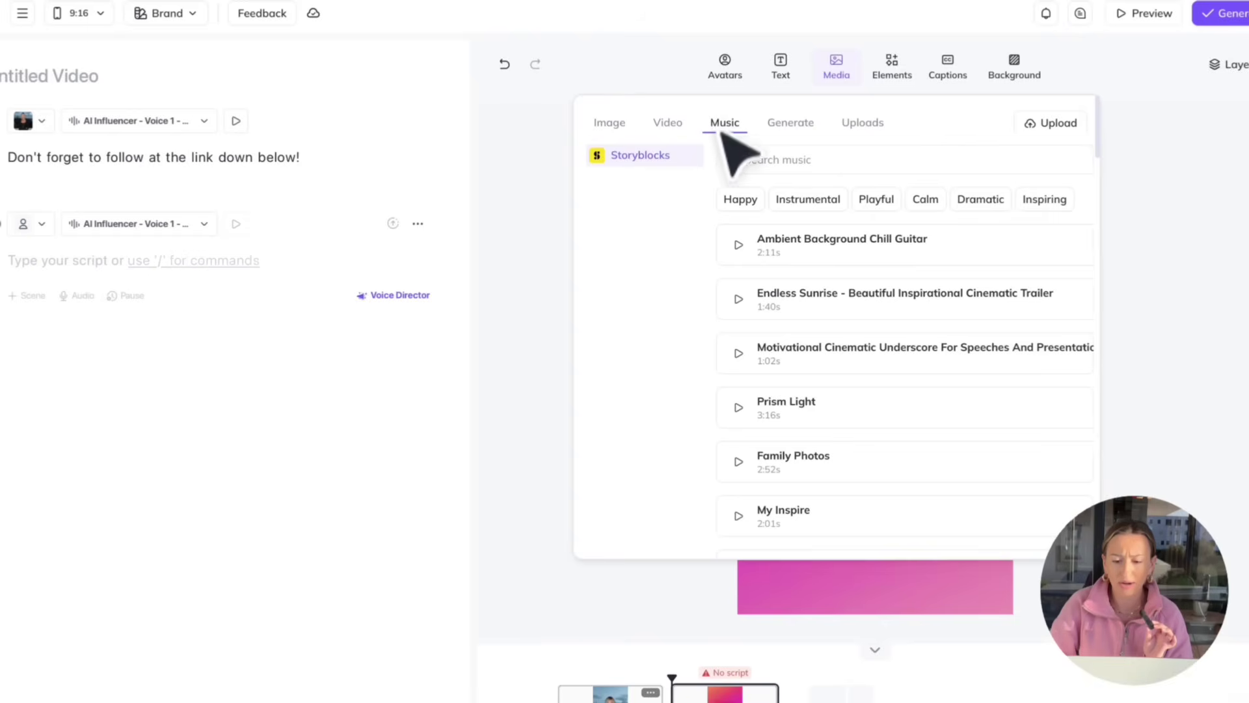
click(827, 255)
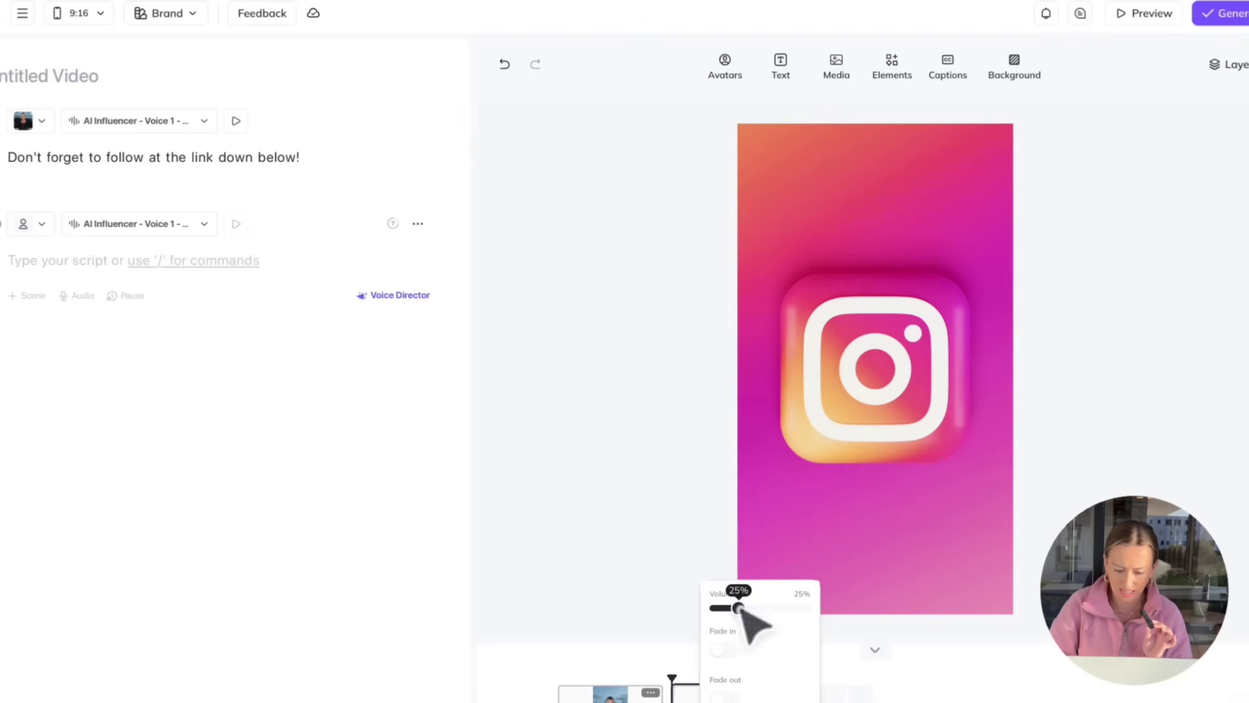
Lower the background music volume to about 8% and return to the first avatar scene
drag(739, 607, 719, 608)
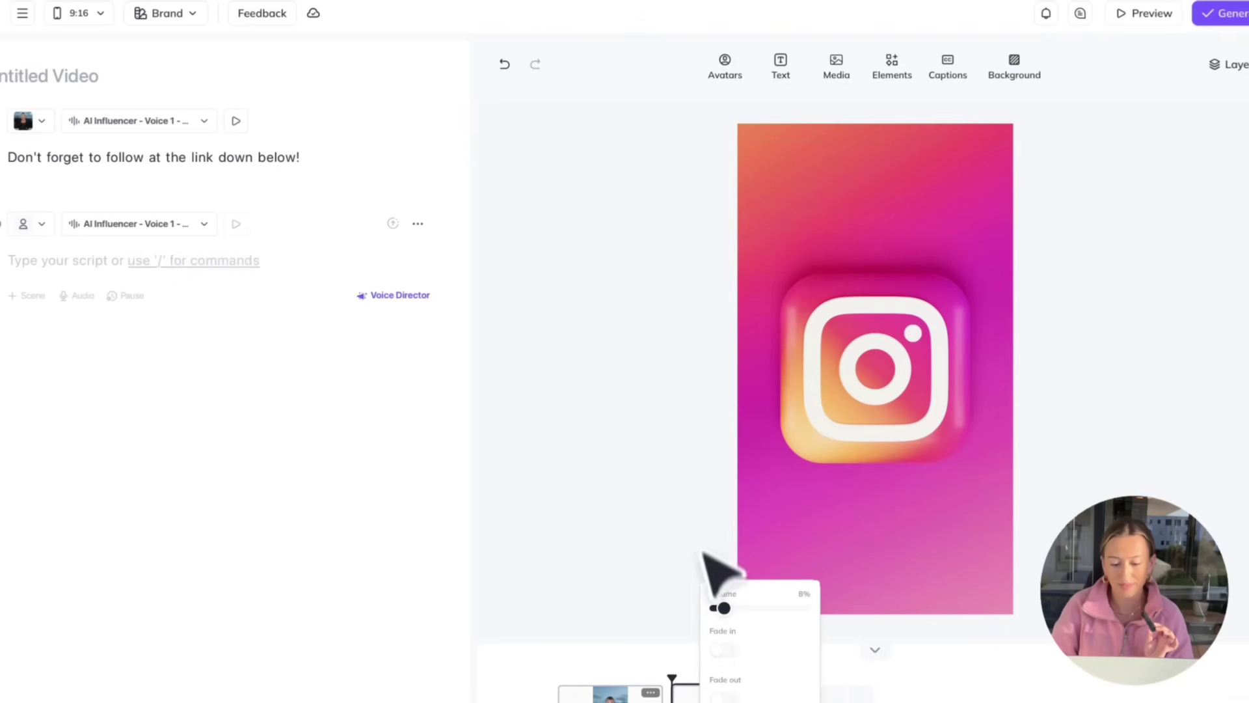
click(702, 529)
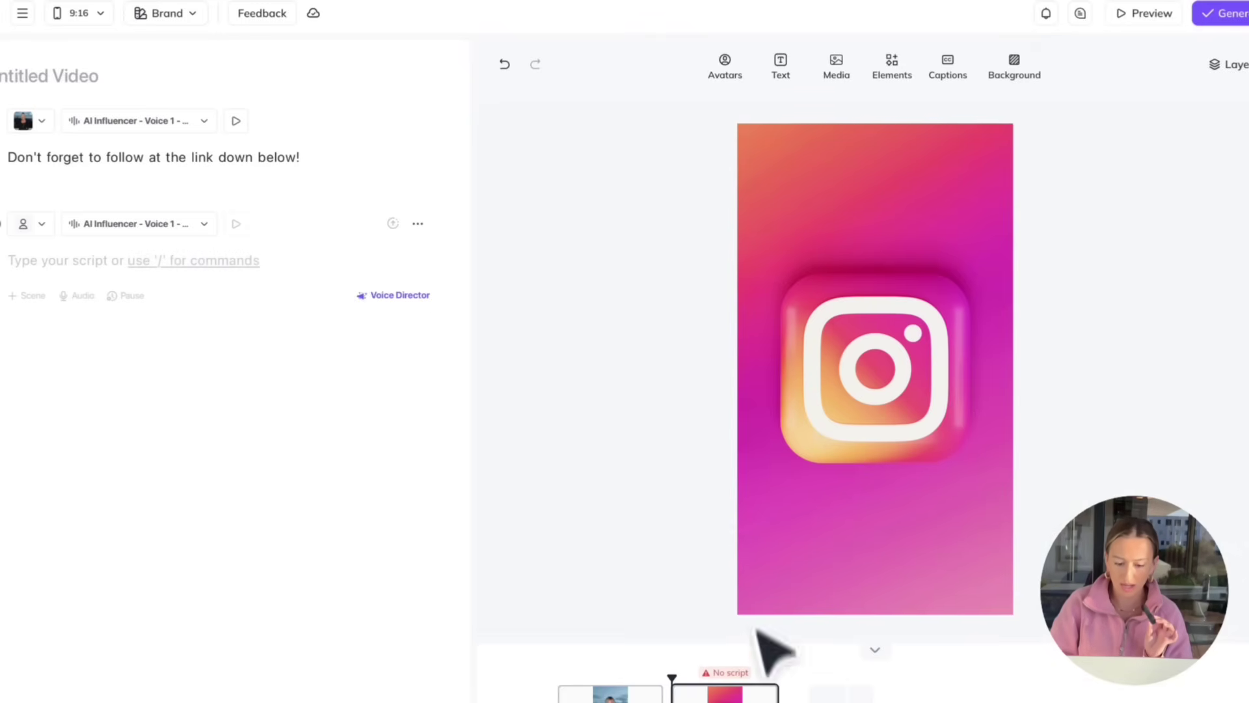
click(641, 689)
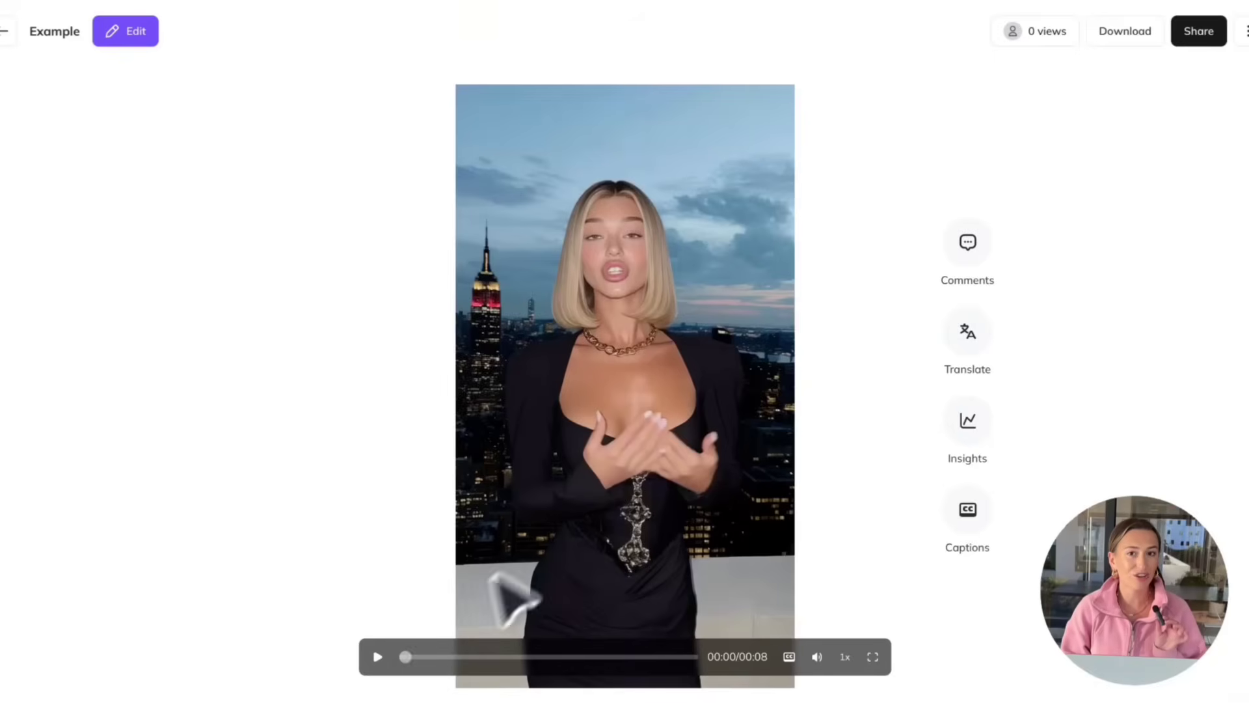
Play and pause the finished Instagram-ending video, then rewind it to the start
click(571, 543)
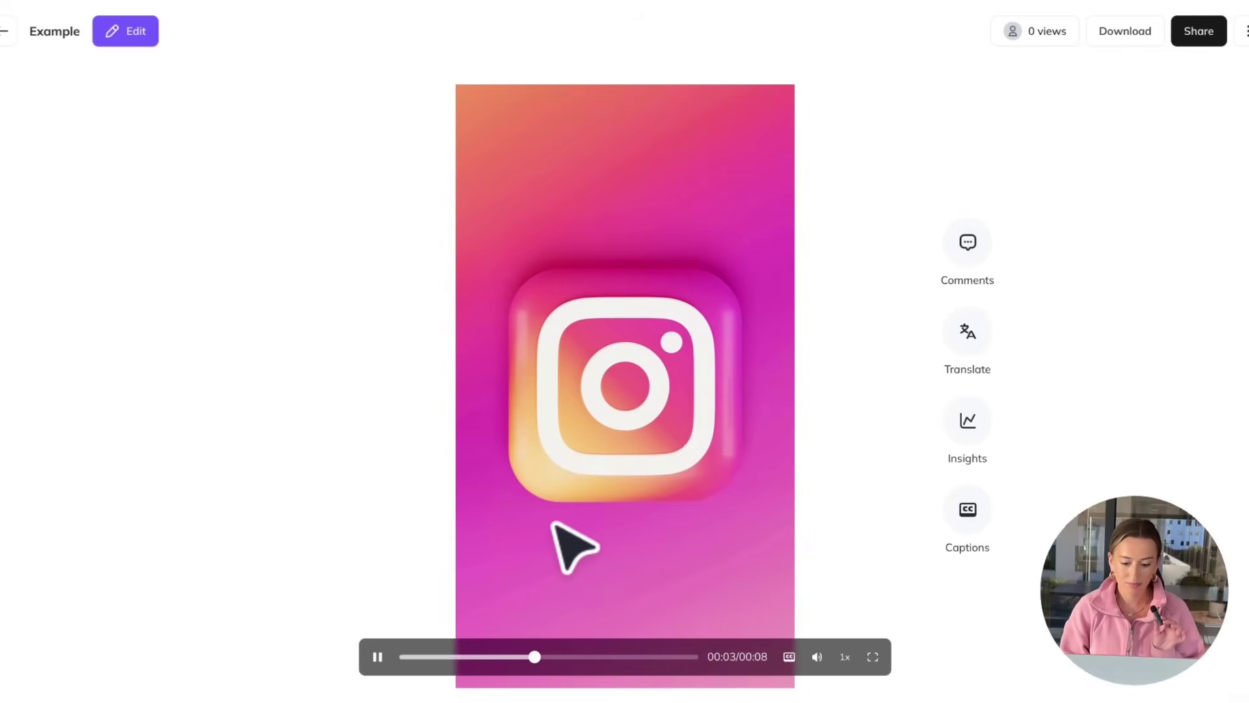
click(571, 543)
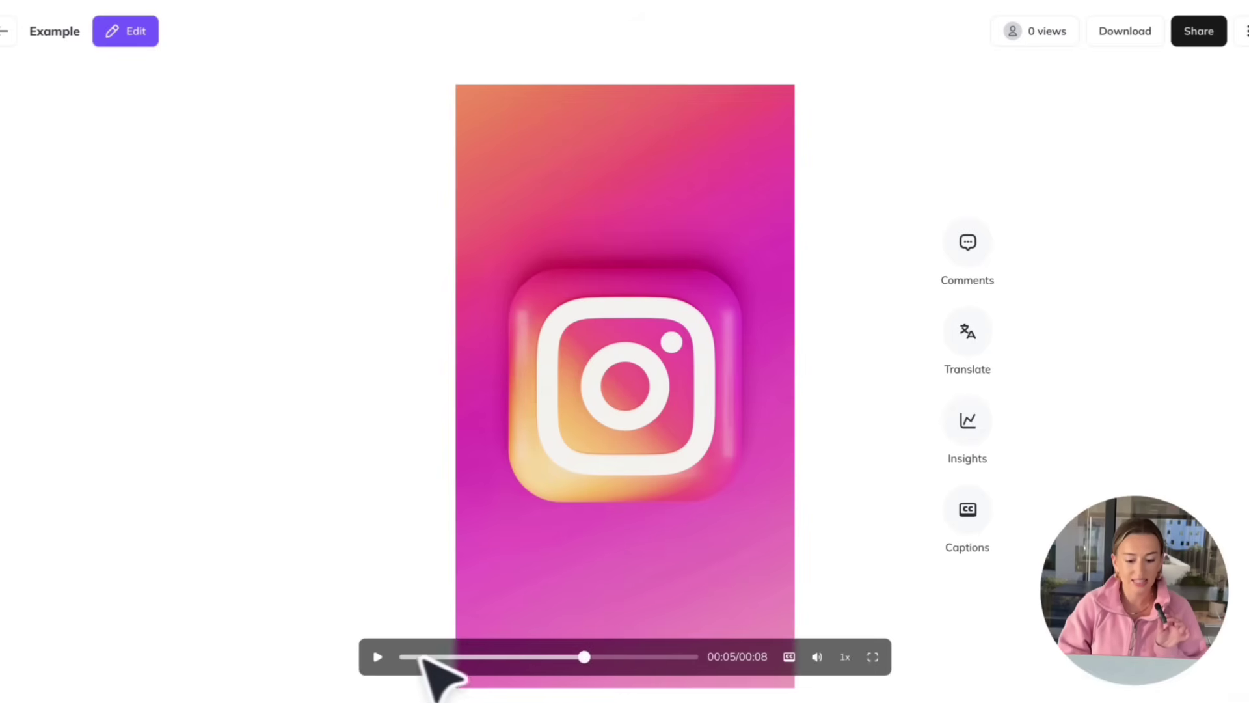
click(408, 656)
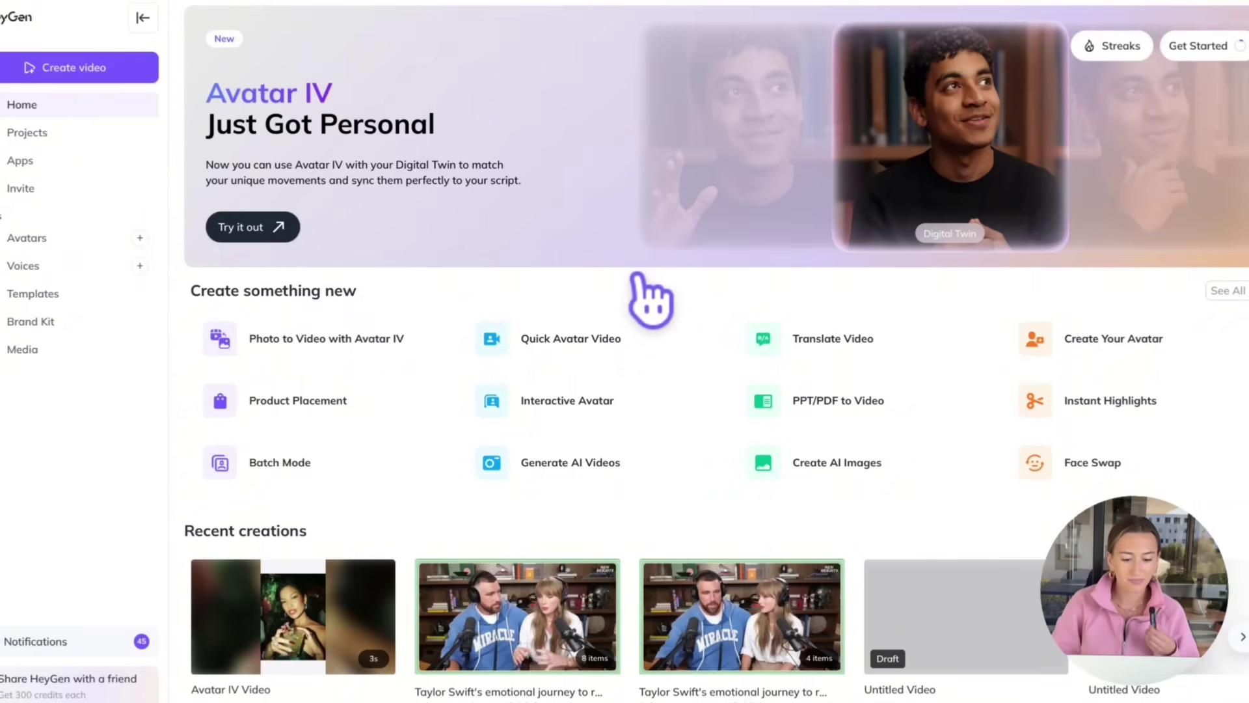
Start an Avatar IV photo-to-video with the rooftop skyline photo and go to the Script box
click(335, 355)
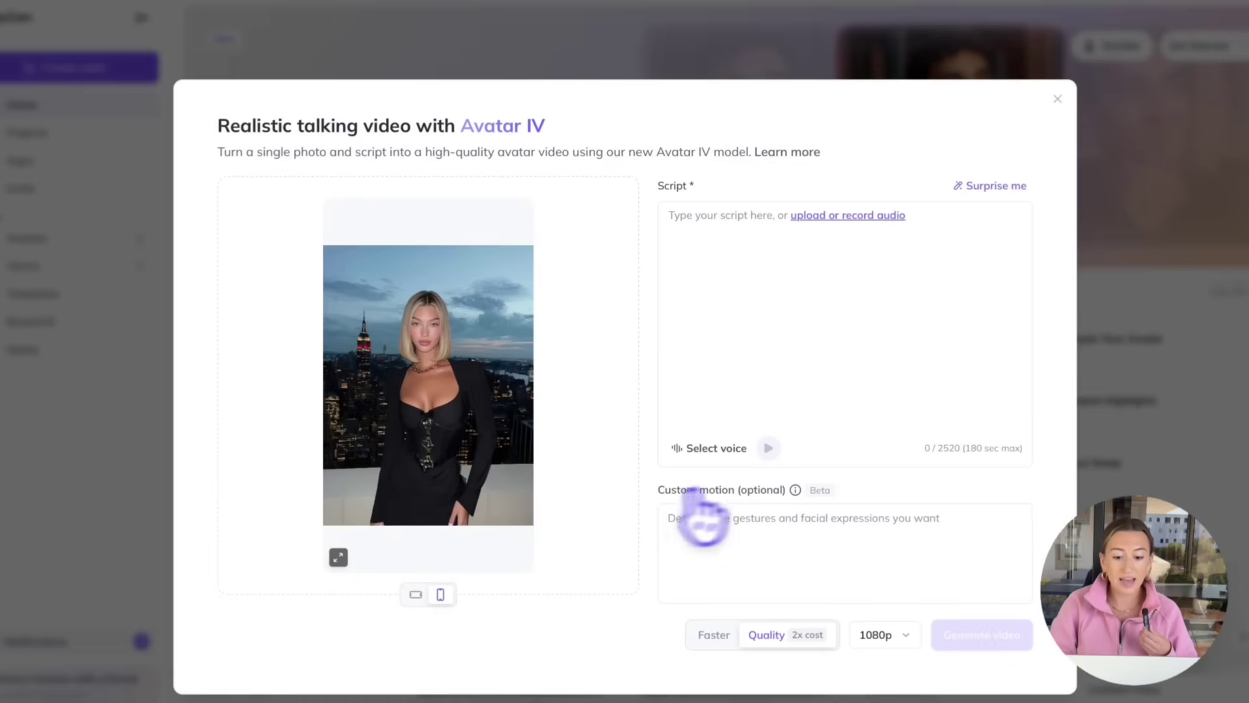
click(781, 307)
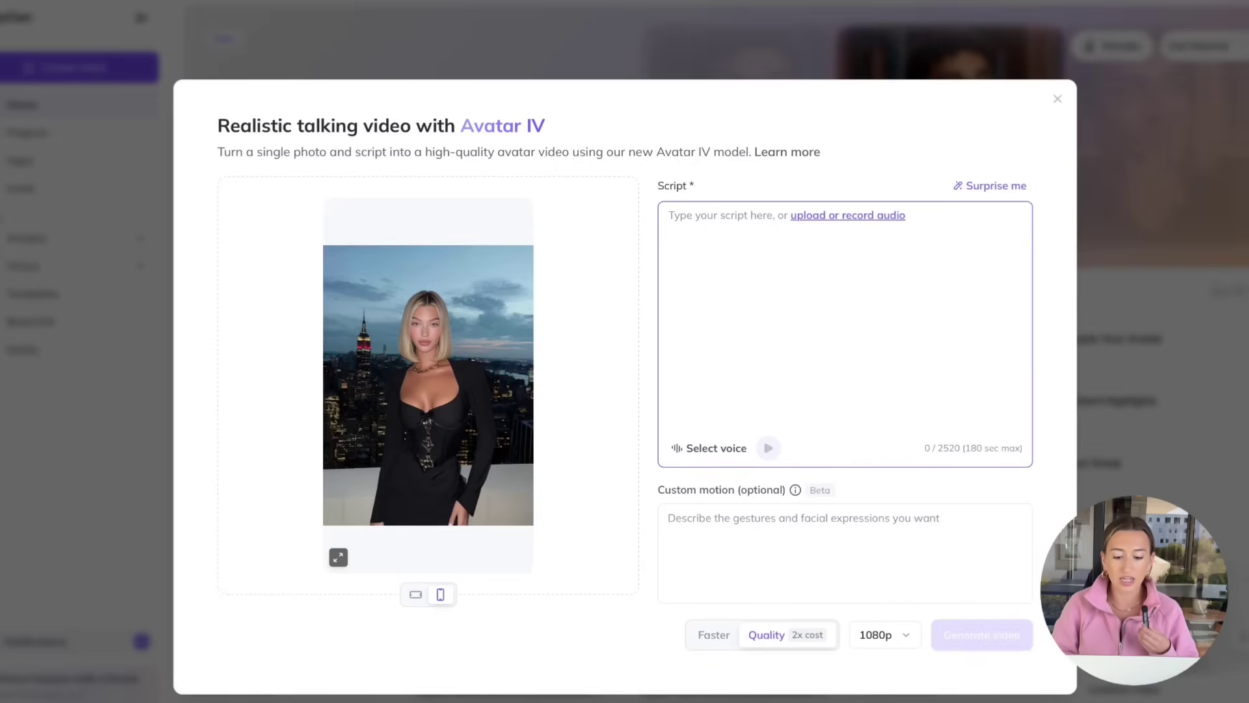
Browse the HeyGen Library voices without choosing one
click(703, 452)
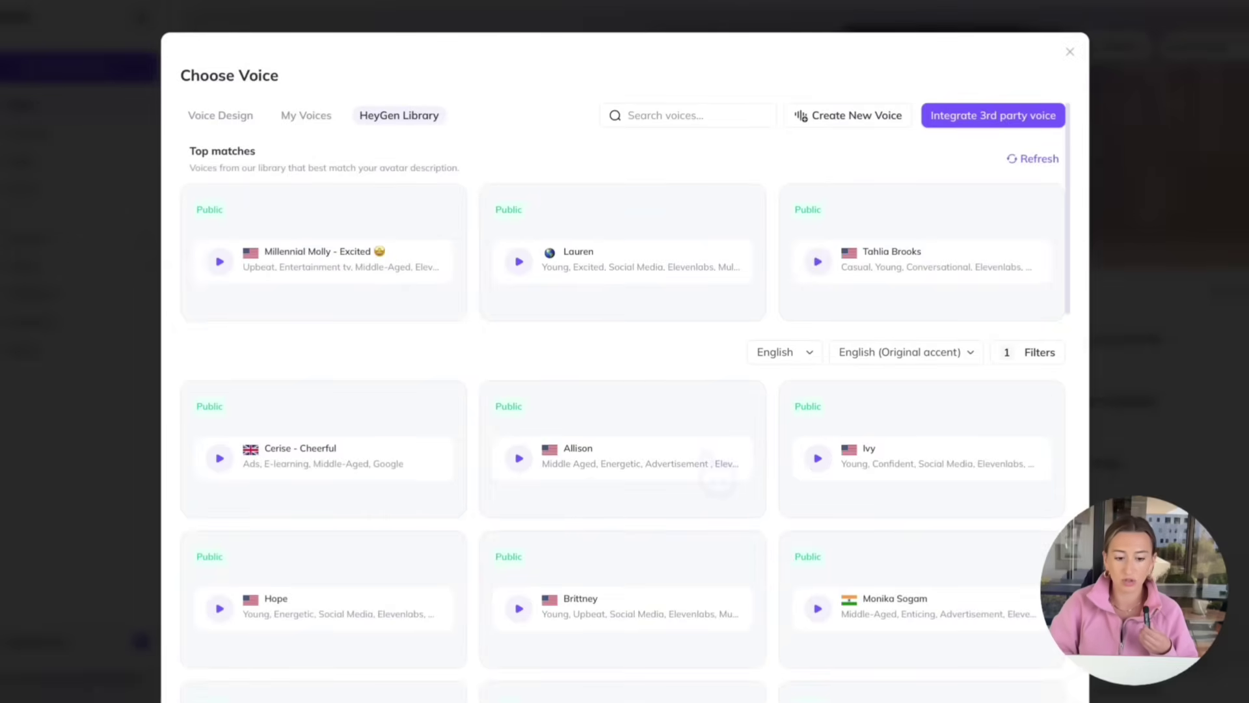
scroll(716, 467, down, 11)
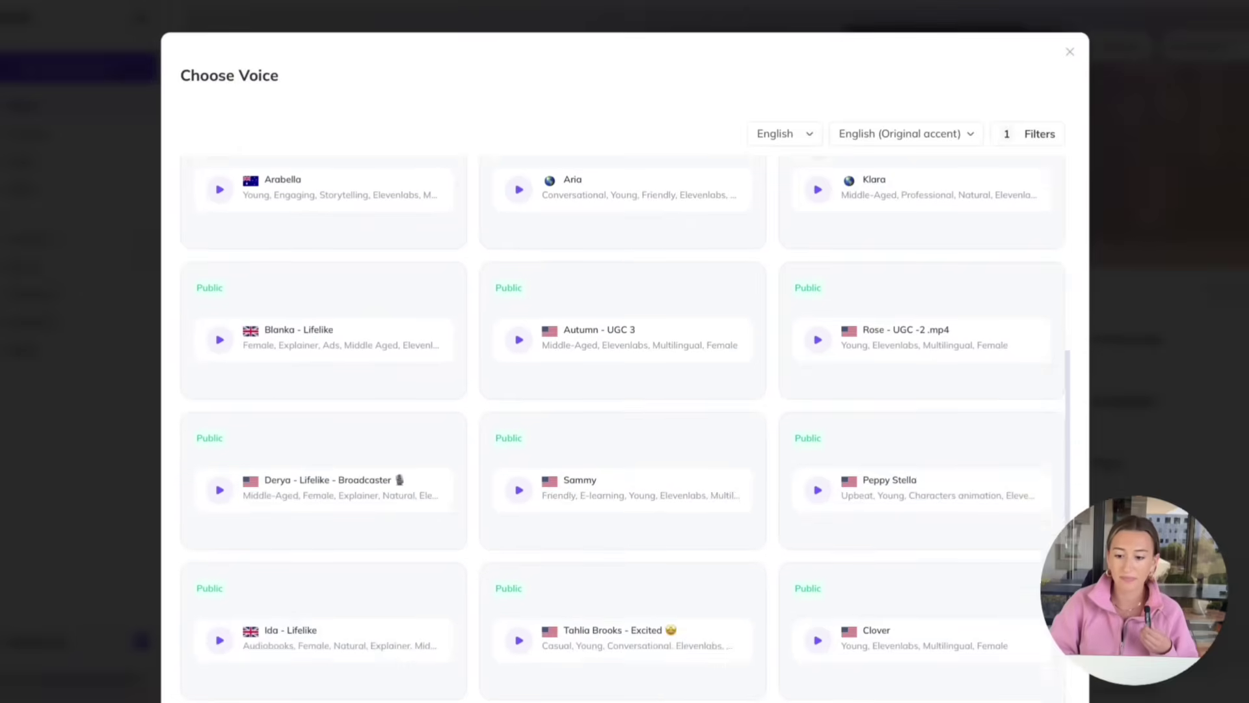
scroll(716, 467, up, 7)
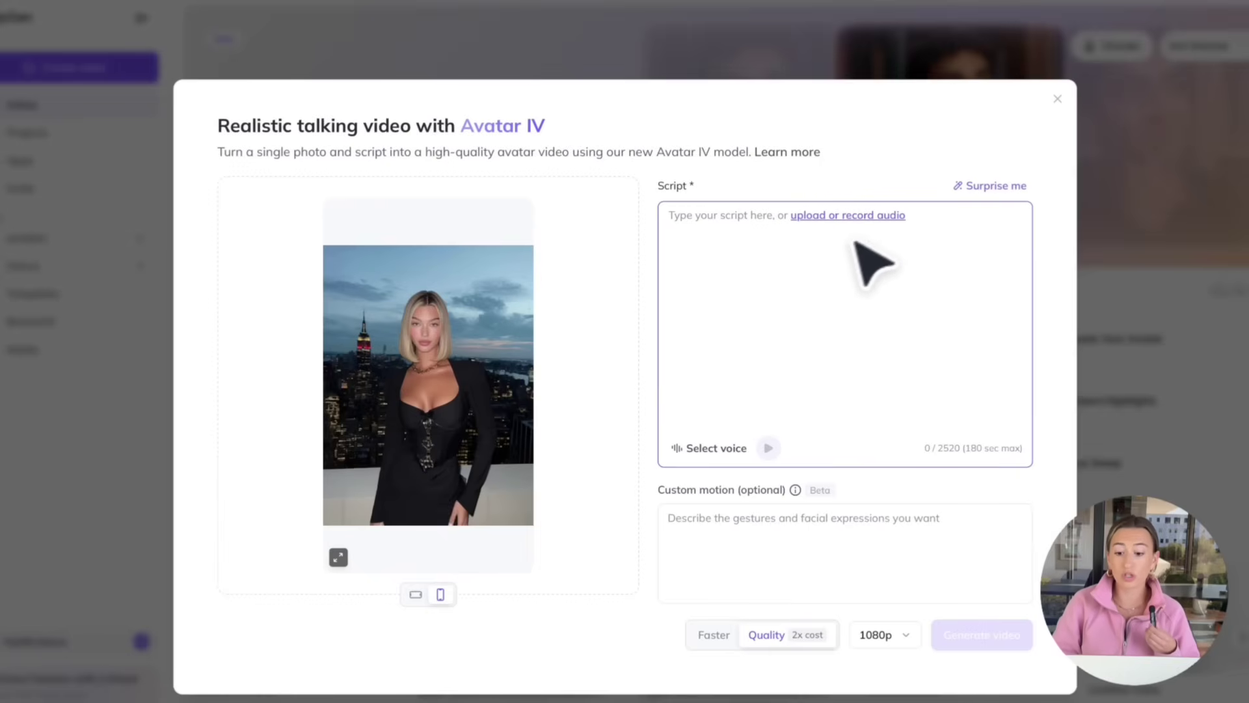
Upload the ElevenLabs Gracie Trendy Valley MP3 and add it as the Avatar IV script
click(853, 217)
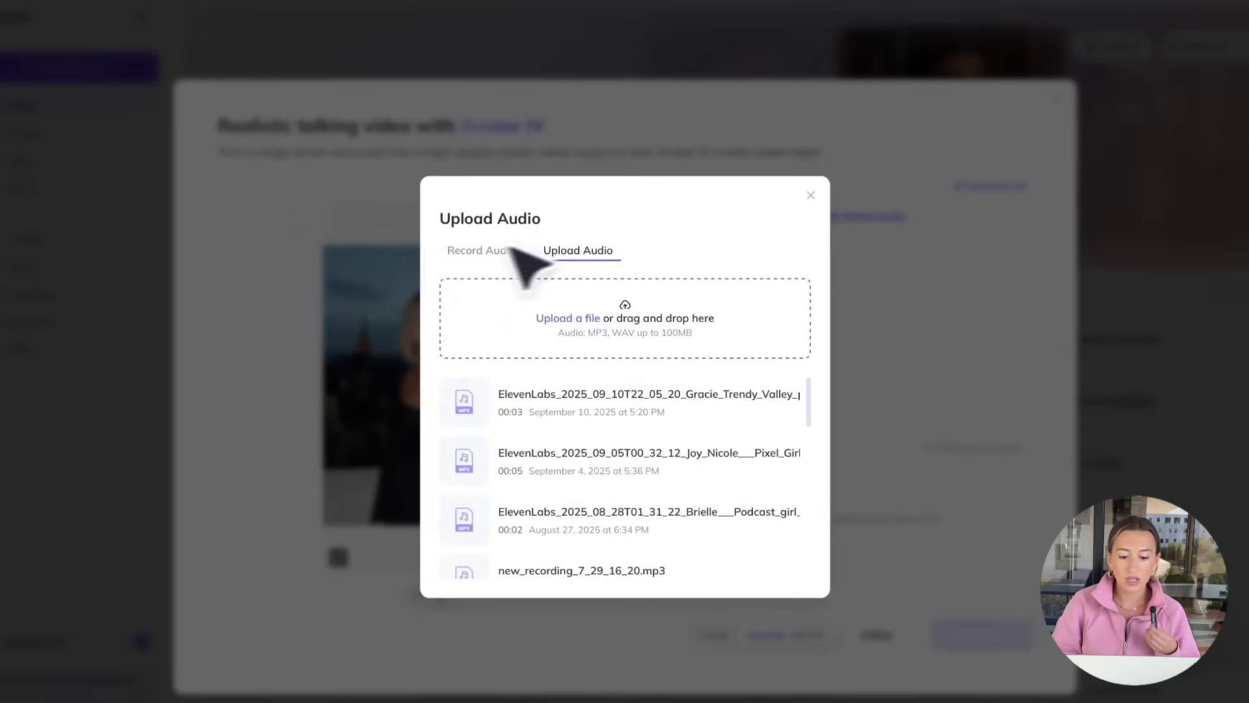
click(475, 252)
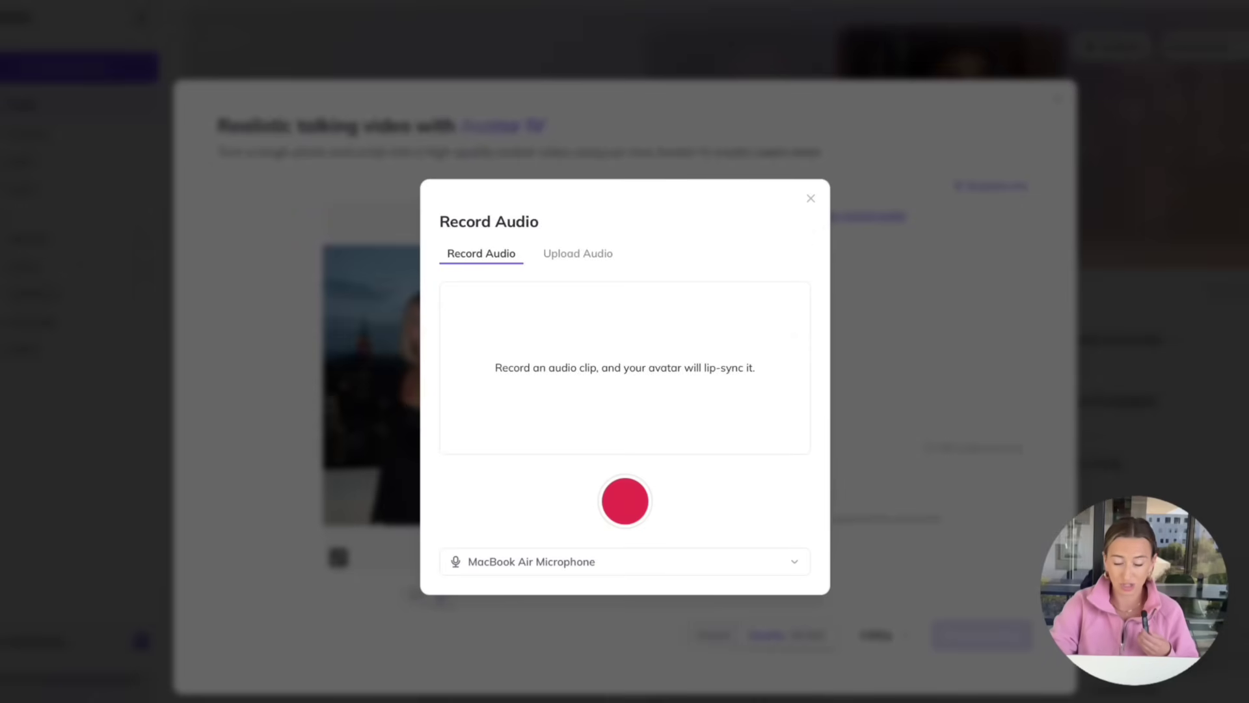
click(810, 198)
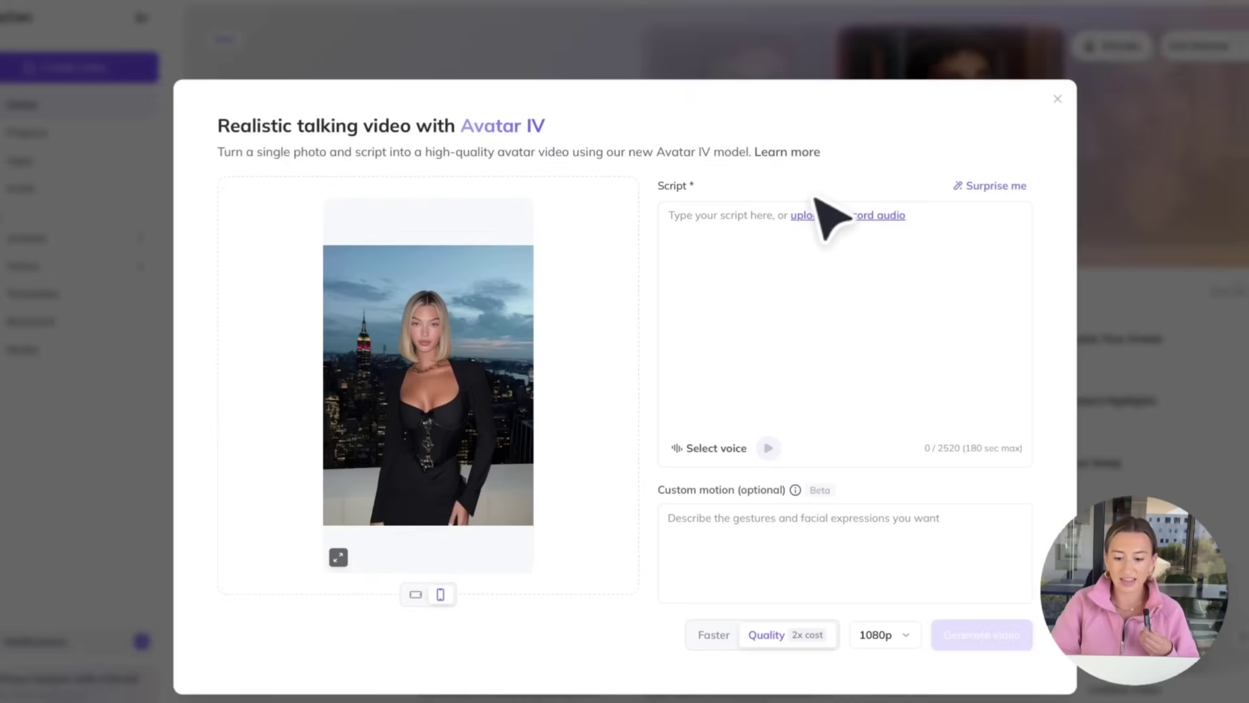
click(810, 215)
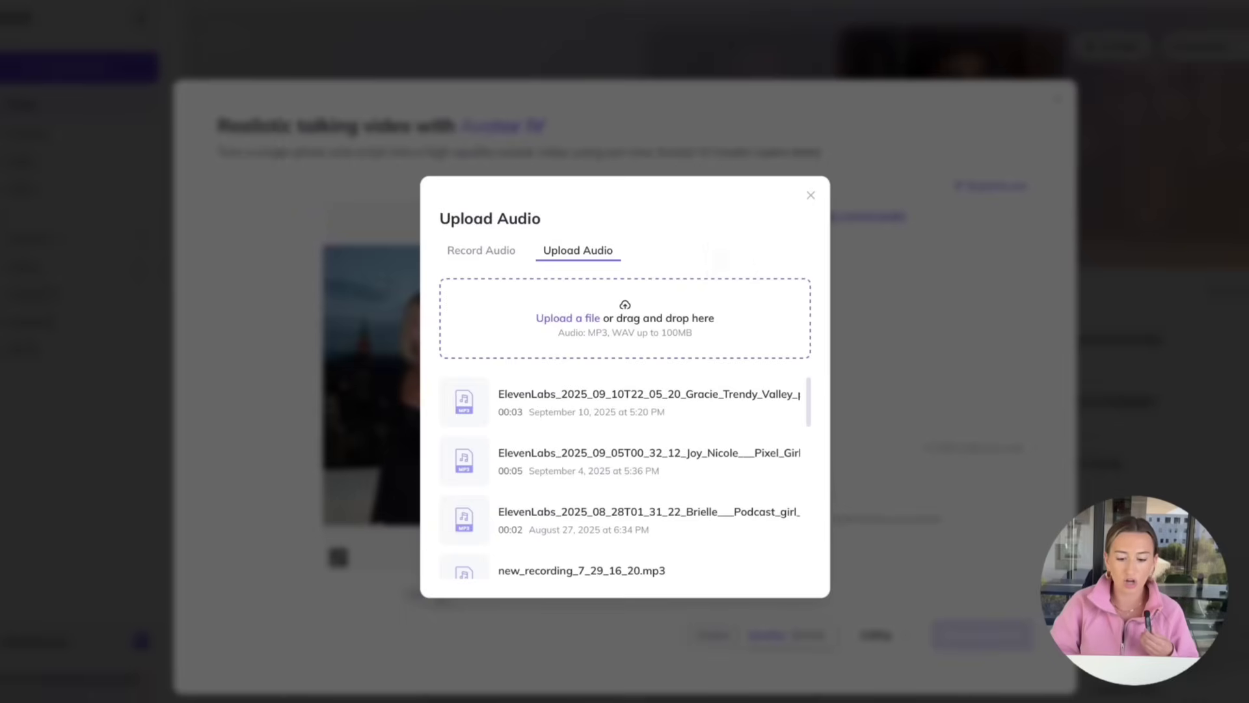
click(592, 319)
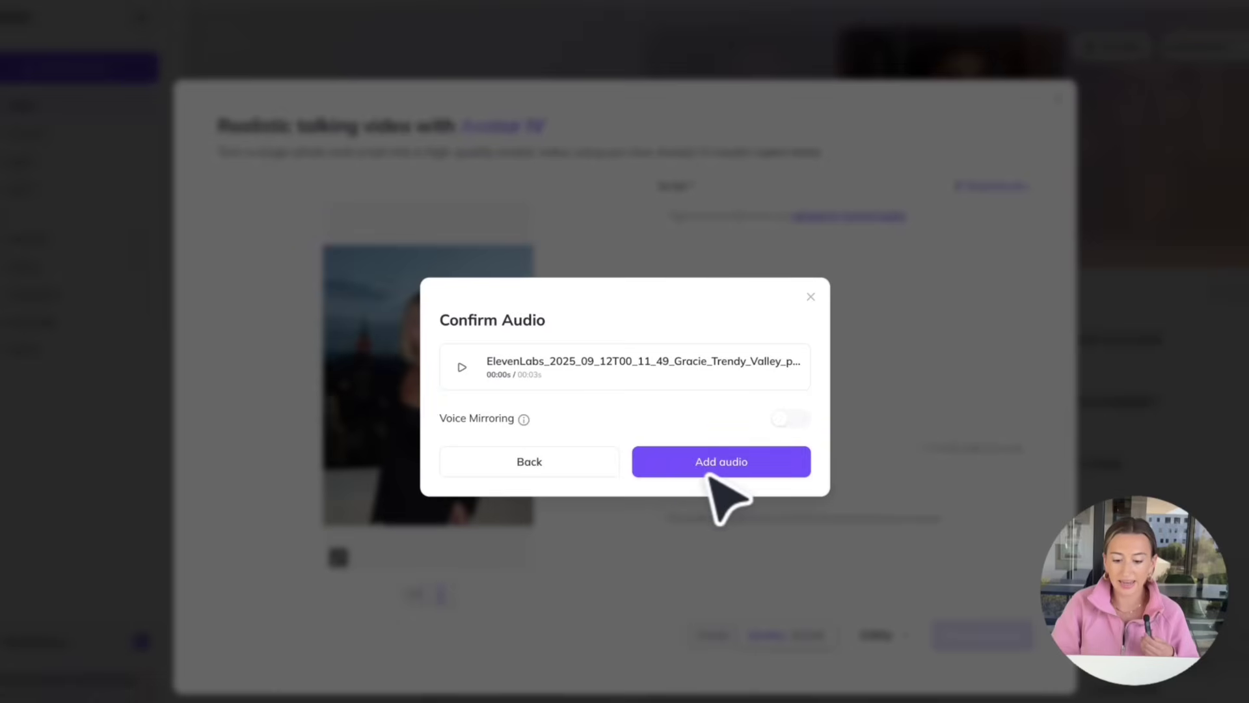
click(710, 471)
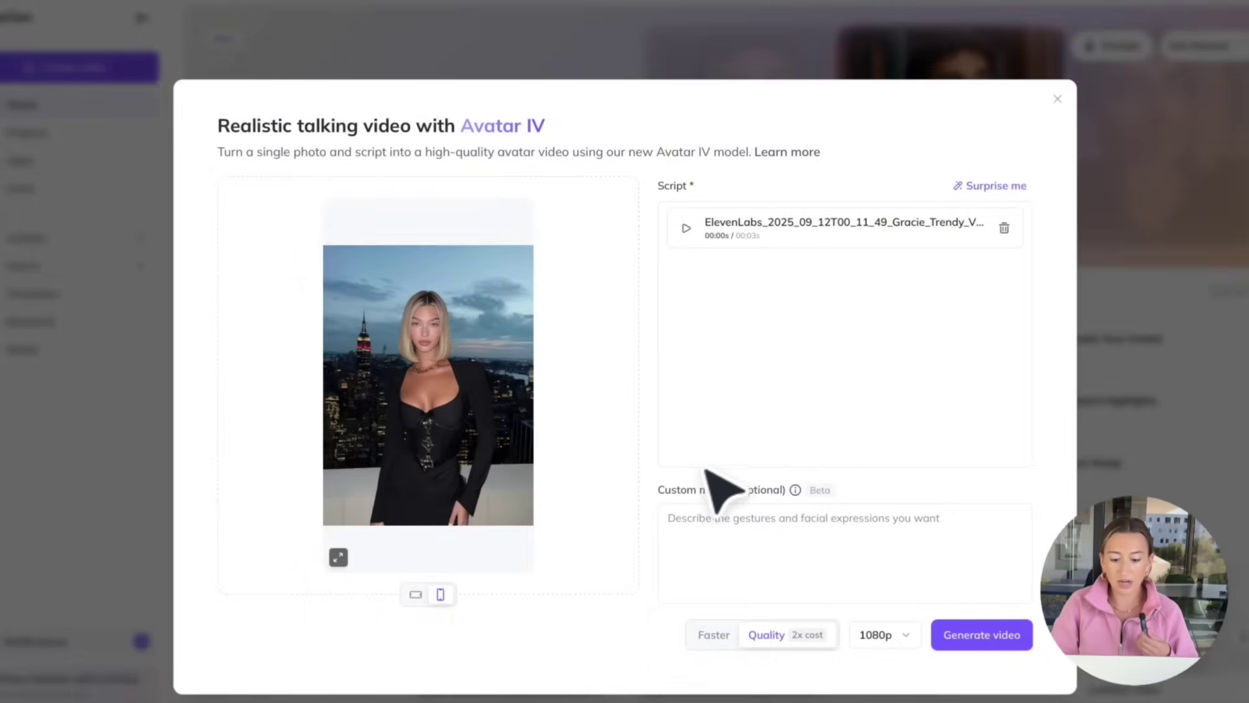
click(709, 517)
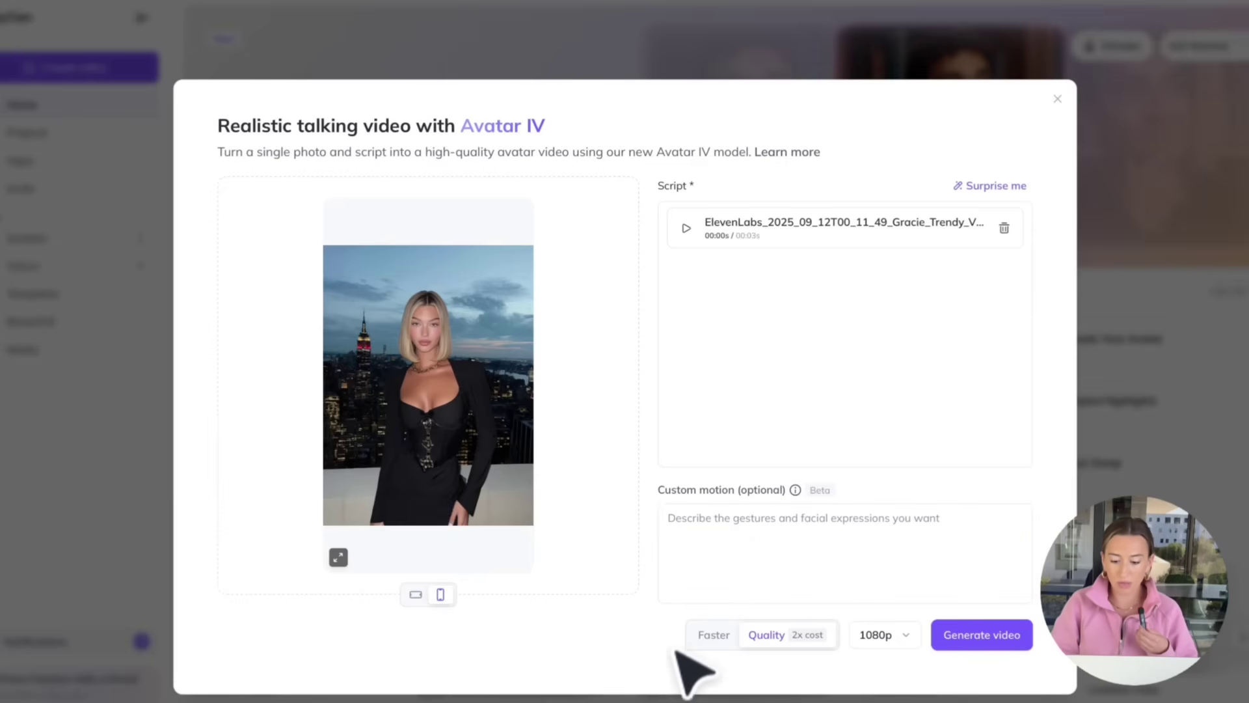
click(914, 640)
click(900, 697)
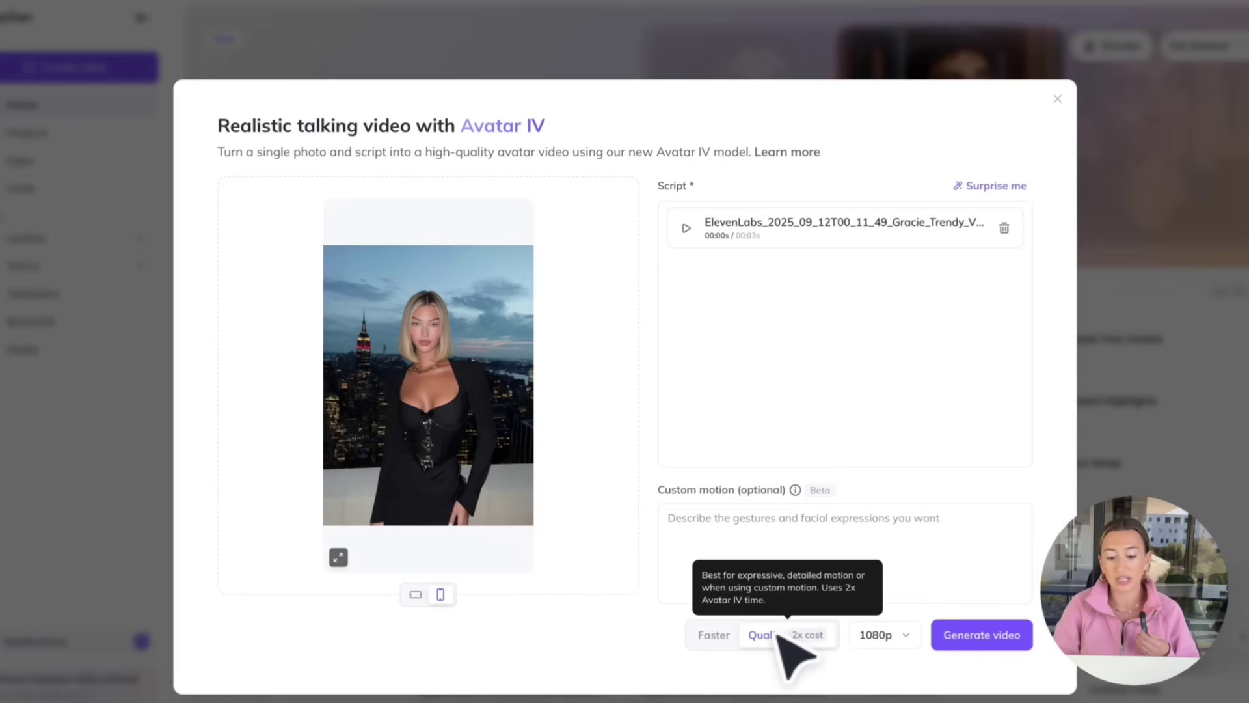
click(752, 558)
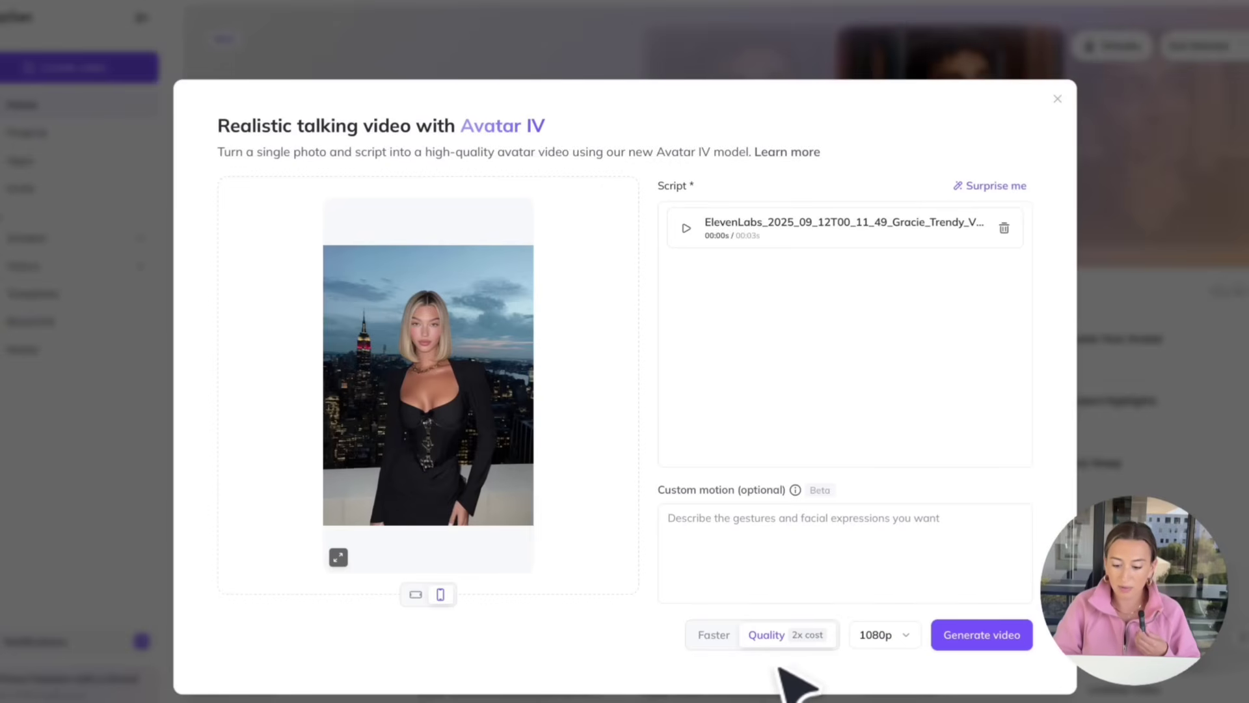
Generate the Avatar IV video and play the 3-second lip-synced clip
click(963, 639)
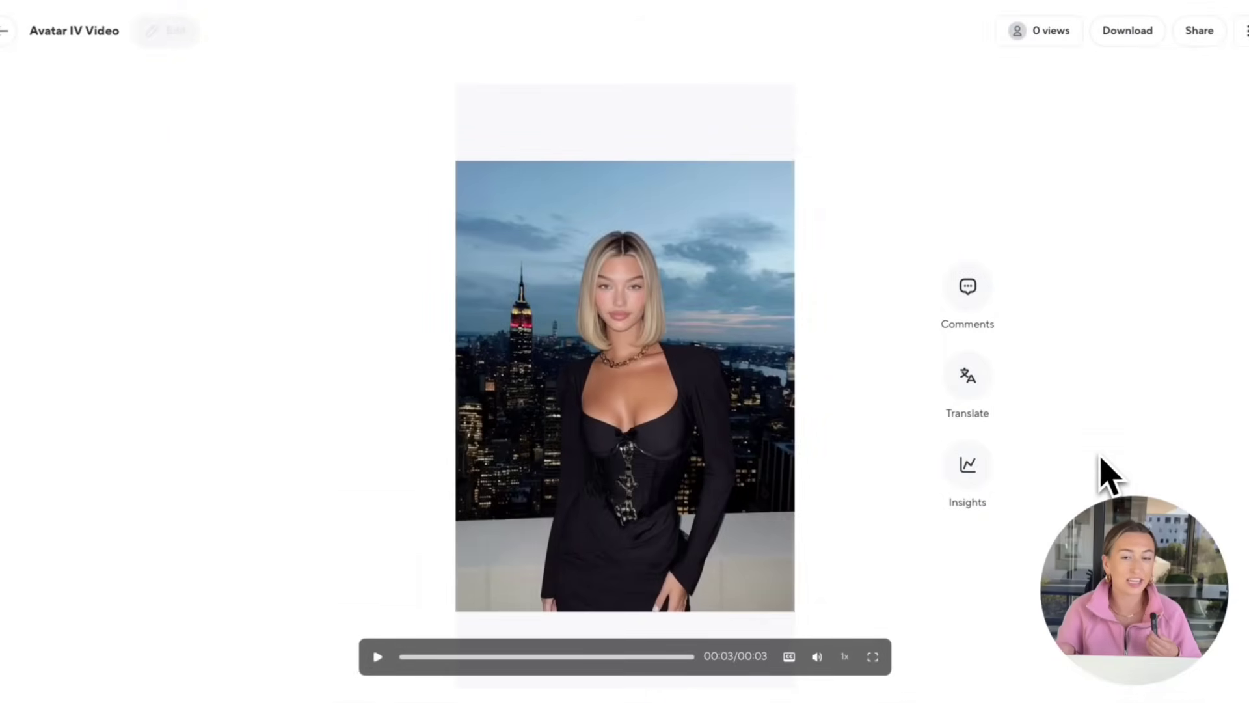
click(377, 656)
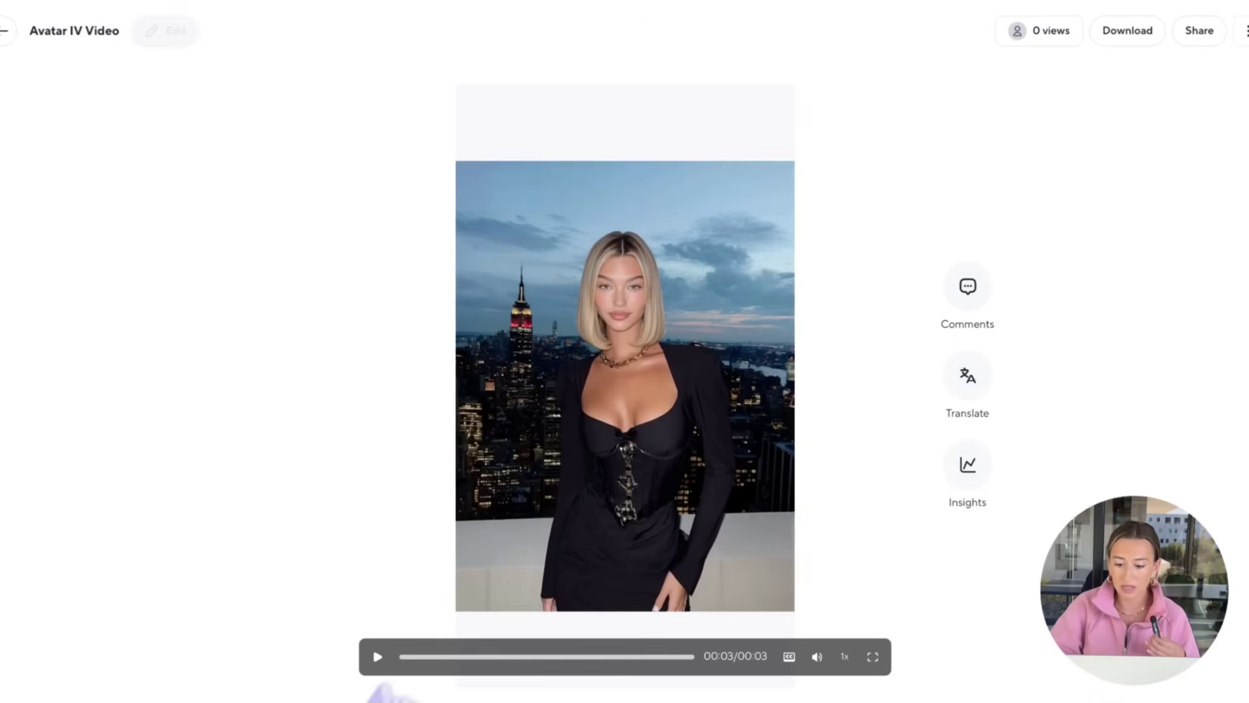
Bring up the download options (video, captions, audio) for the 3-second Avatar IV video
click(1125, 45)
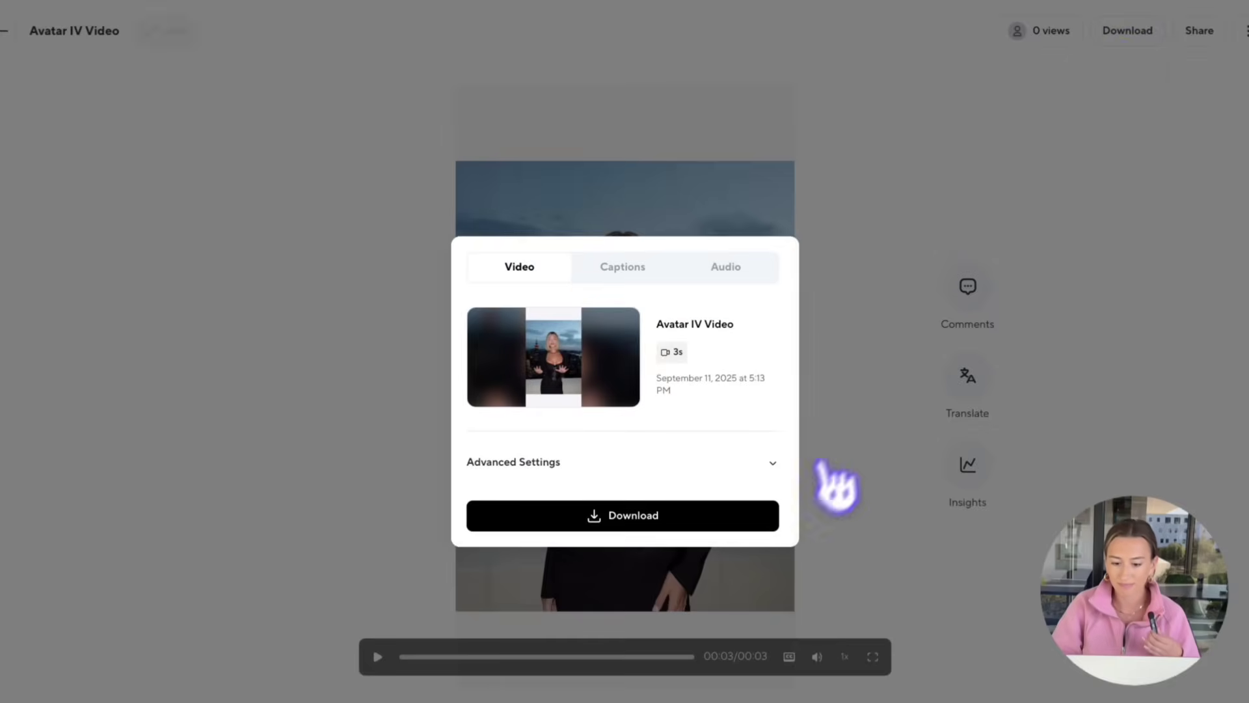